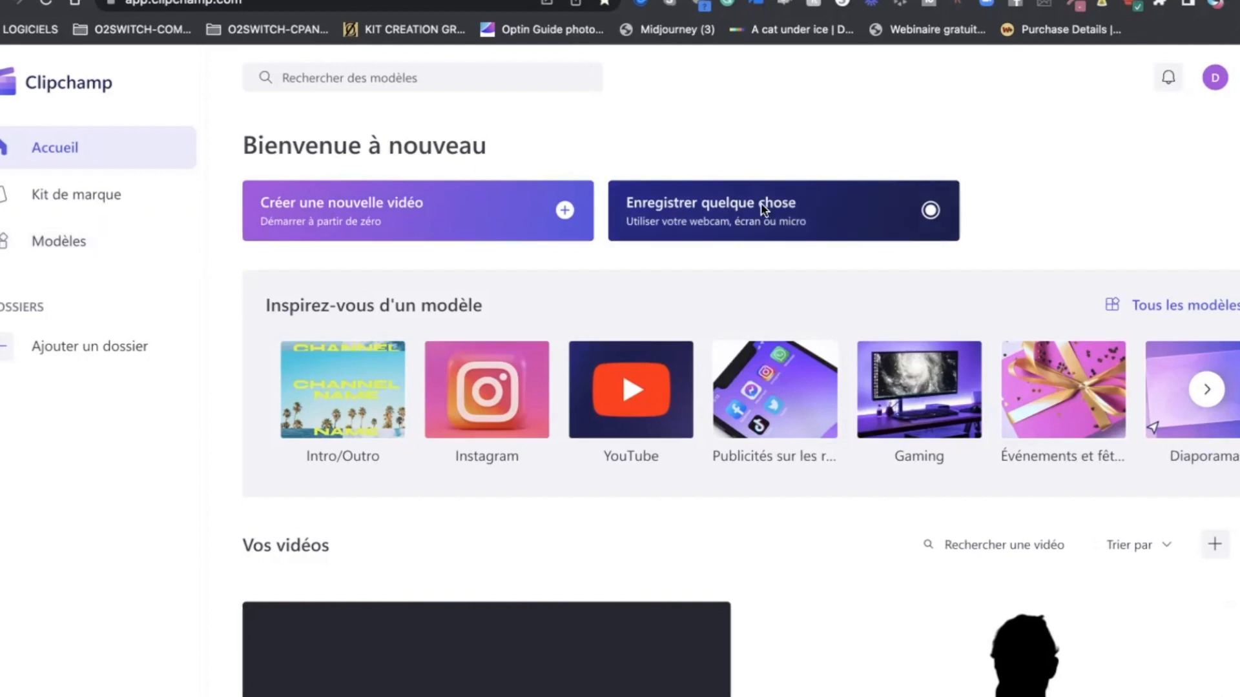
Start a new recording project from the home page and open the text-to-speech (Synthèse vocale) settings.
click(686, 220)
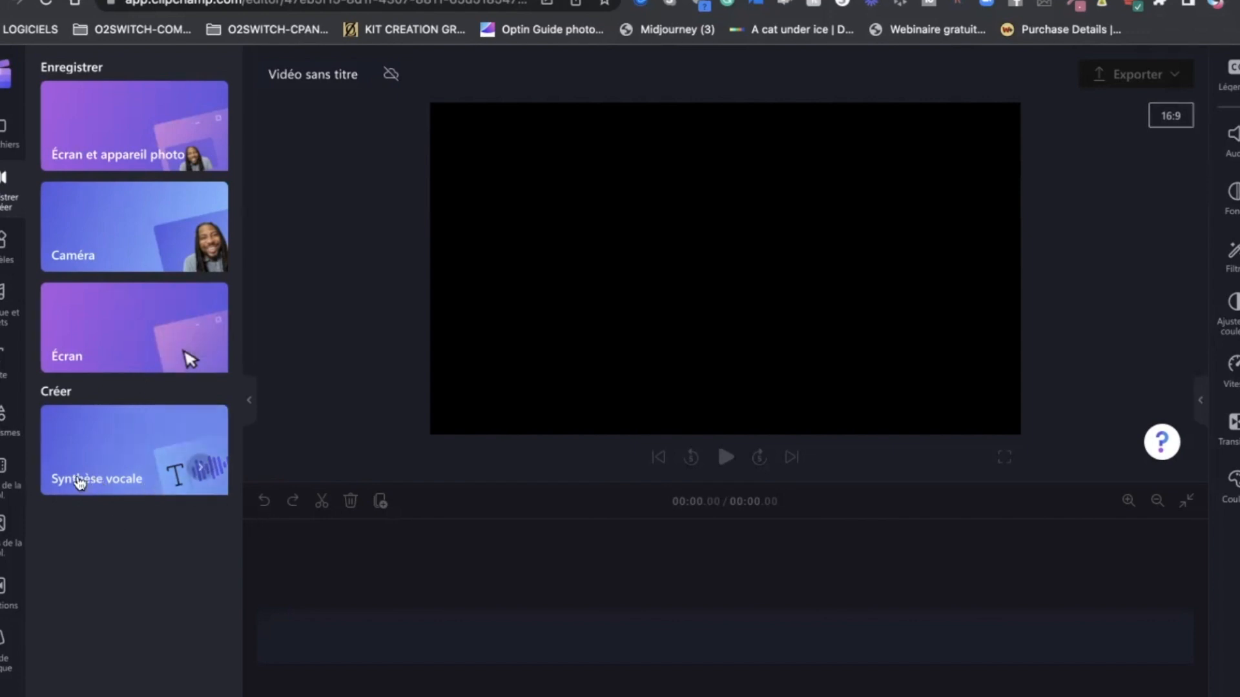
click(132, 468)
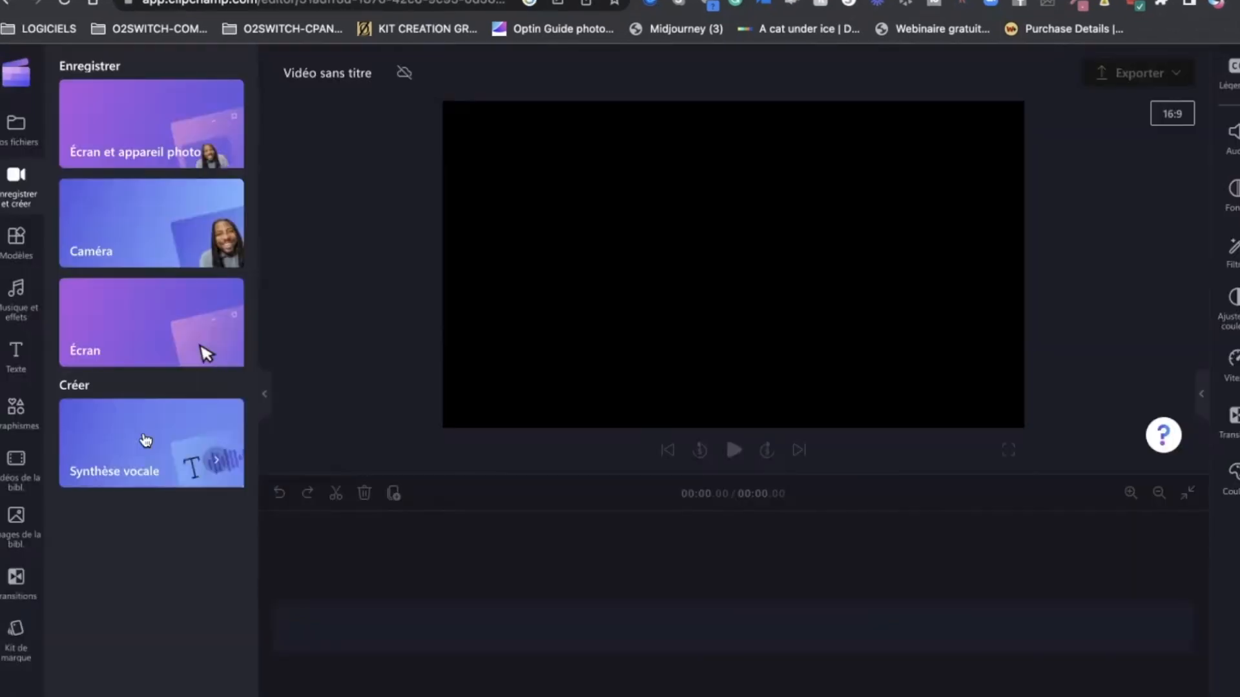
click(146, 440)
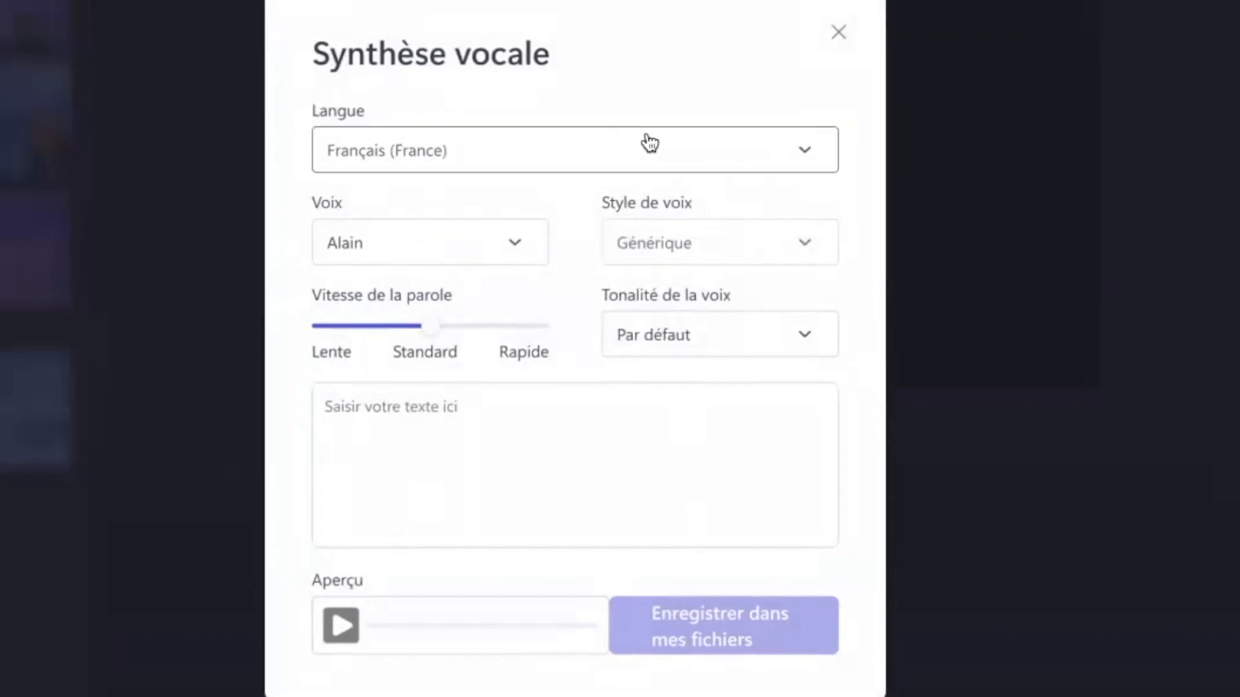
Examine the full list of languages and regional variants offered for the synthesized voice.
click(807, 153)
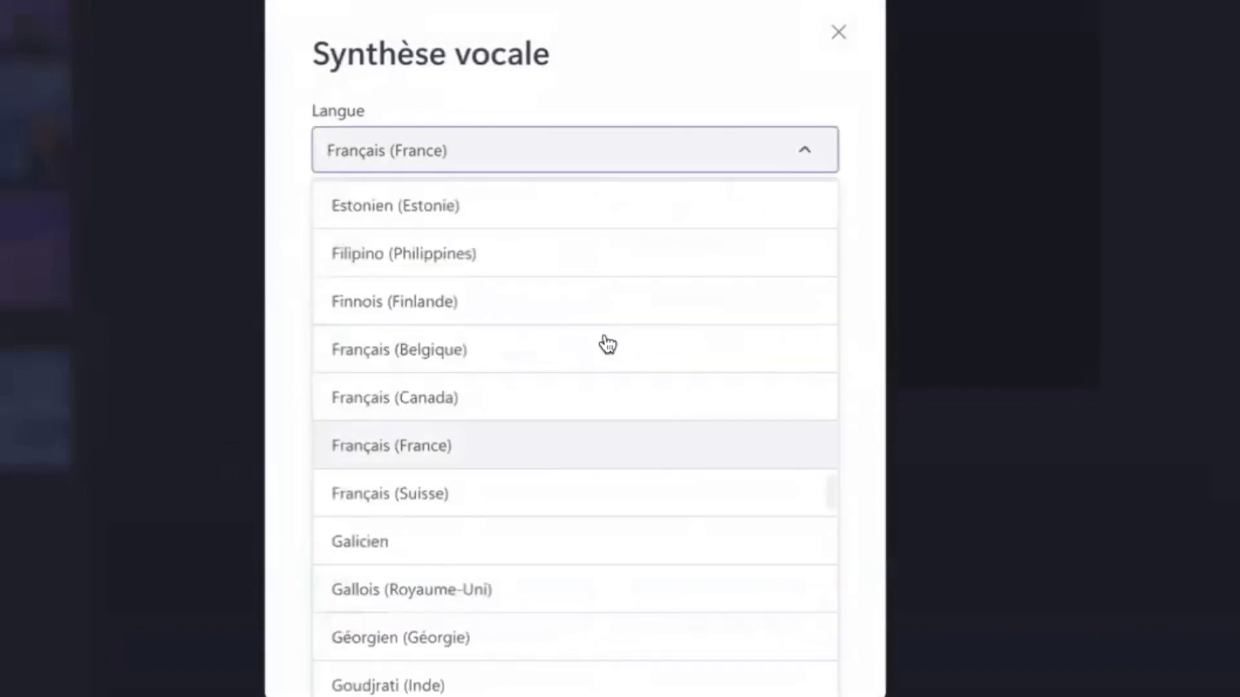
scroll(530, 501, down, 5)
scroll(530, 501, down, 12)
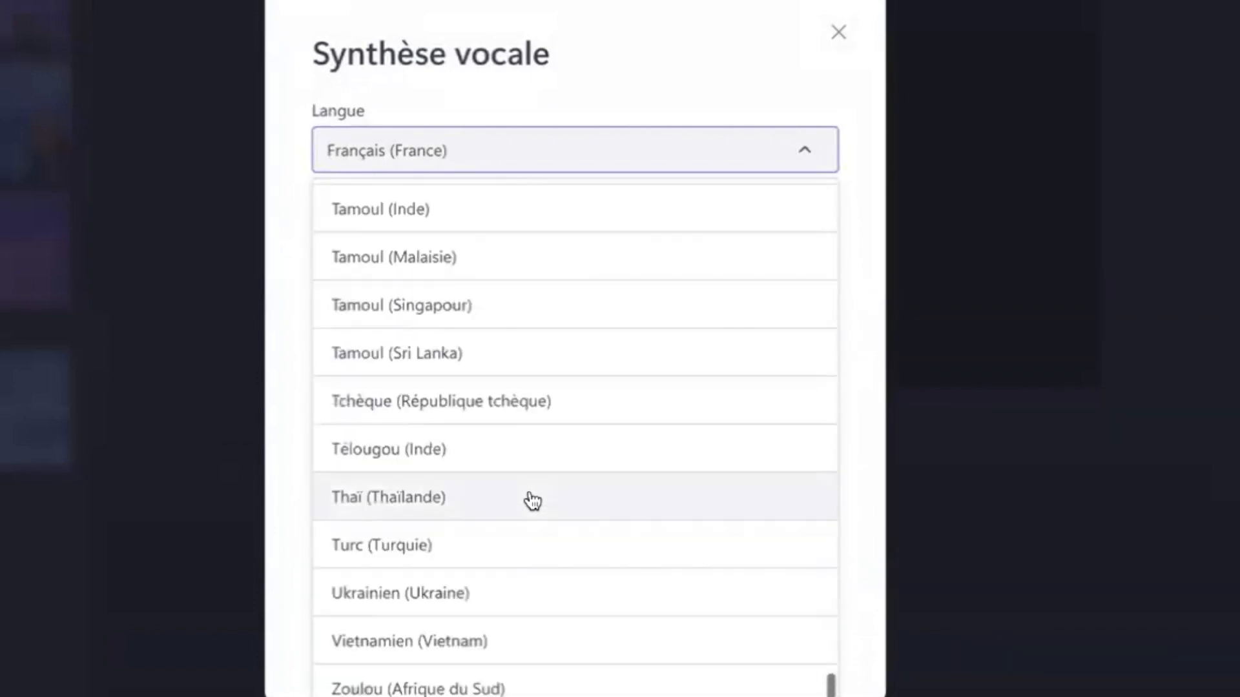
scroll(532, 498, up, 20)
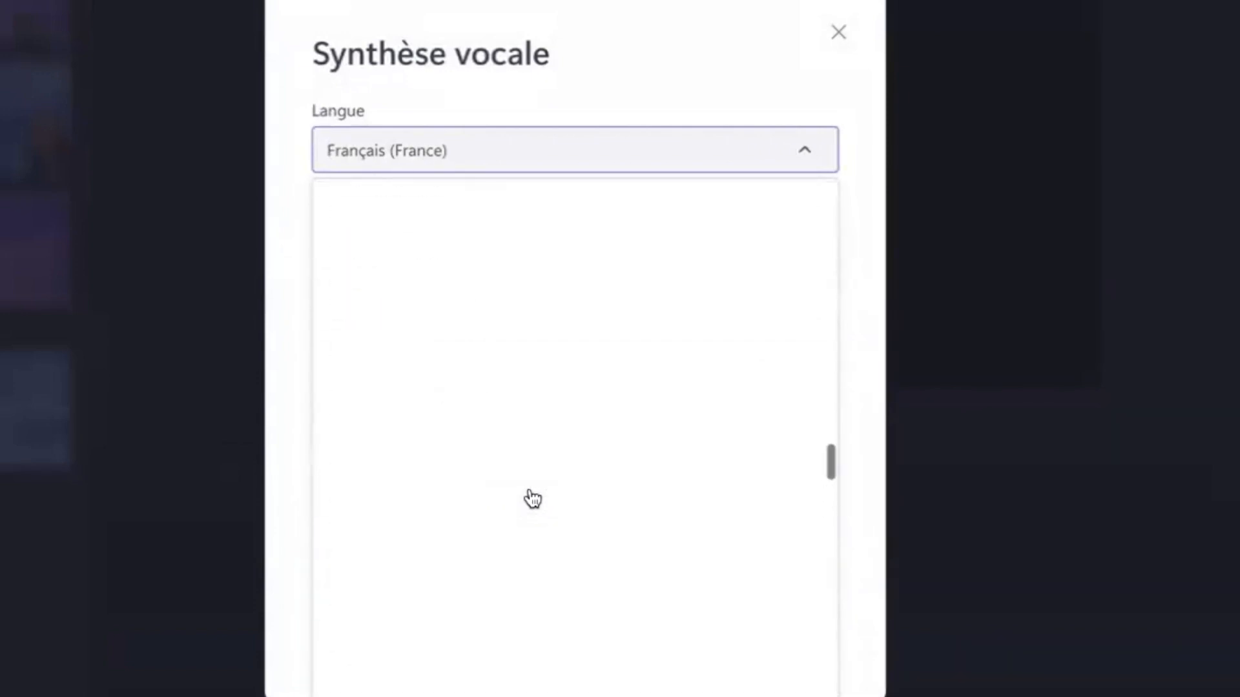
scroll(532, 499, up, 20)
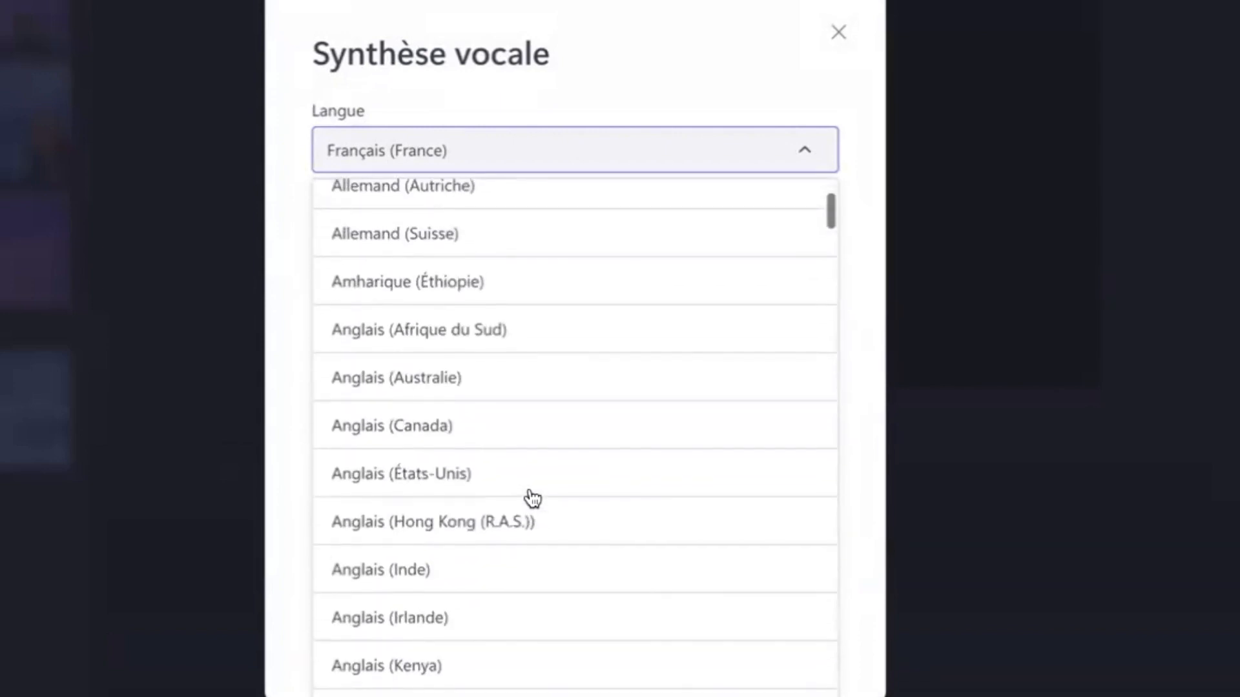
scroll(532, 498, up, 3)
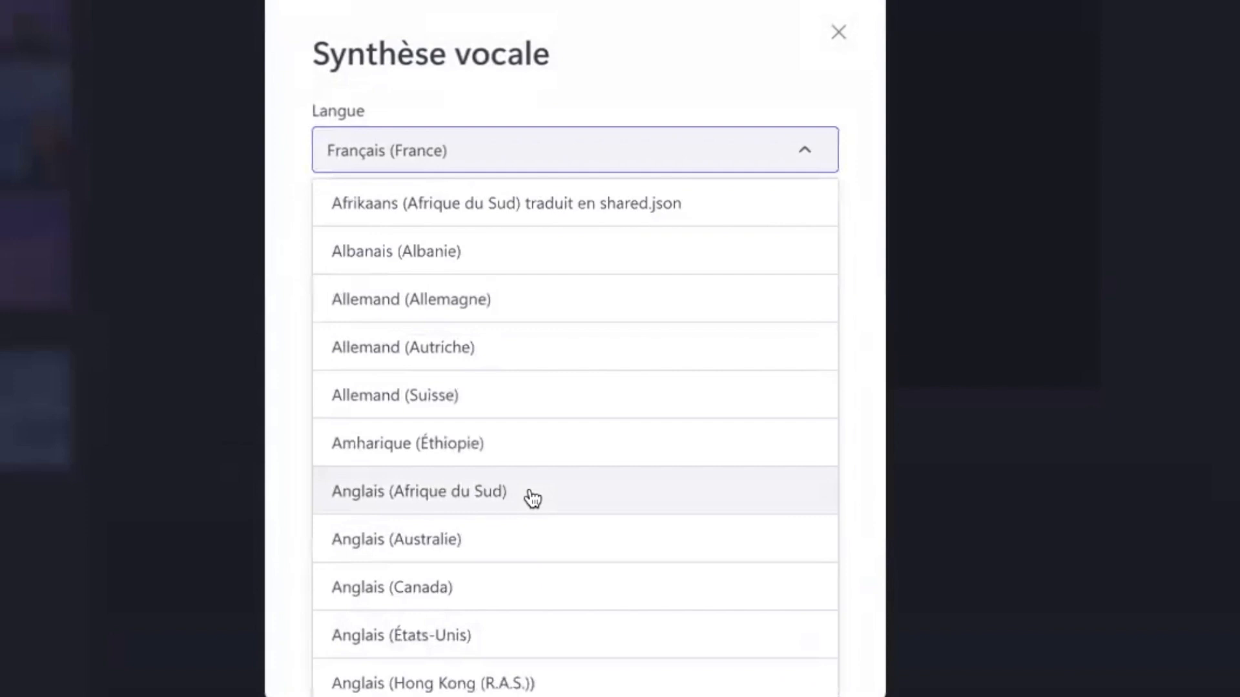
scroll(532, 499, down, 1)
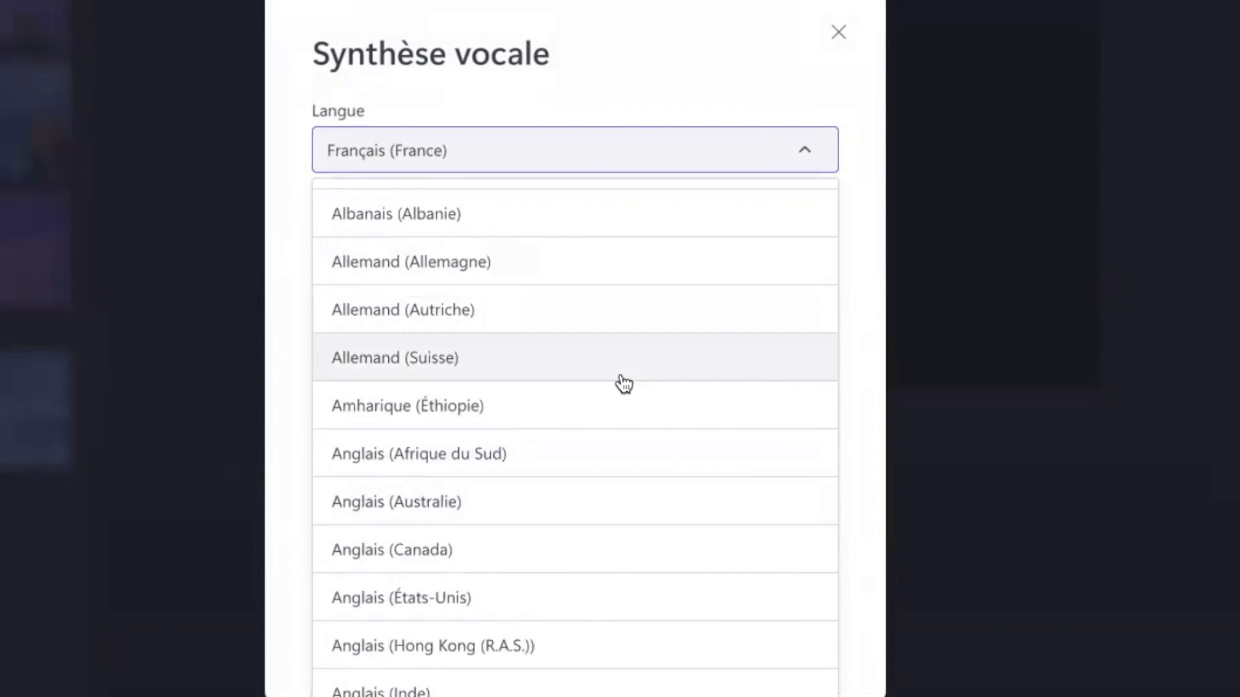
scroll(624, 384, down, 5)
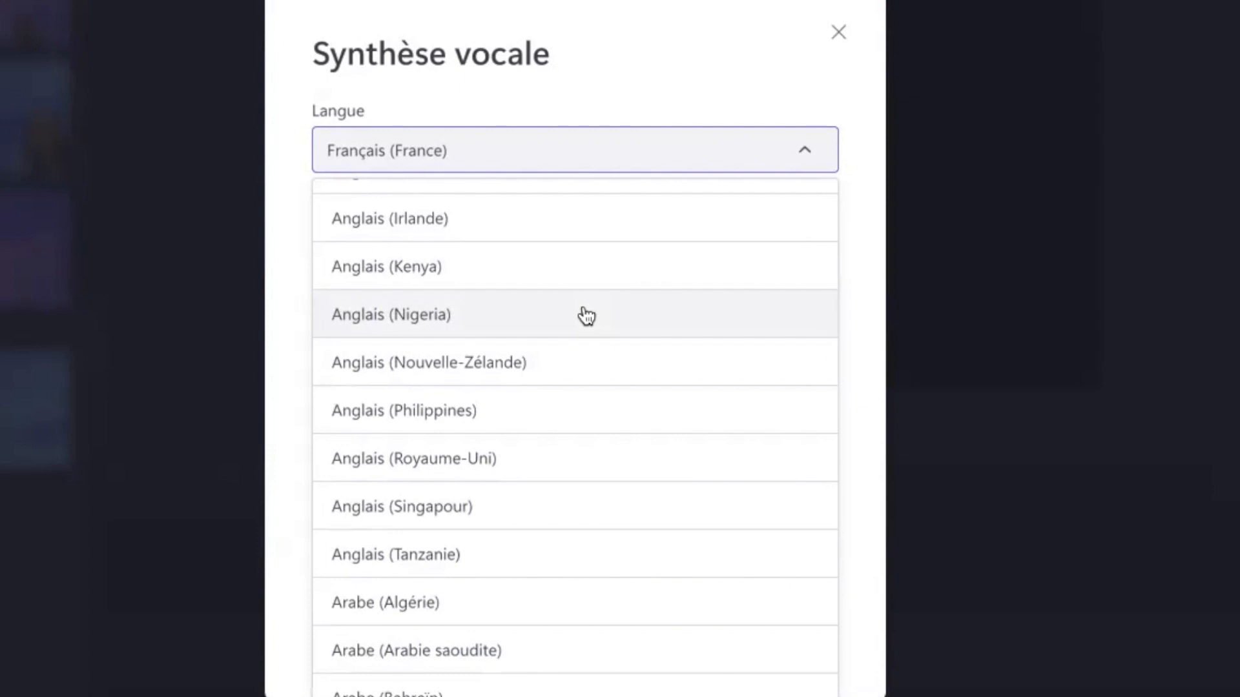
scroll(587, 316, down, 20)
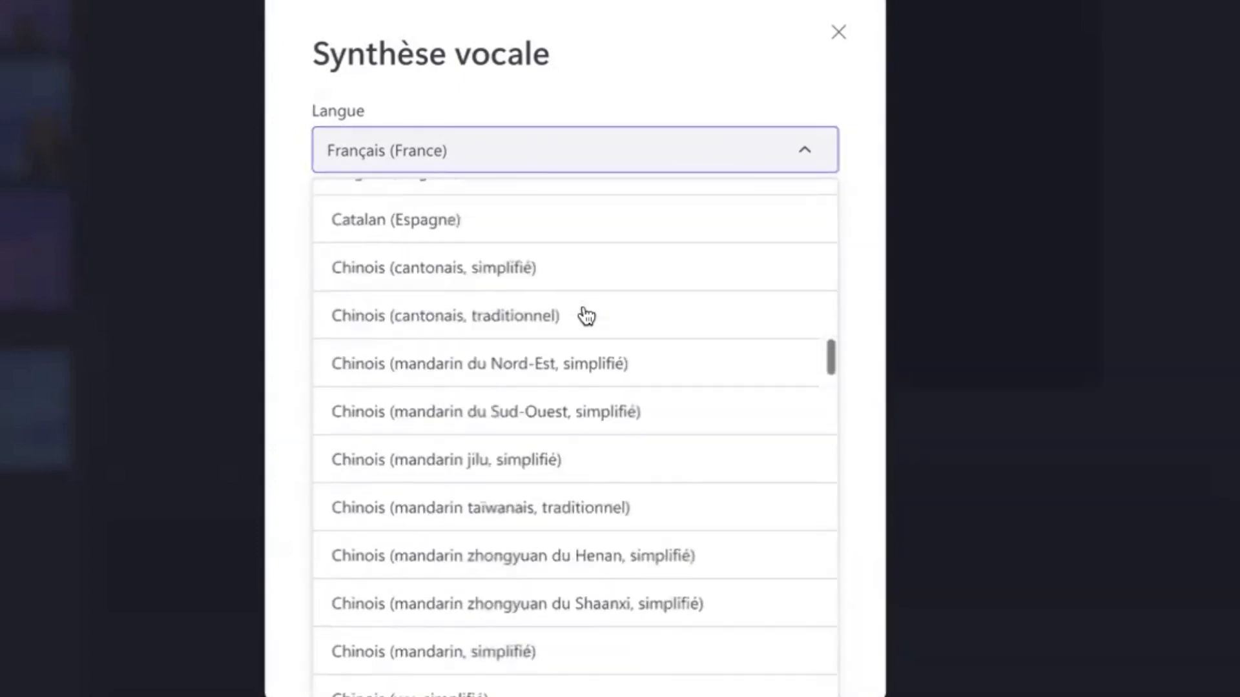
scroll(586, 316, down, 20)
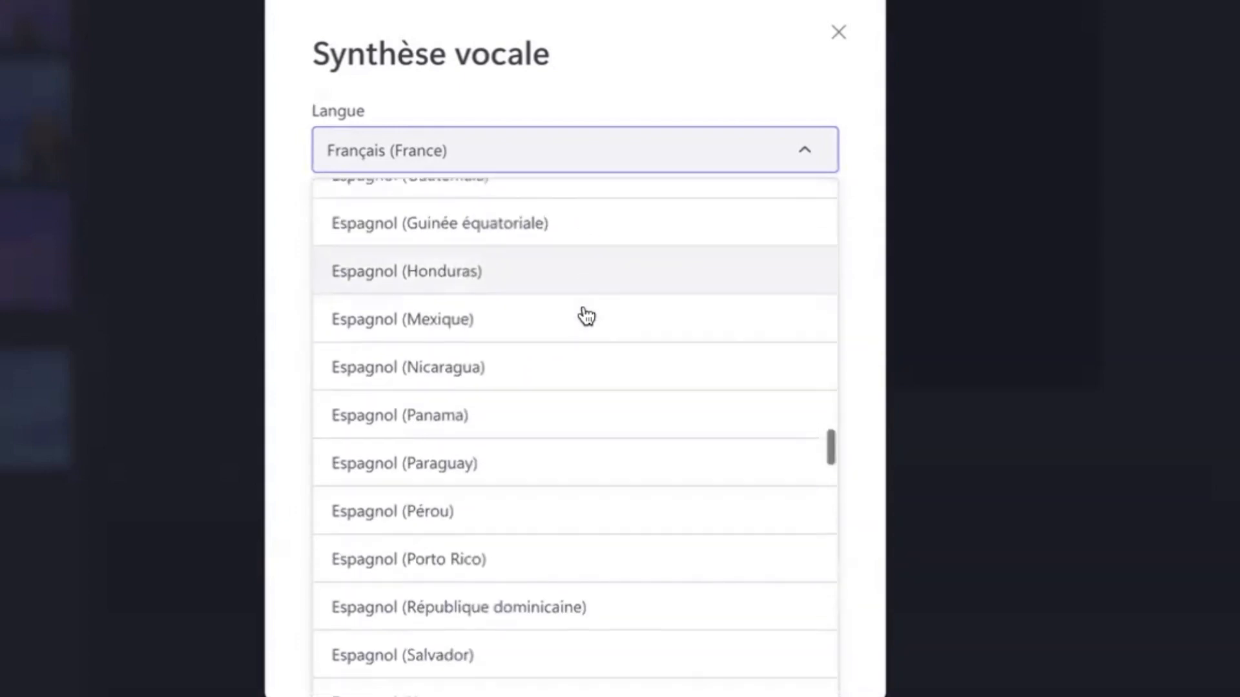
scroll(586, 316, down, 8)
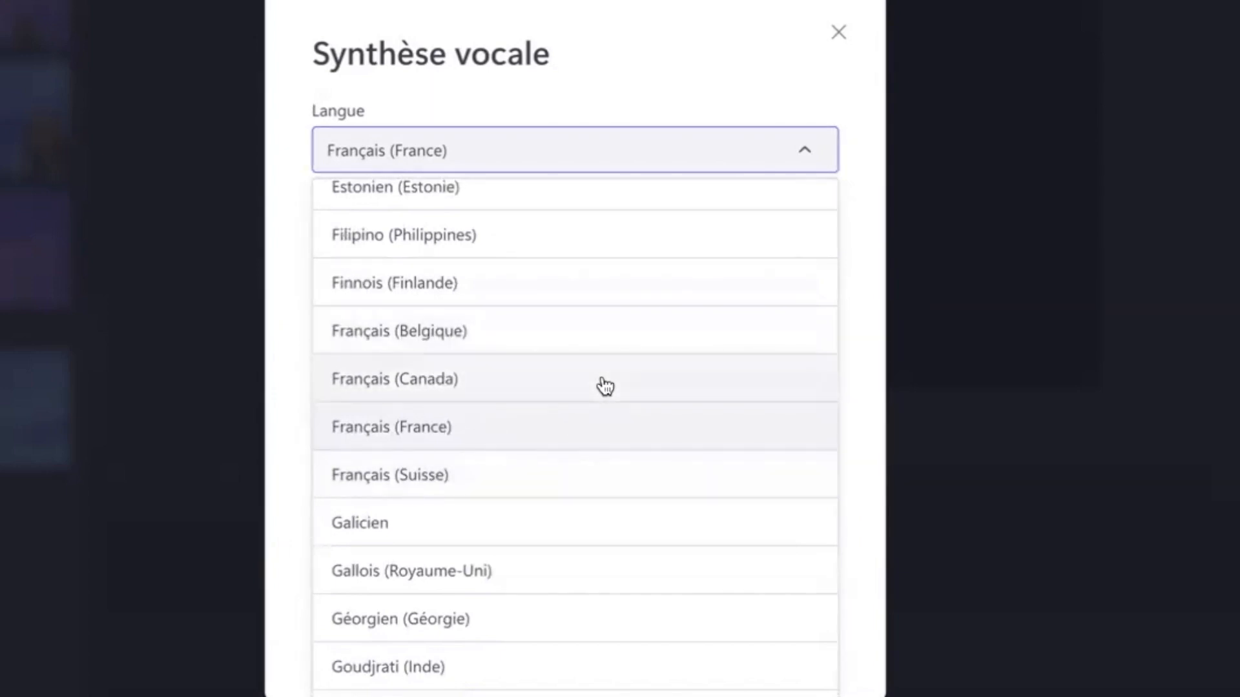
Set the speech language to Français (Canada) and check which voices it offers.
click(376, 384)
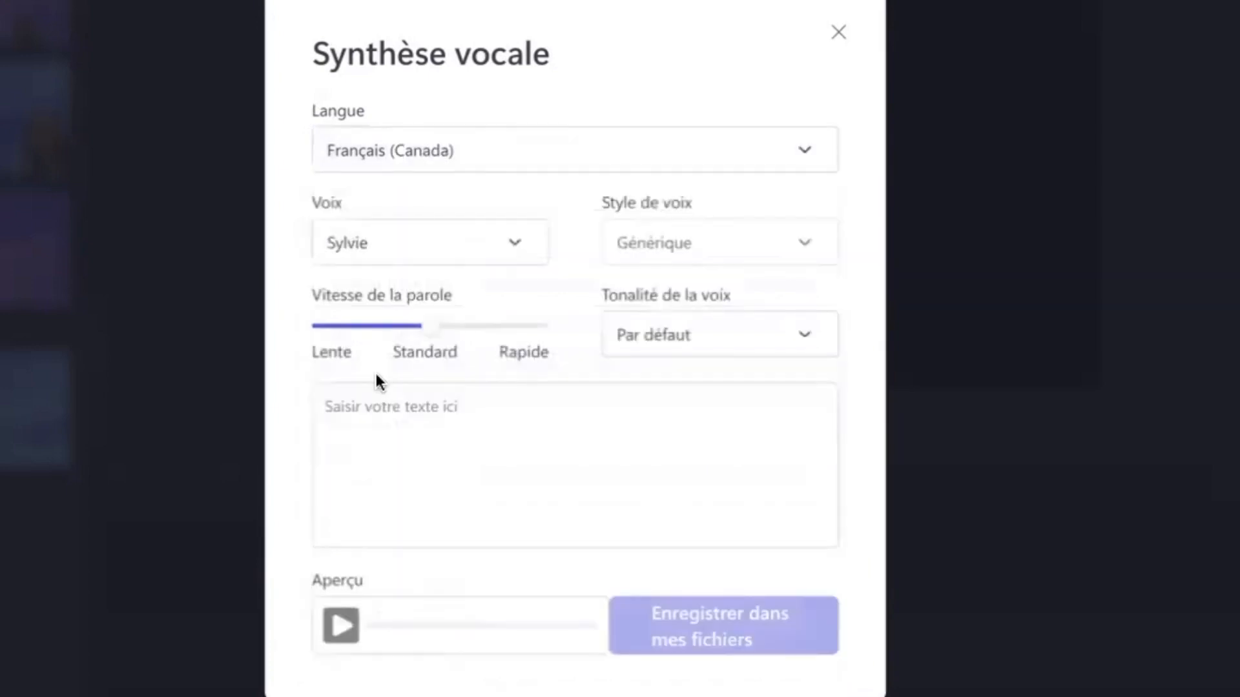
click(522, 246)
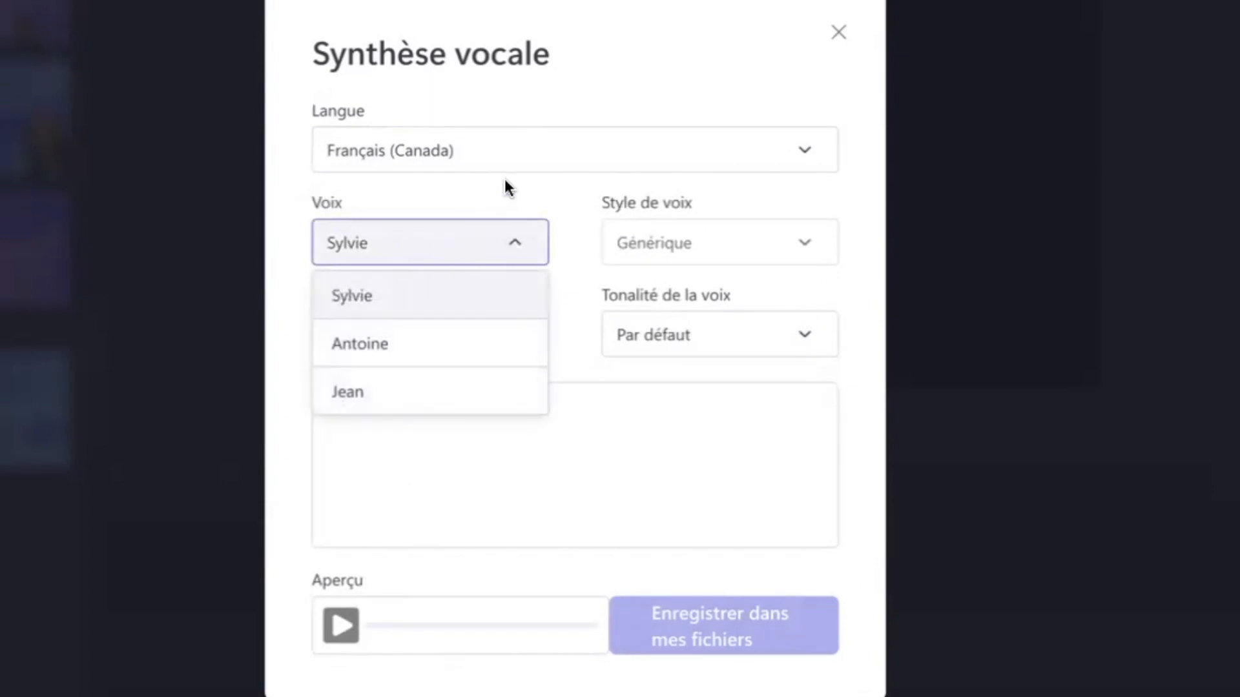
Set the speech language to Français (France) and look through its available voices.
click(806, 145)
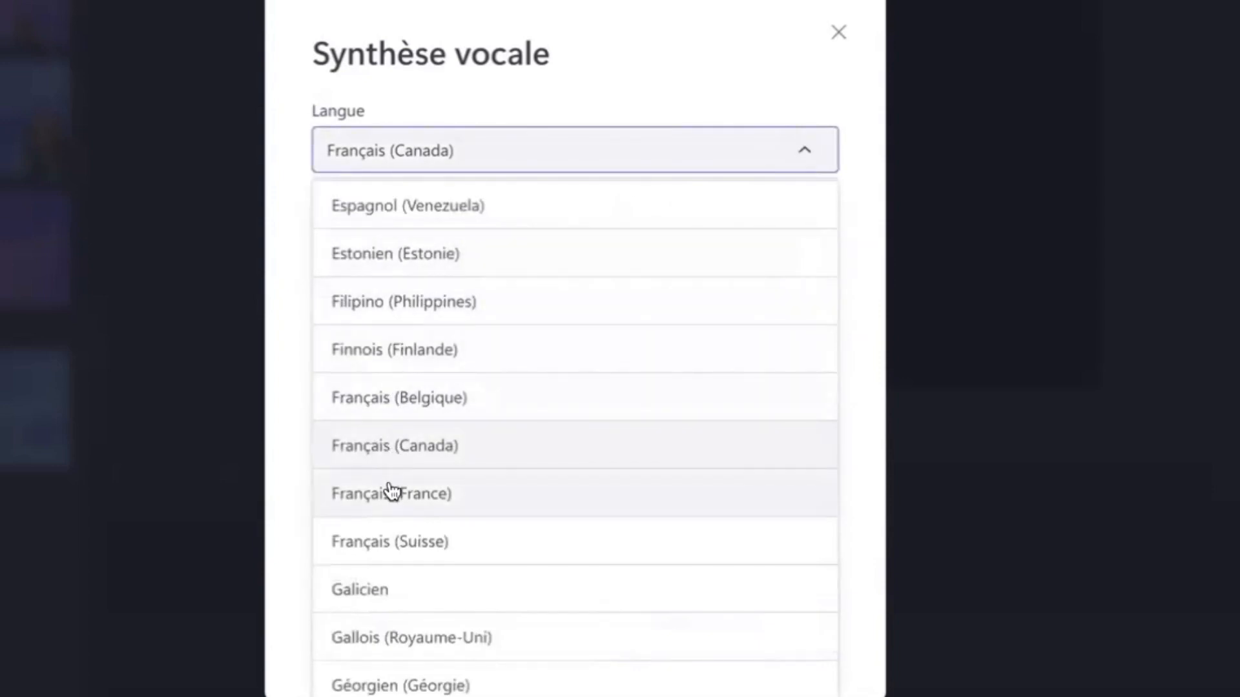
click(391, 492)
click(514, 240)
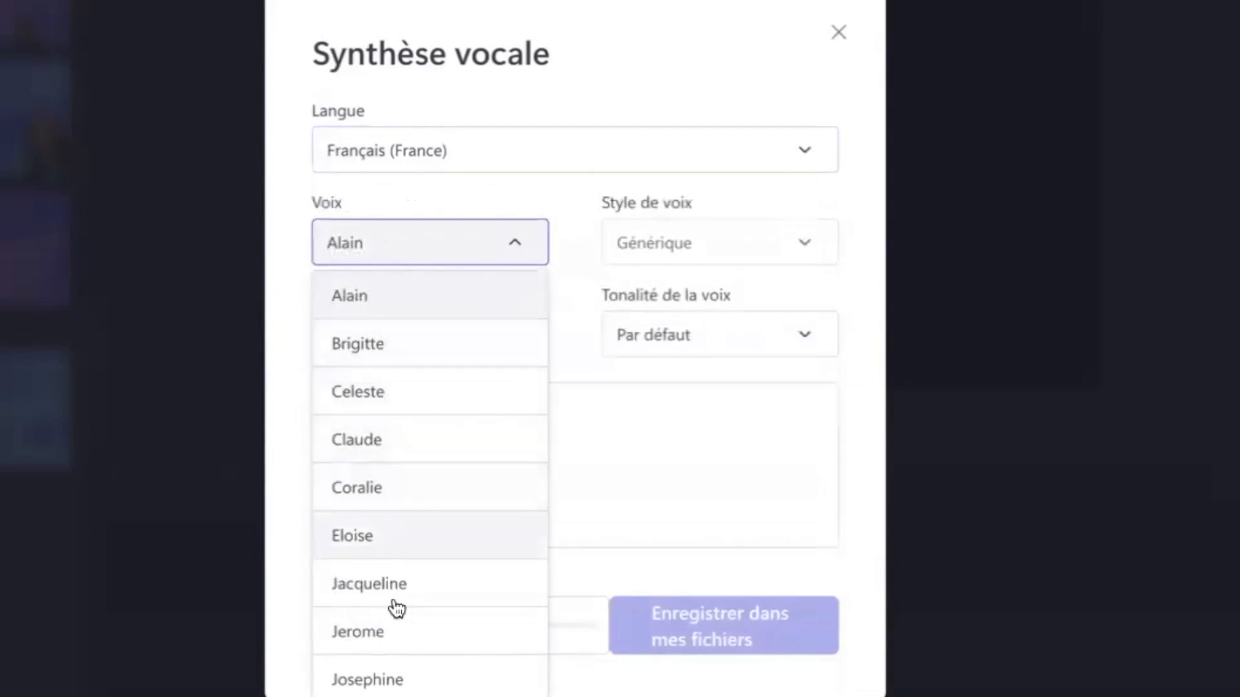
scroll(397, 608, down, 3)
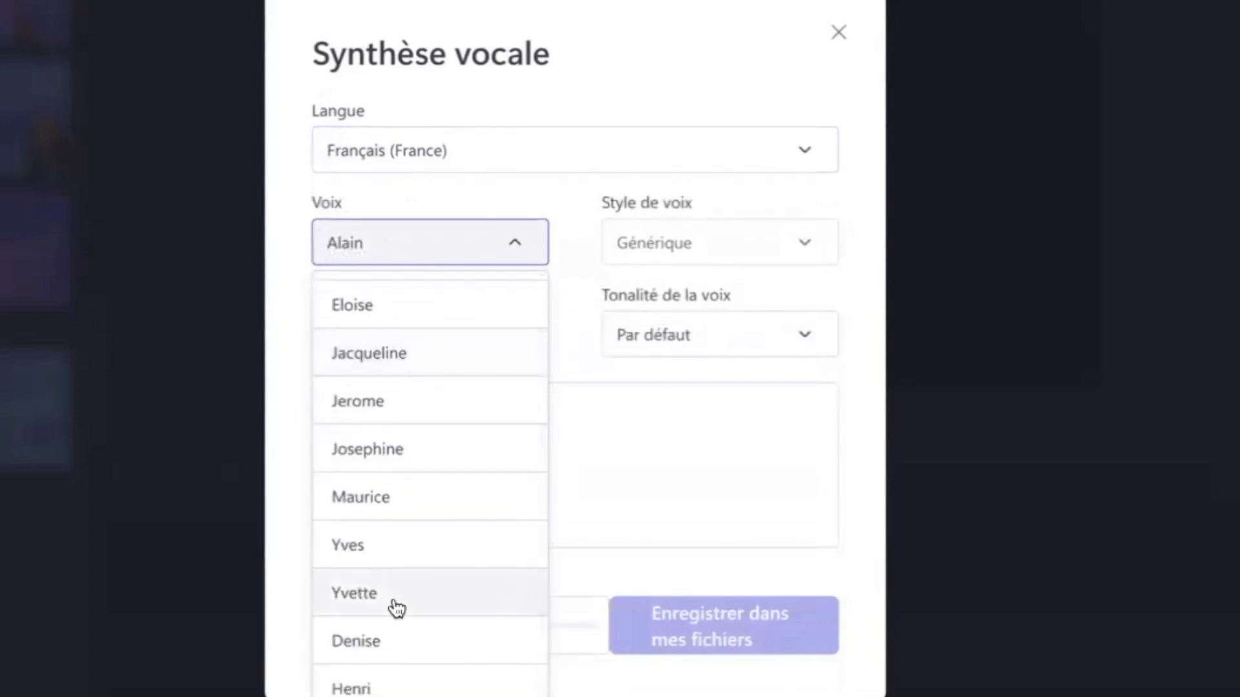
scroll(396, 608, up, 3)
click(535, 192)
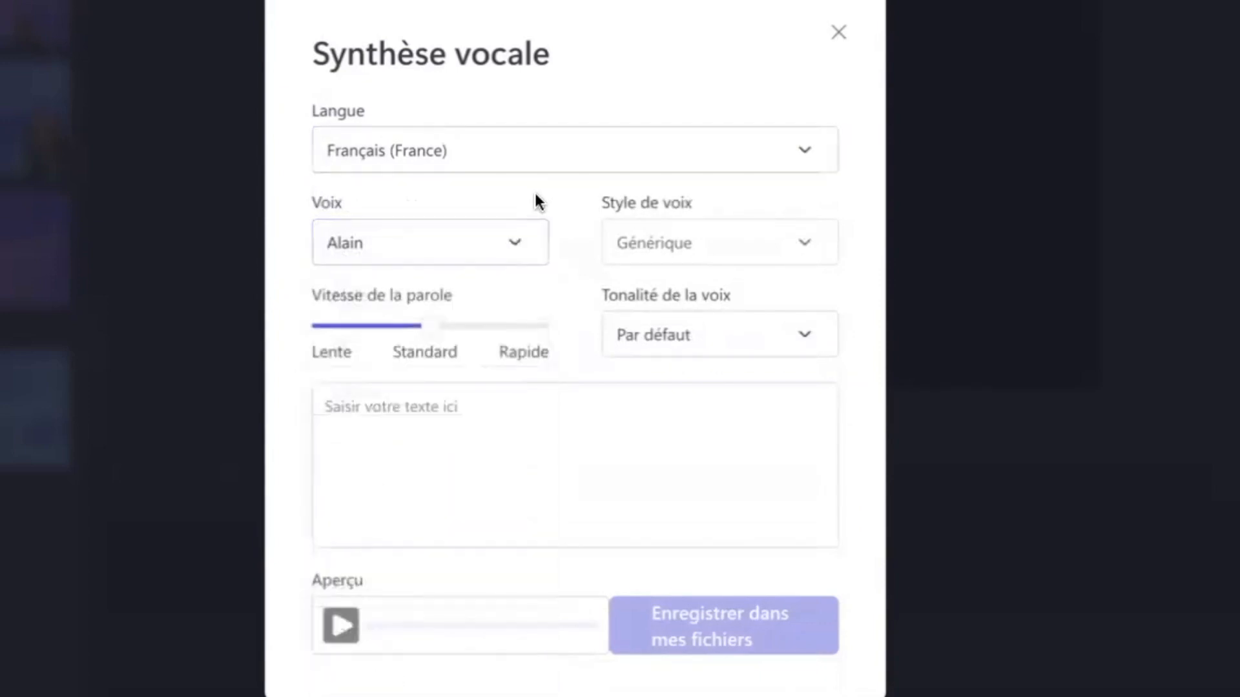
Set the speech language to Français (Belgique) and check which voices it offers.
click(804, 141)
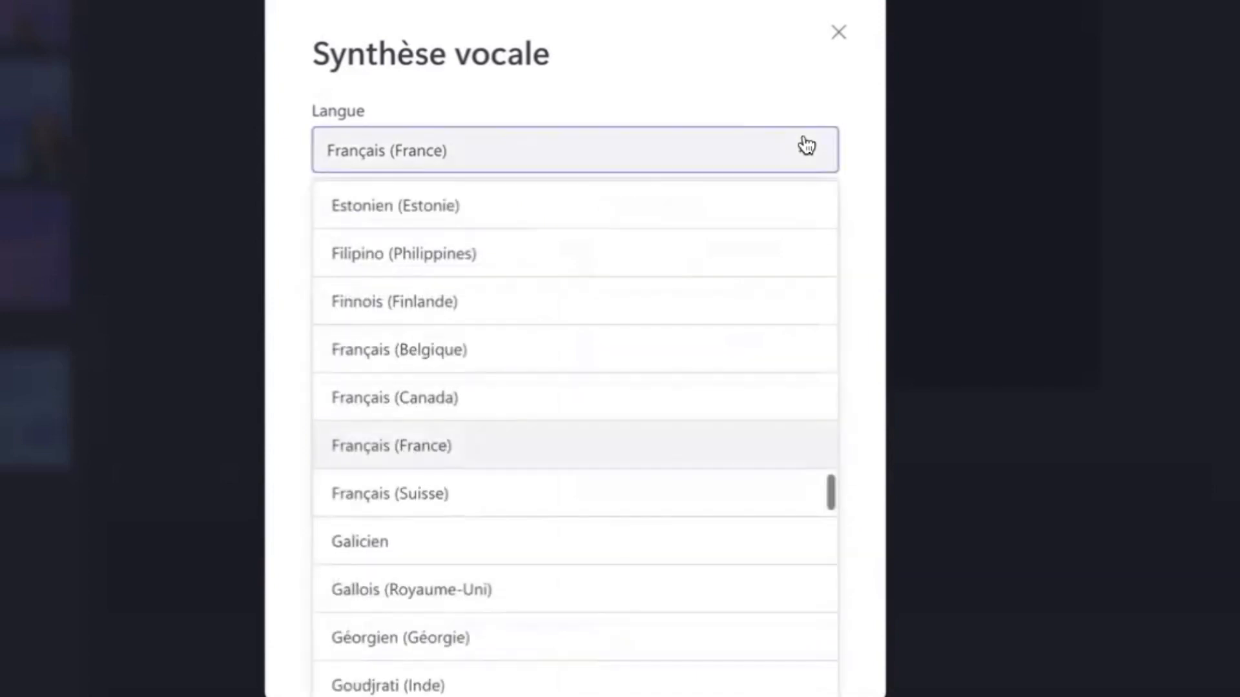
click(407, 351)
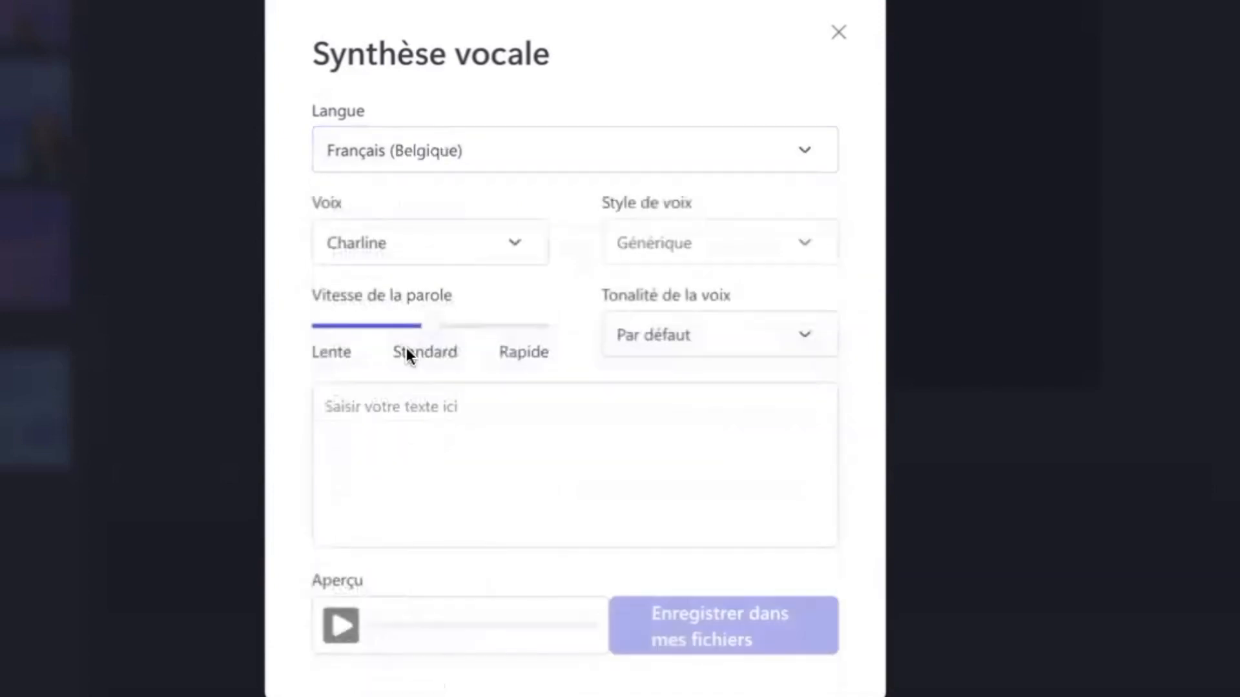
click(515, 242)
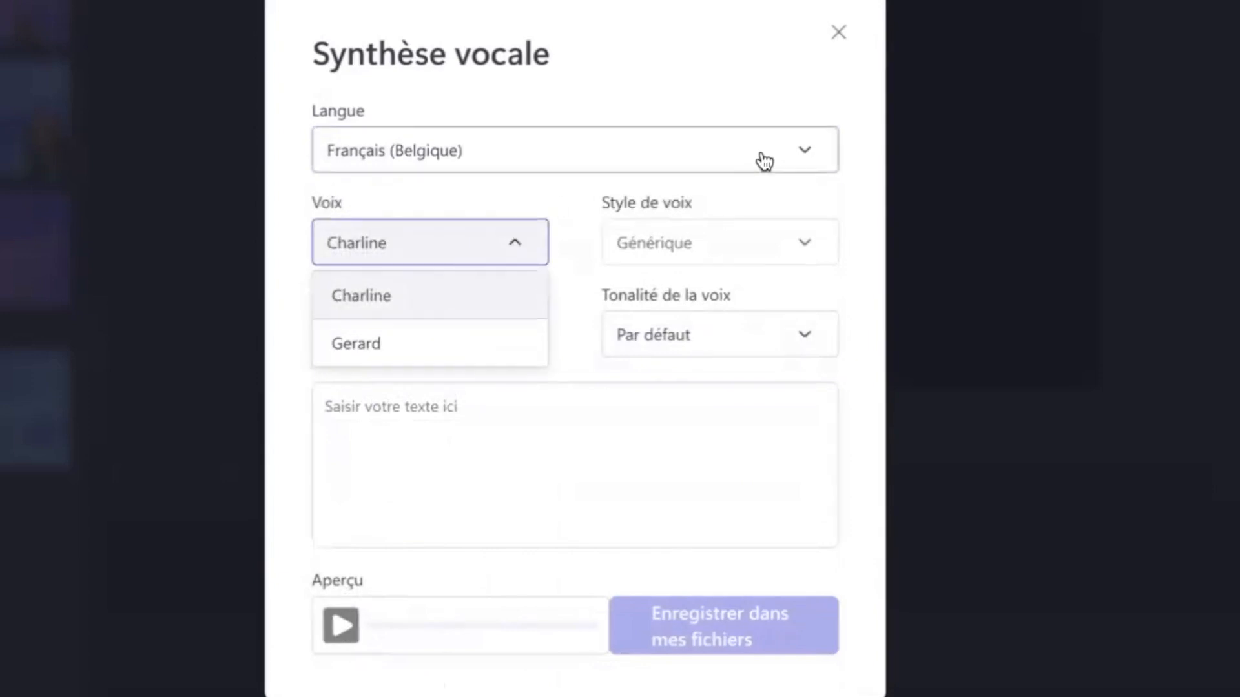
Set the speech language to Français (Suisse) and check its available voices.
click(806, 153)
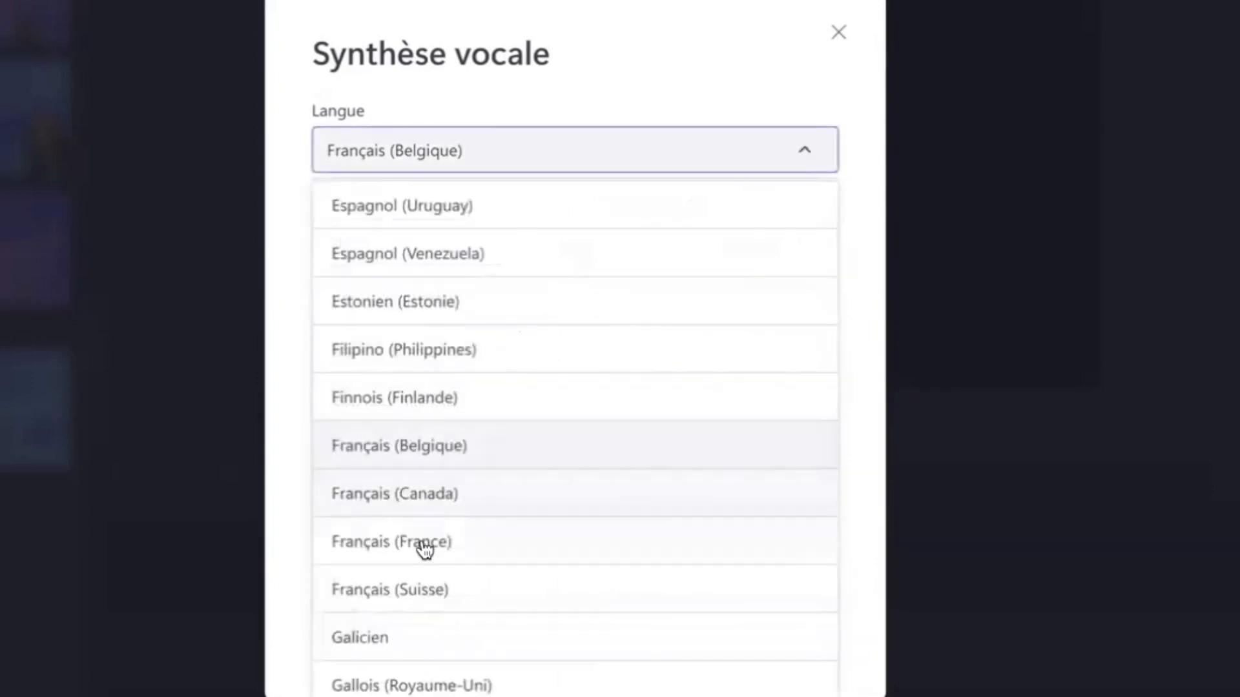
click(422, 587)
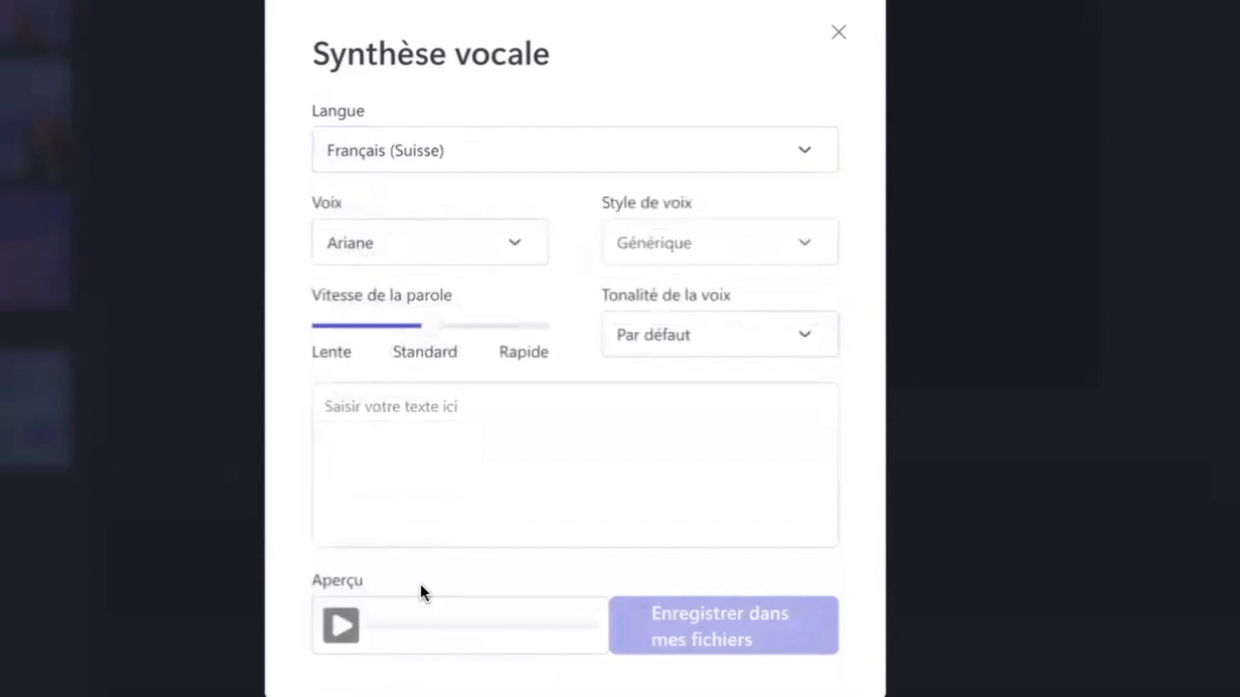
click(518, 248)
click(512, 198)
Insert the script "Voici 10 étapes pour vivre en harmonie avec soi-même et les autres" as the speech text and trim its end.
click(327, 408)
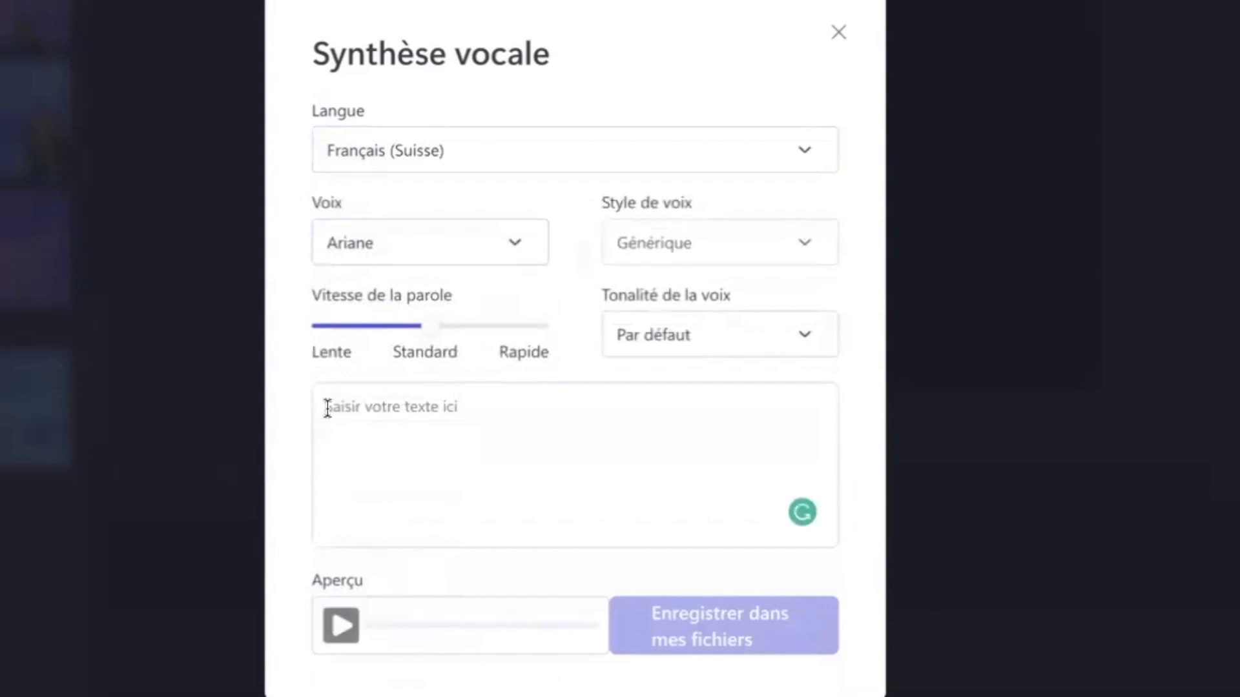
text(Avoir un sens de but et de sens : Trouvez un sens à votre vie en poursuivant des activités qui vous passionnent et qui ont un sens pour vous. Cela vous aidera à vous sentir épanoui et à vivre en harmonie avec vos valeurs.)
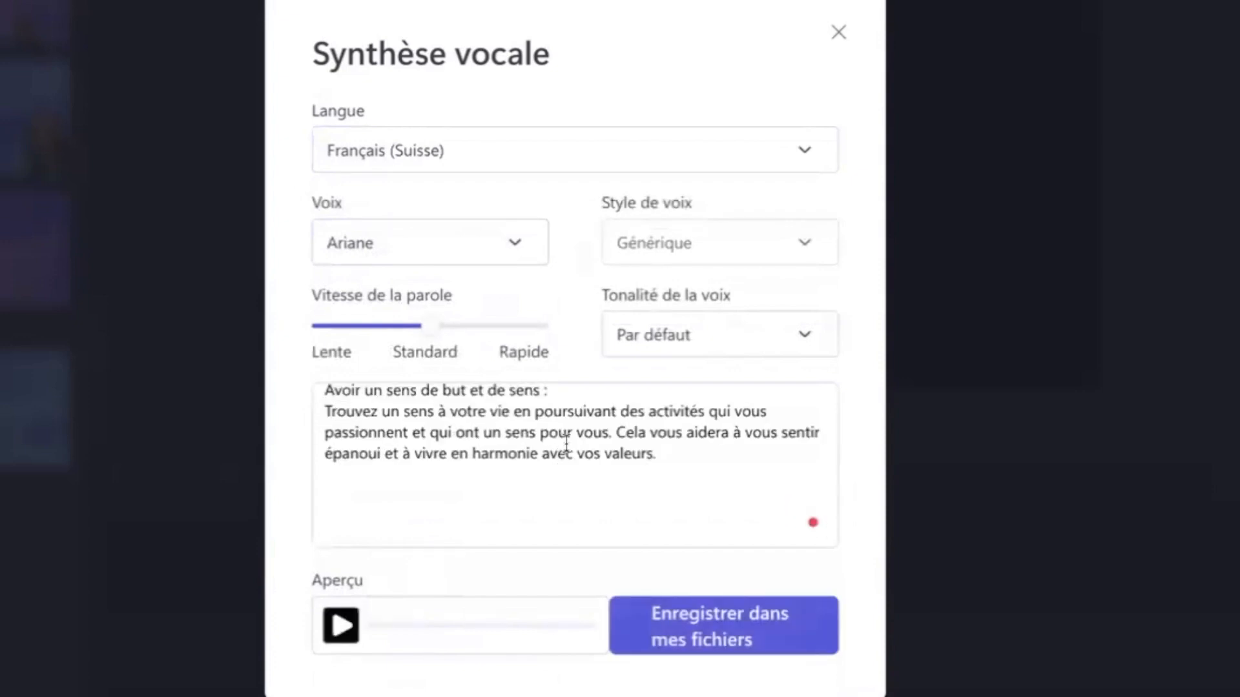
key(BackSpace)
key(BackSpace)
key(BackSpace)
Review the speech script and begin a closing line at its end with "merci d'avoir écouter cette vidéo".
scroll(576, 460, up, 10)
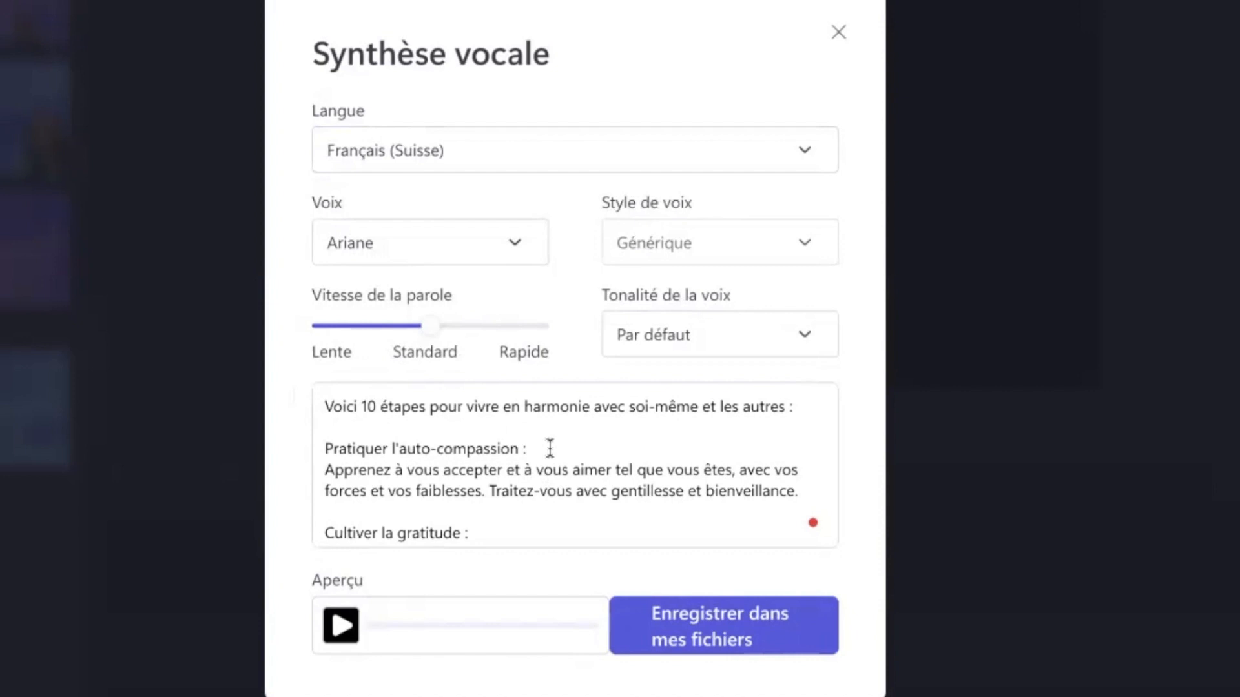
scroll(550, 448, down, 2)
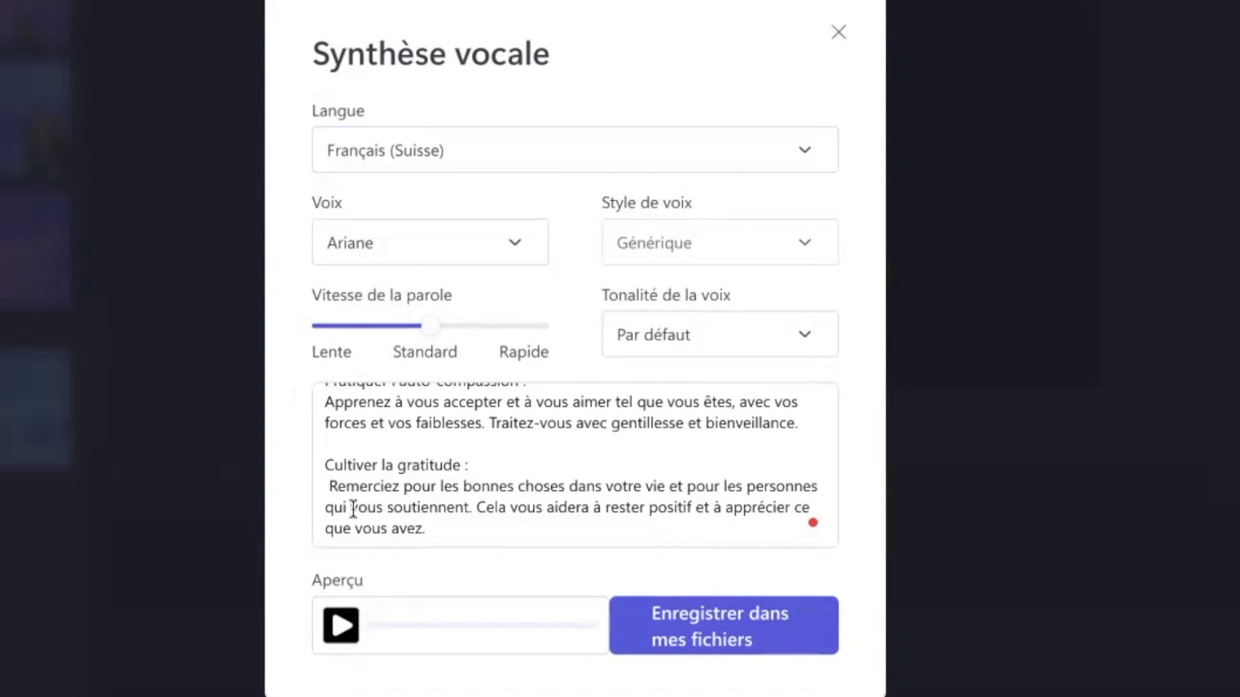
scroll(470, 522, down, 10)
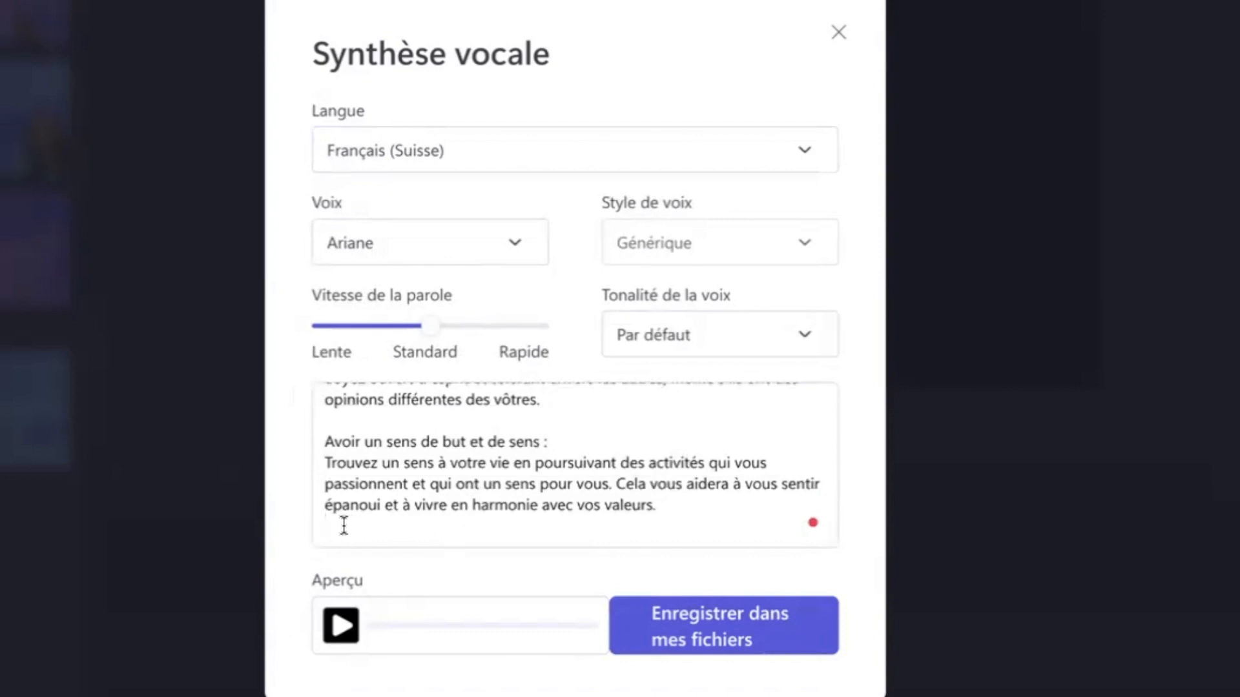
text(merci d'avoir e)
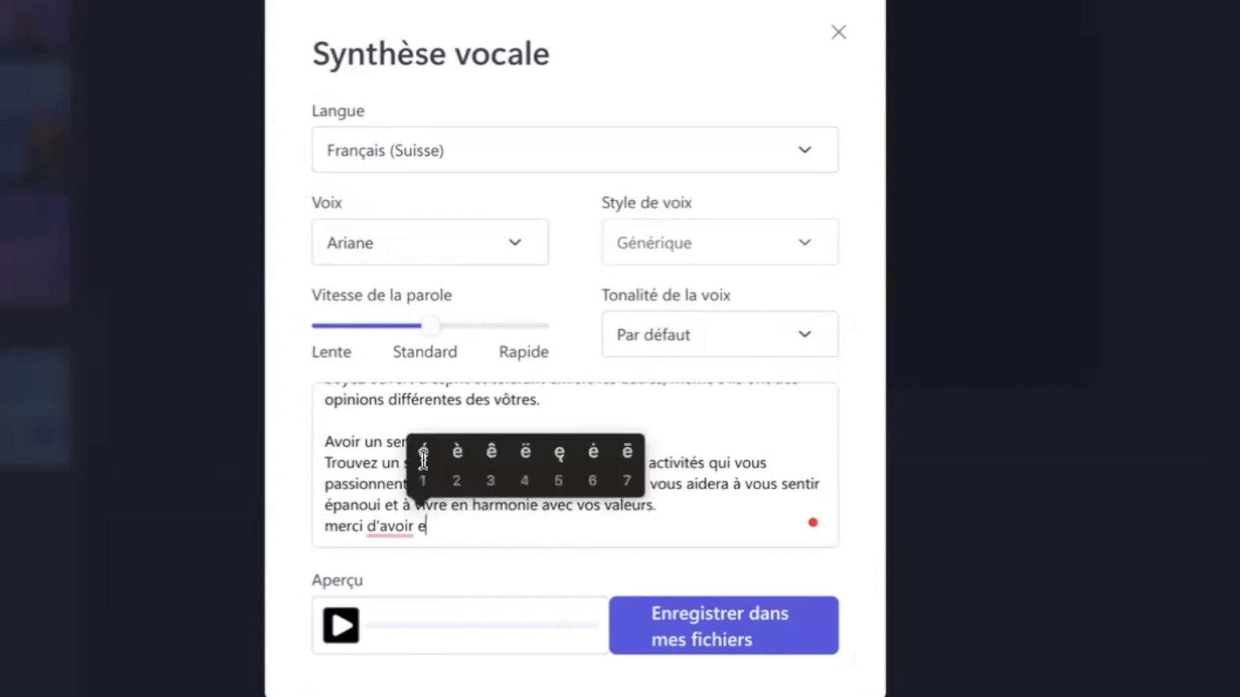
text(2couter )
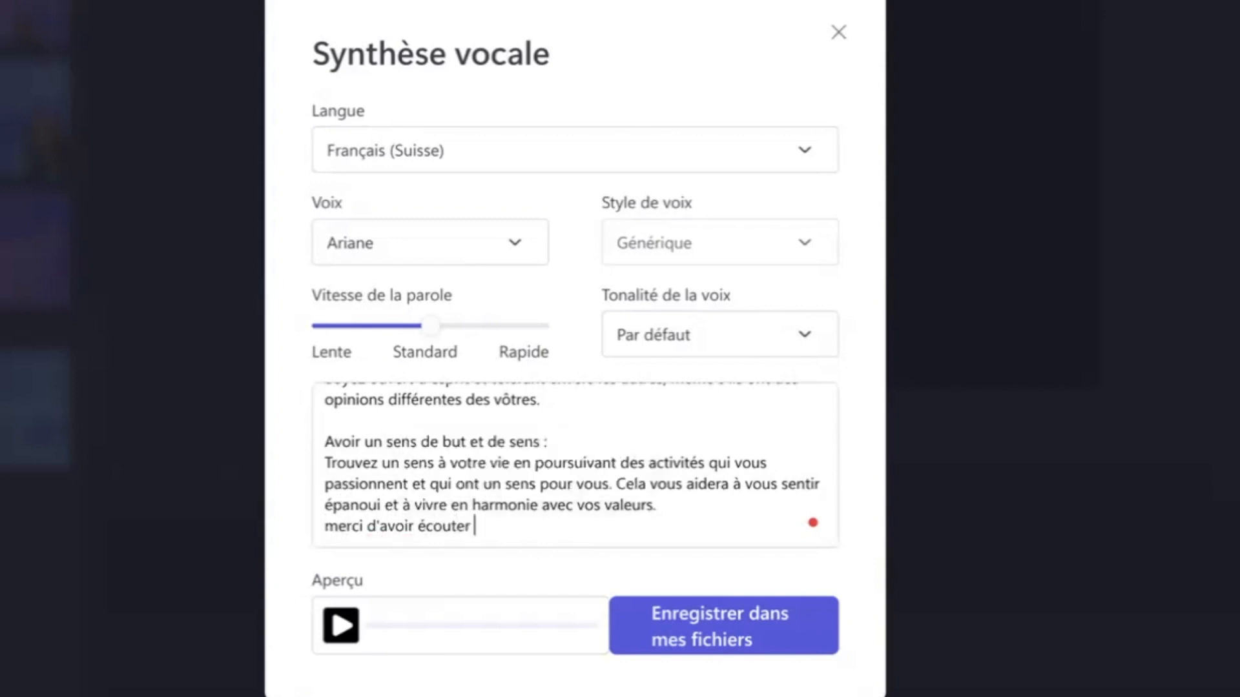
text(cette vide)
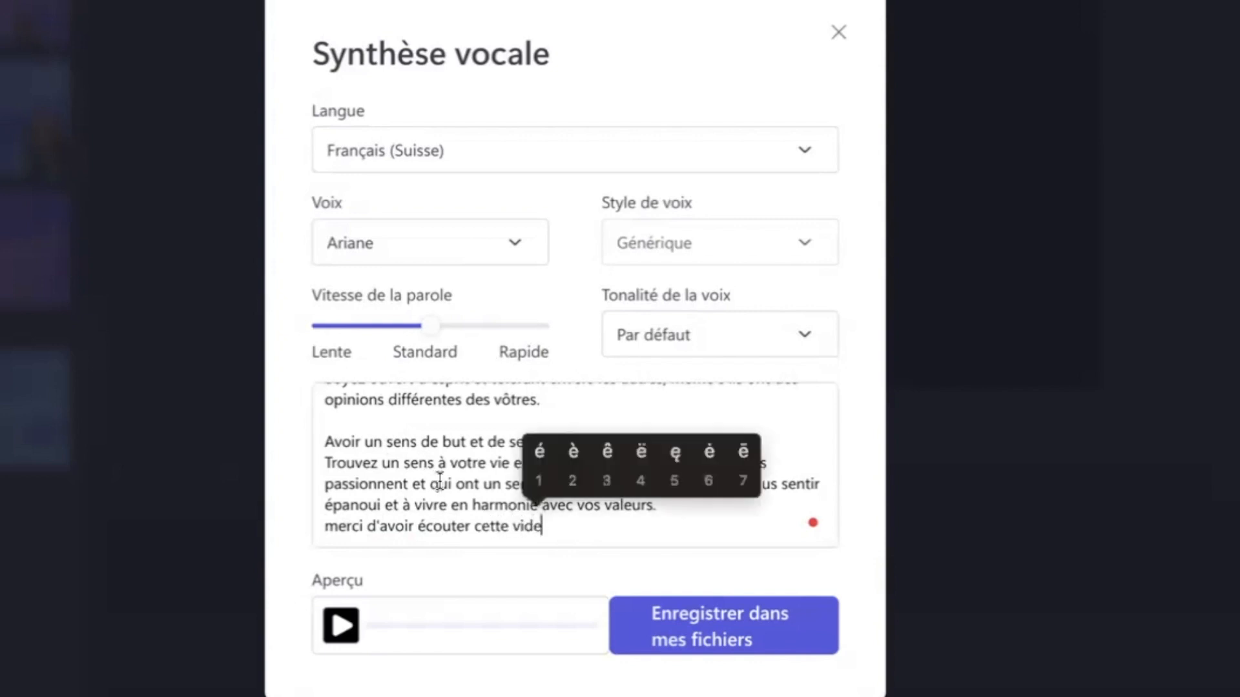
click(541, 451)
text(o )
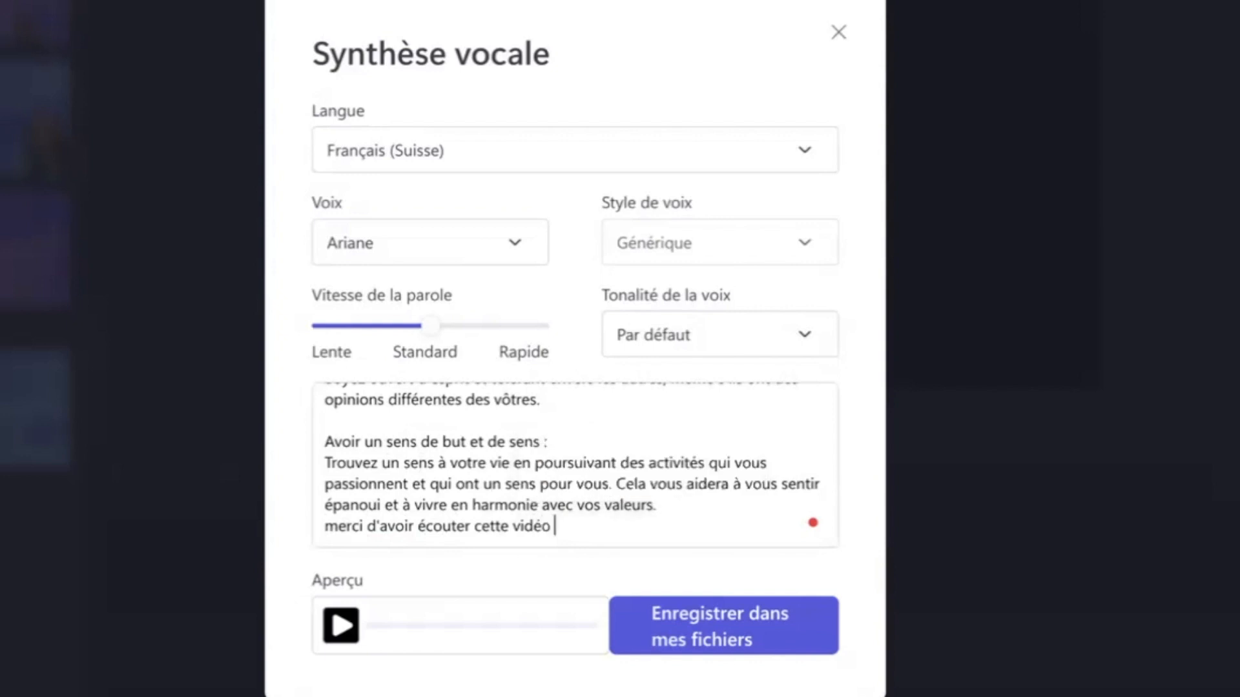
Continue the script's closing line with "et pour en savoir plus aller voir mon site web".
text(et pour en )
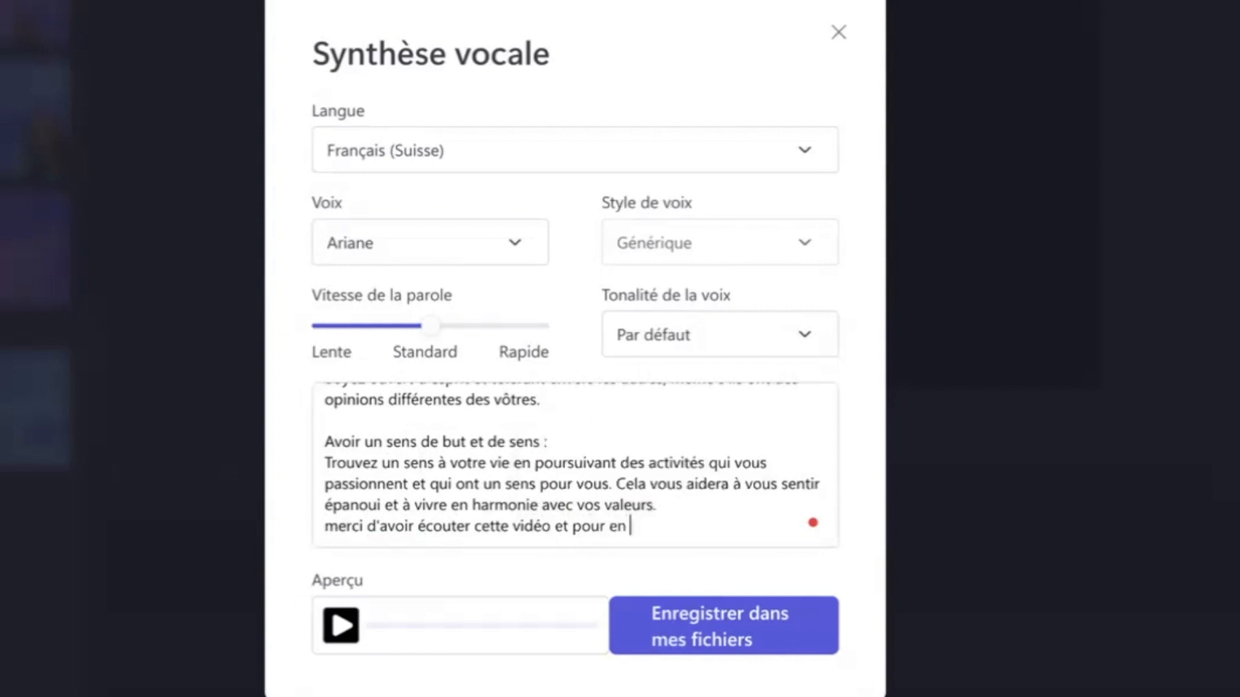
text(savoir plus aller)
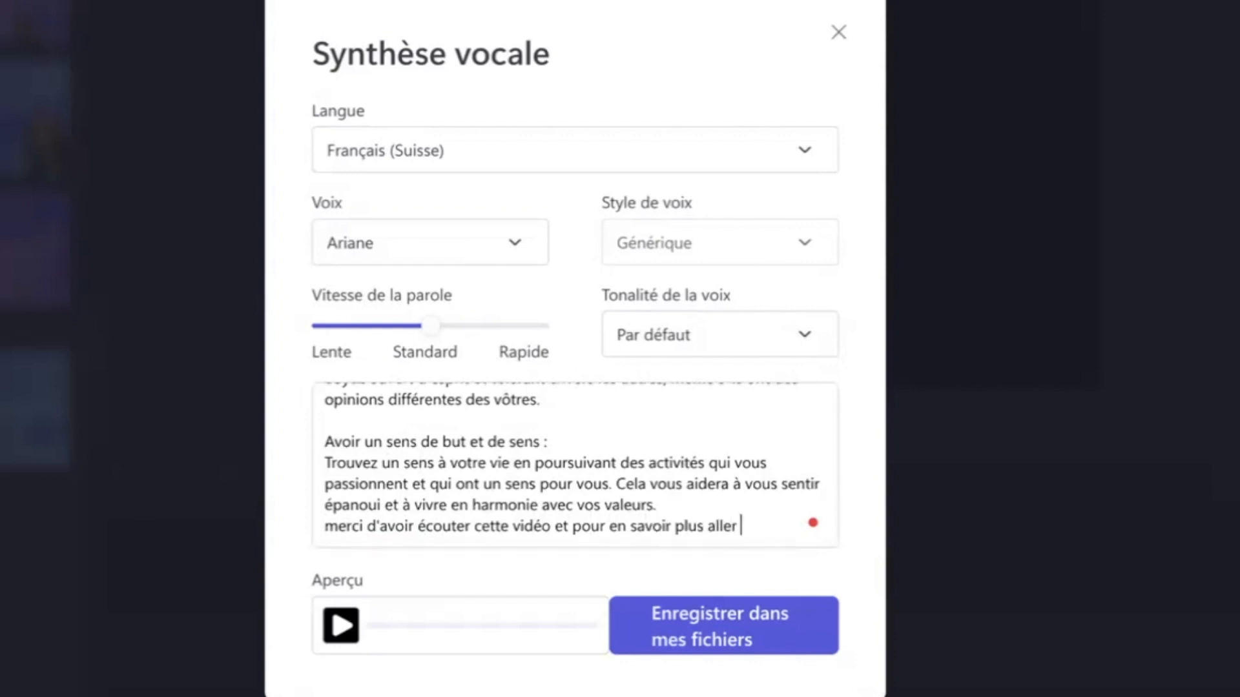
text( voir mon site)
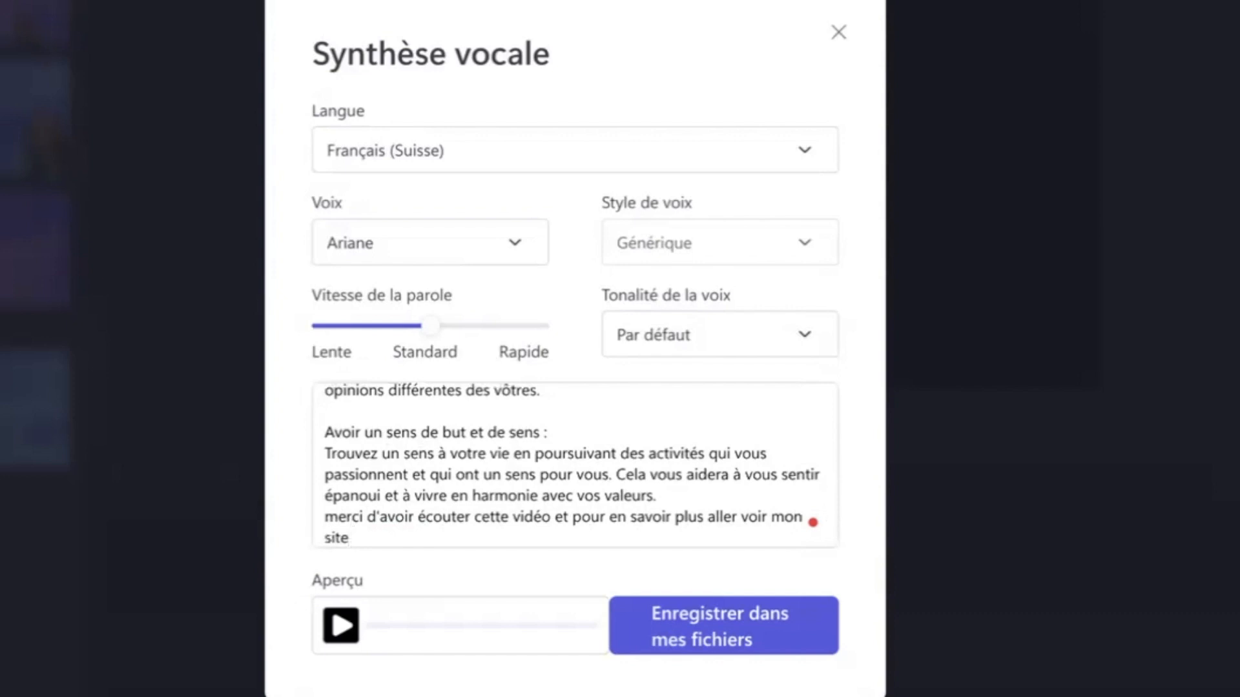
text( wev)
key(Return)
key(BackSpace)
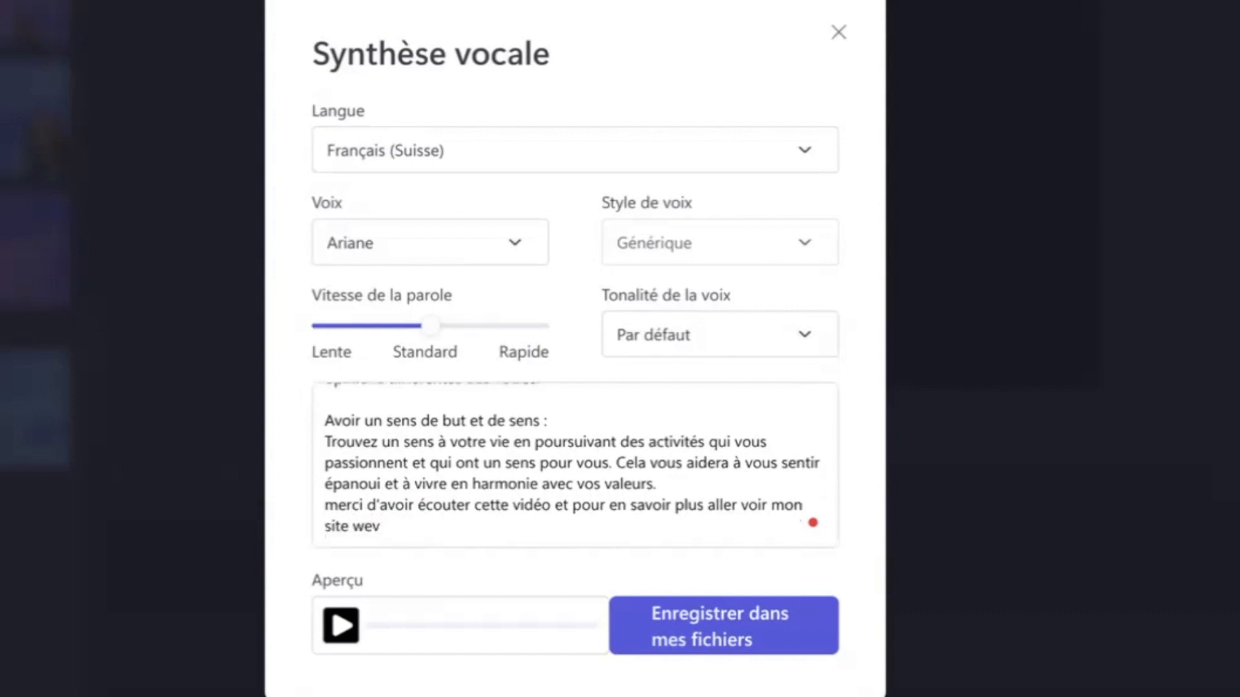
text(b)
Add the website address "zerotechno.com" on a new line at the end of the script.
key(Return)
text(ze)
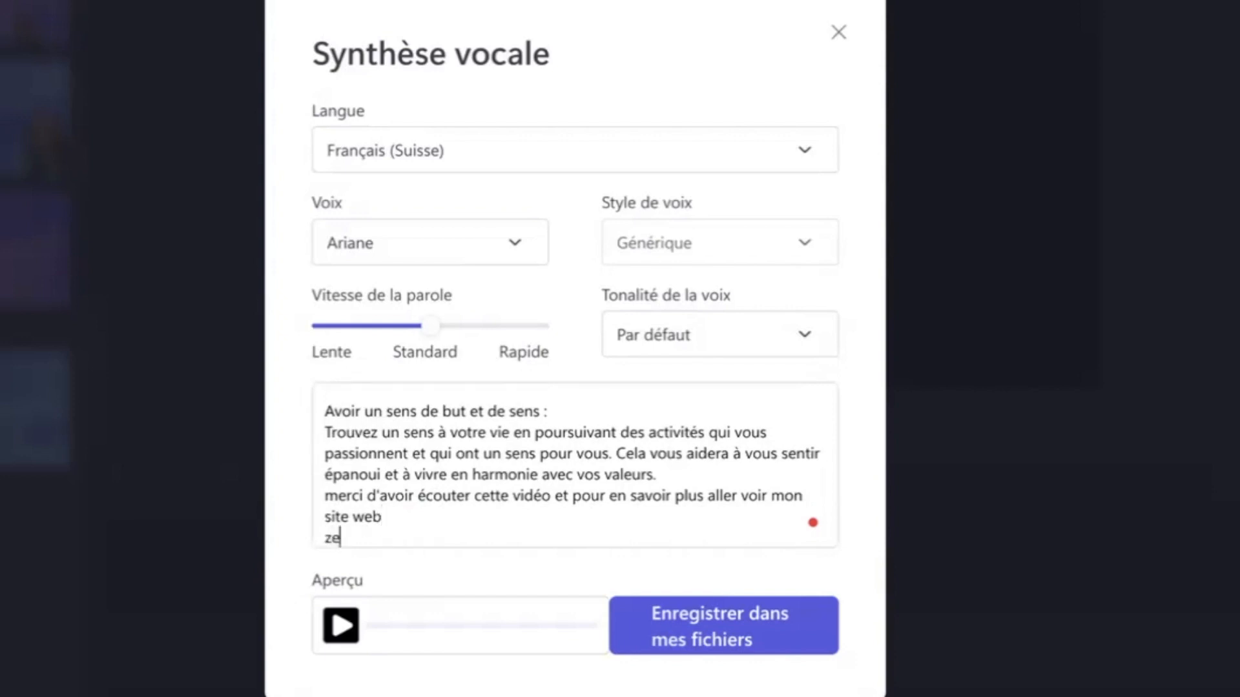
text(rotechno.co)
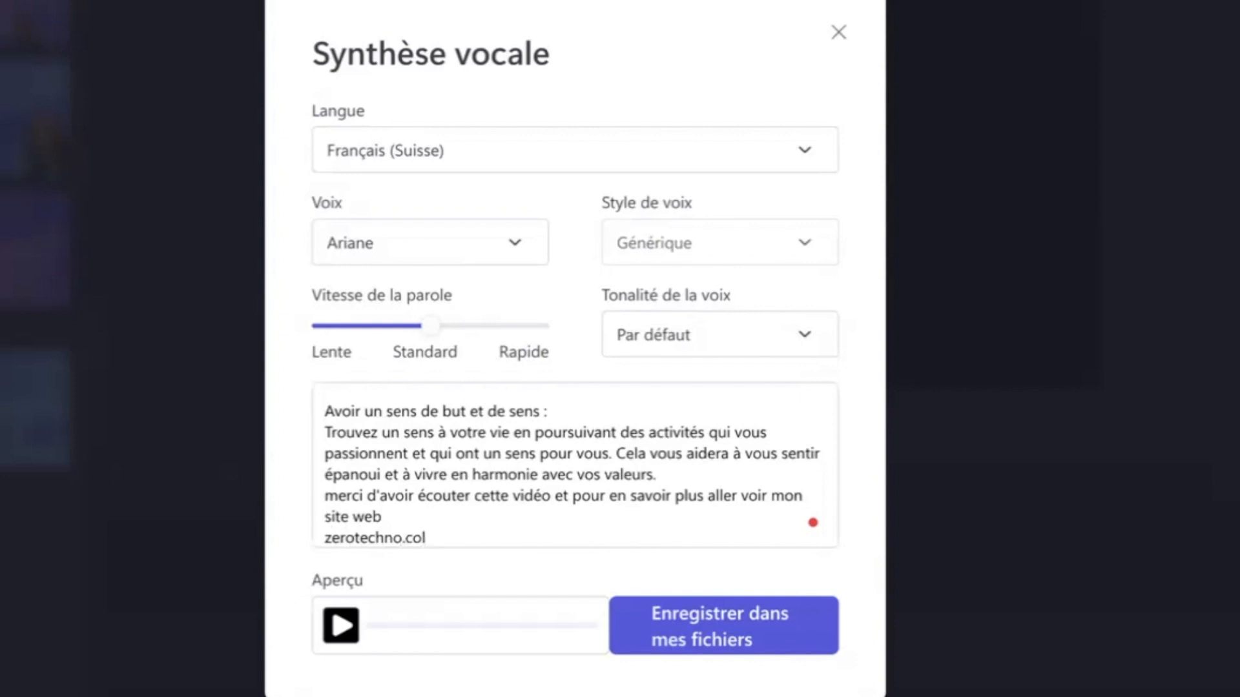
text(m)
scroll(533, 443, down, 1)
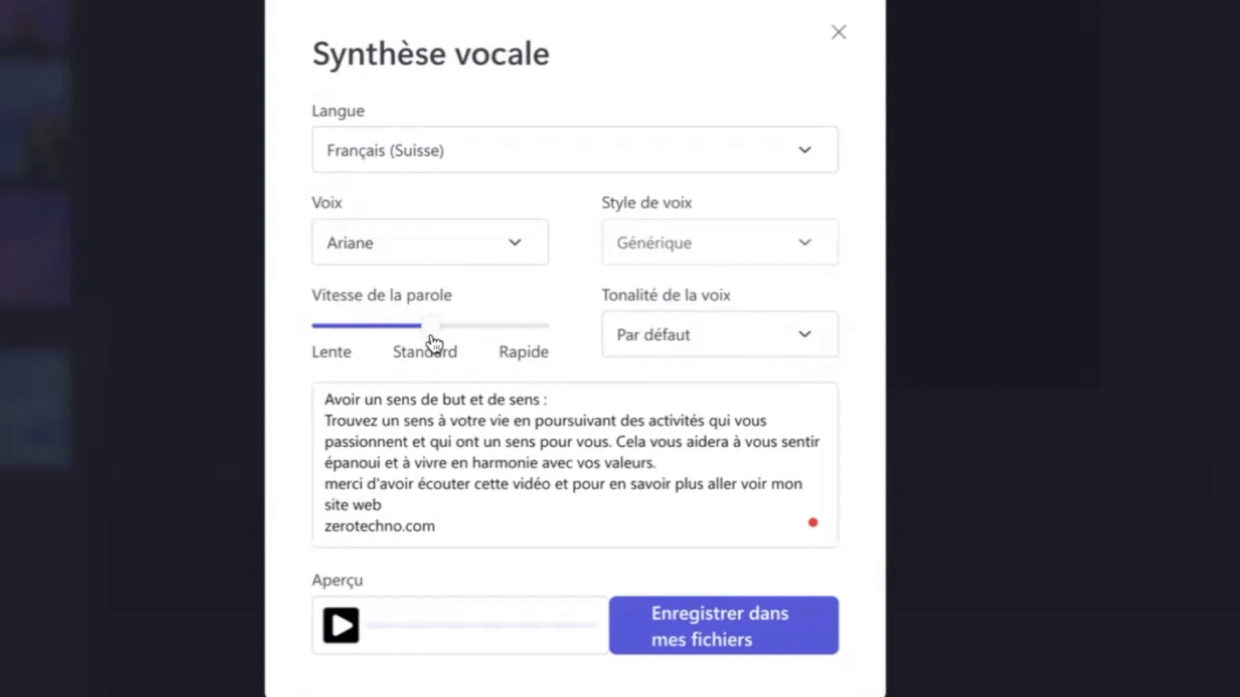
Look through the voice tone options and preview the speech with the Swiss French voice Ariane.
click(803, 336)
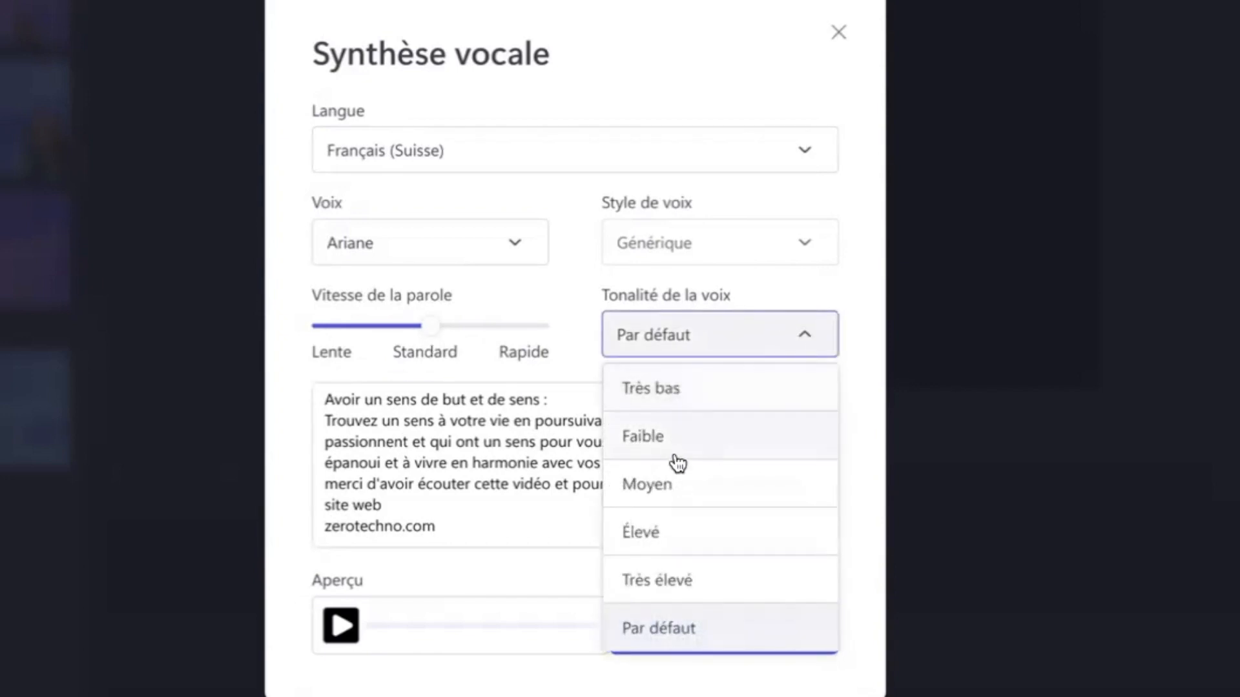
click(848, 217)
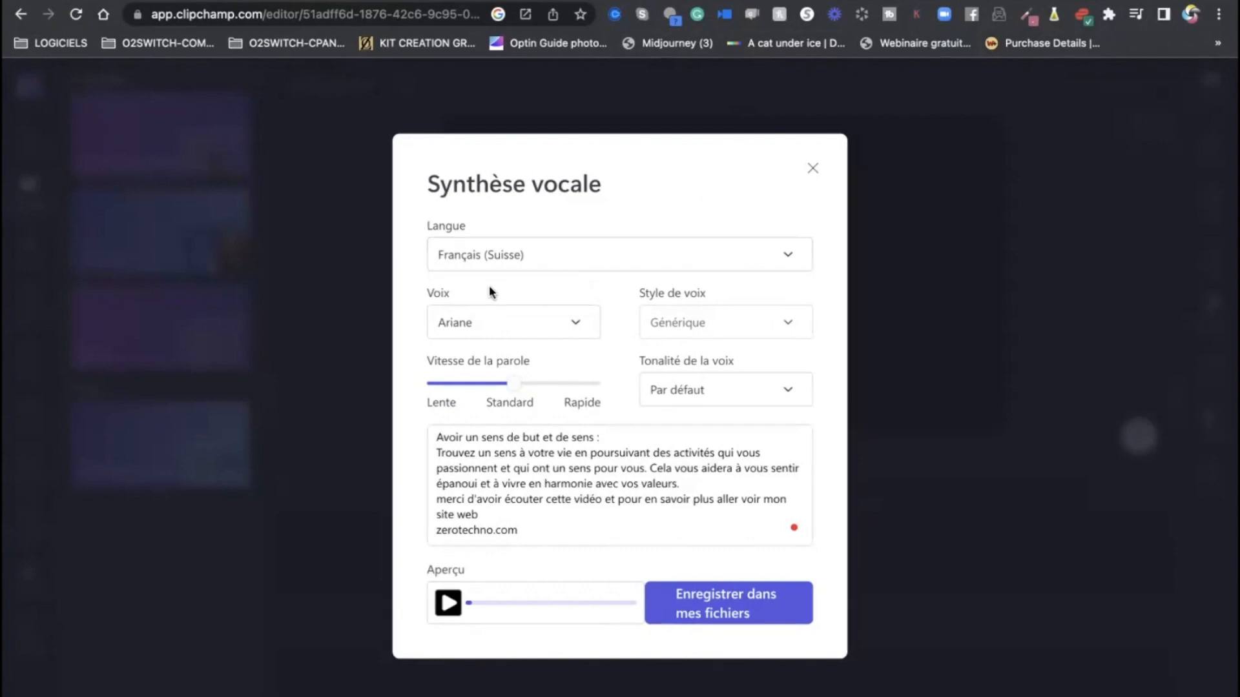
click(449, 603)
click(448, 603)
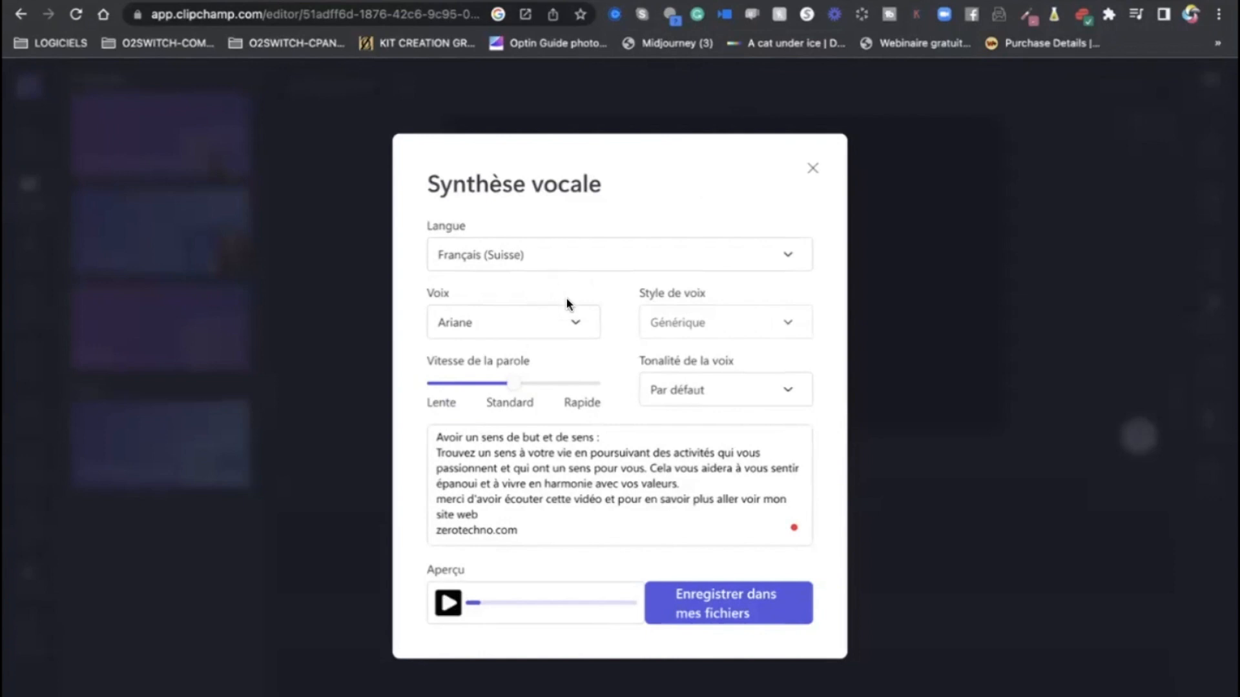
Switch the voice to Fabrice and preview the speech.
click(577, 325)
click(495, 395)
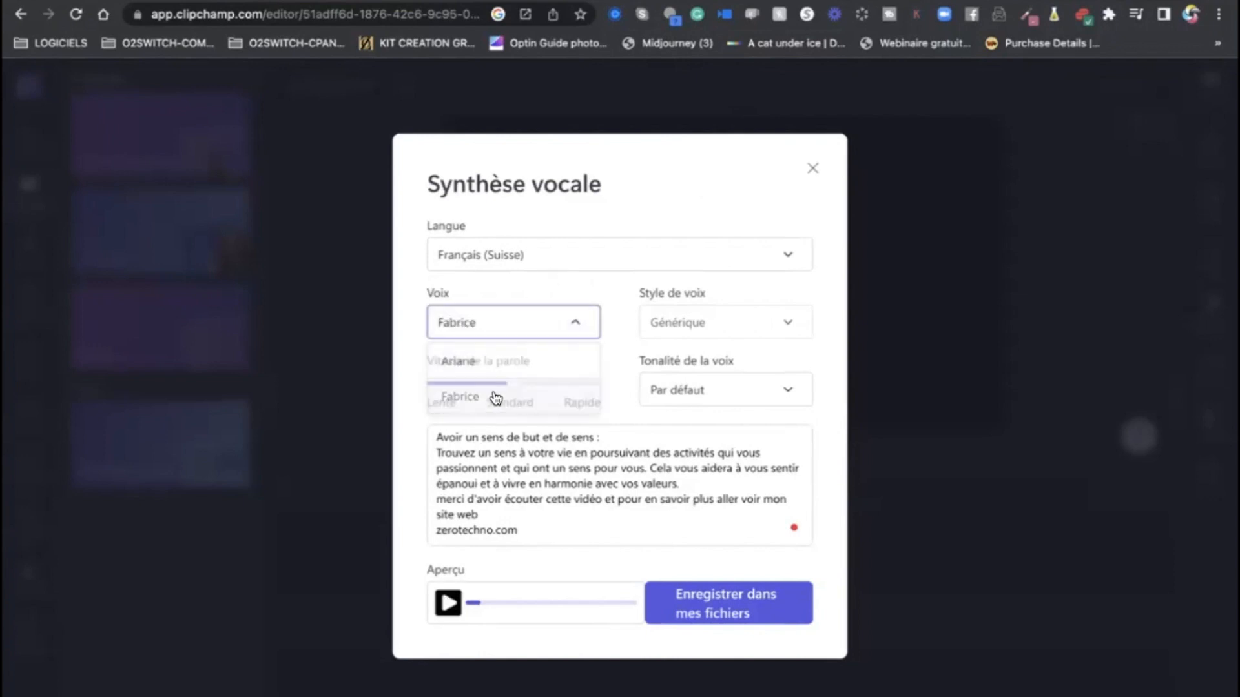
click(448, 602)
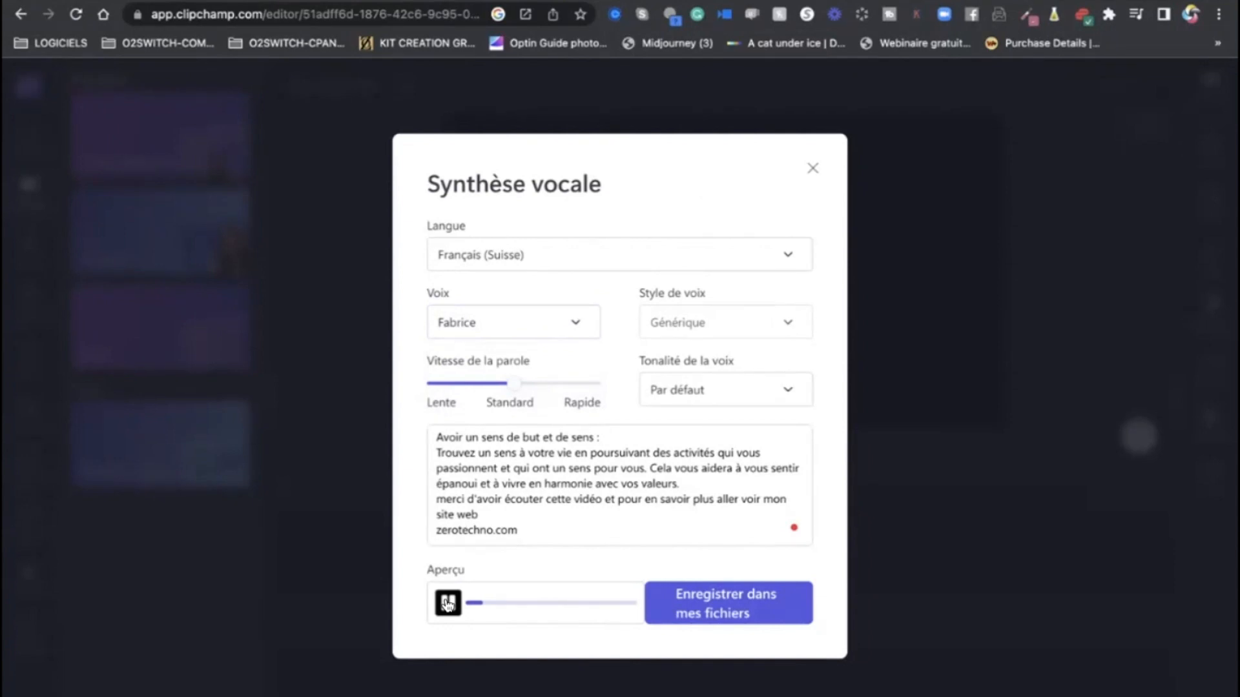
click(447, 604)
Slow the speech rate to about midway between Lente and Standard and preview the result.
drag(514, 385, 477, 381)
click(447, 603)
click(448, 604)
Set the speech language to Français (France) with the voice Brigitte and preview the speech.
click(577, 324)
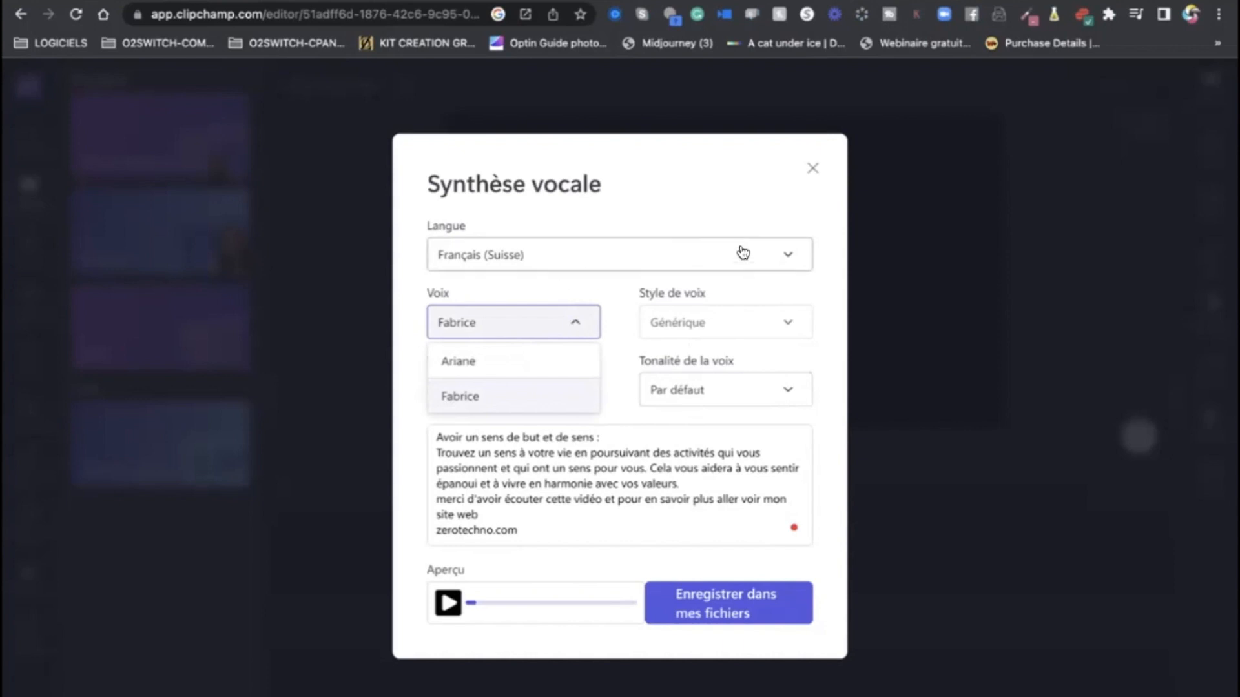
click(785, 261)
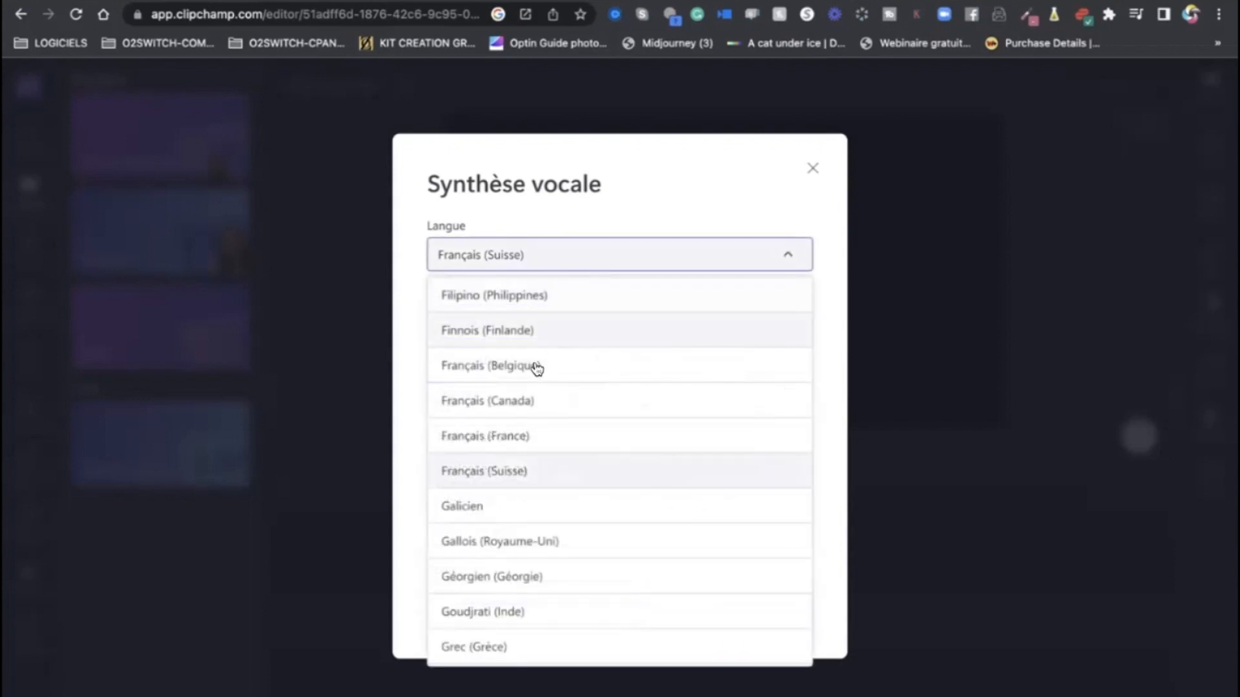
click(502, 437)
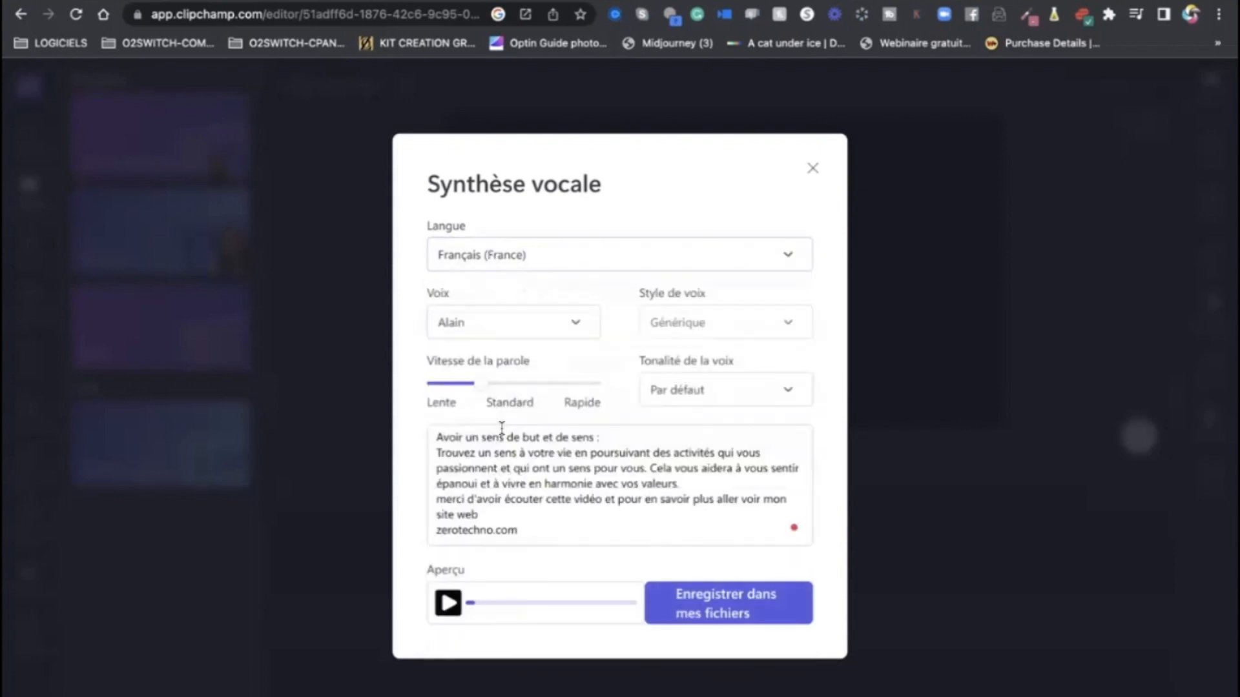
click(572, 323)
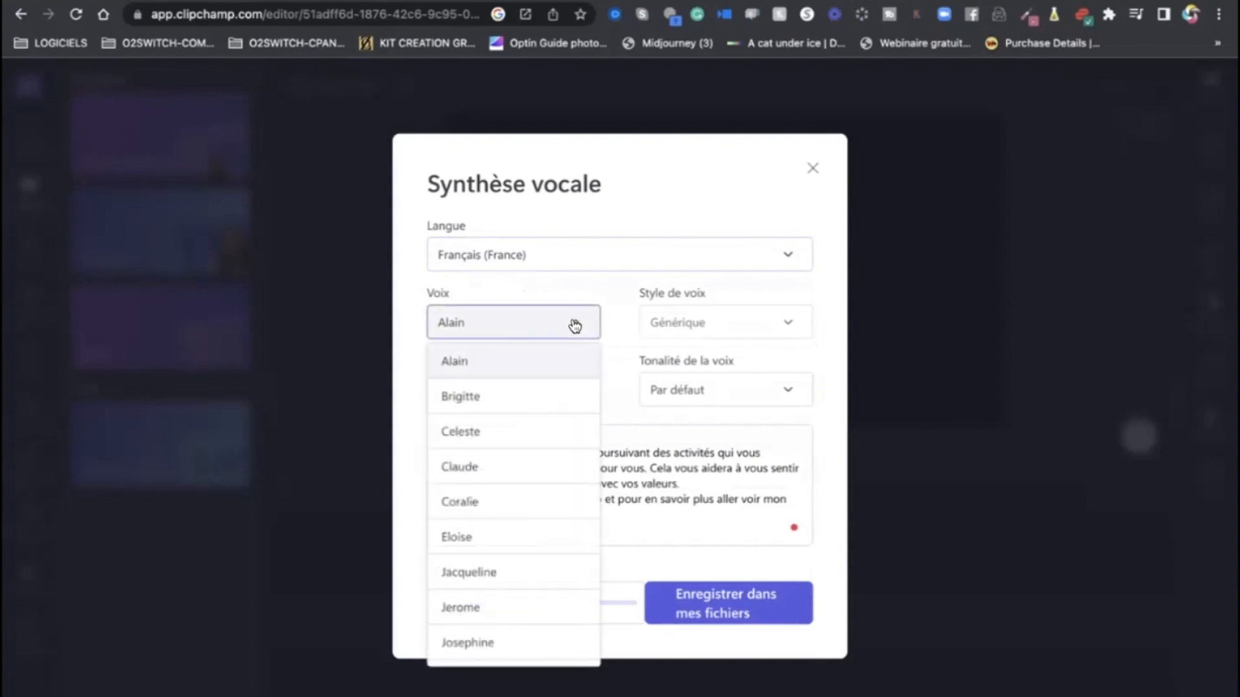
click(516, 393)
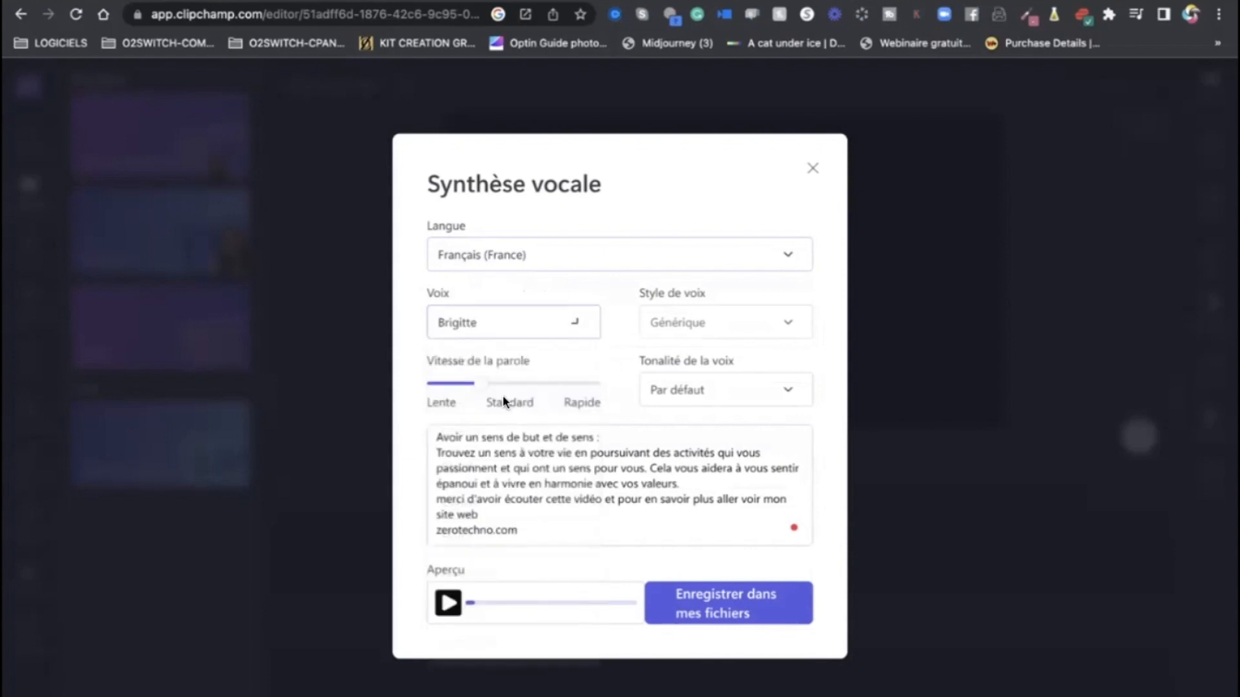
click(446, 603)
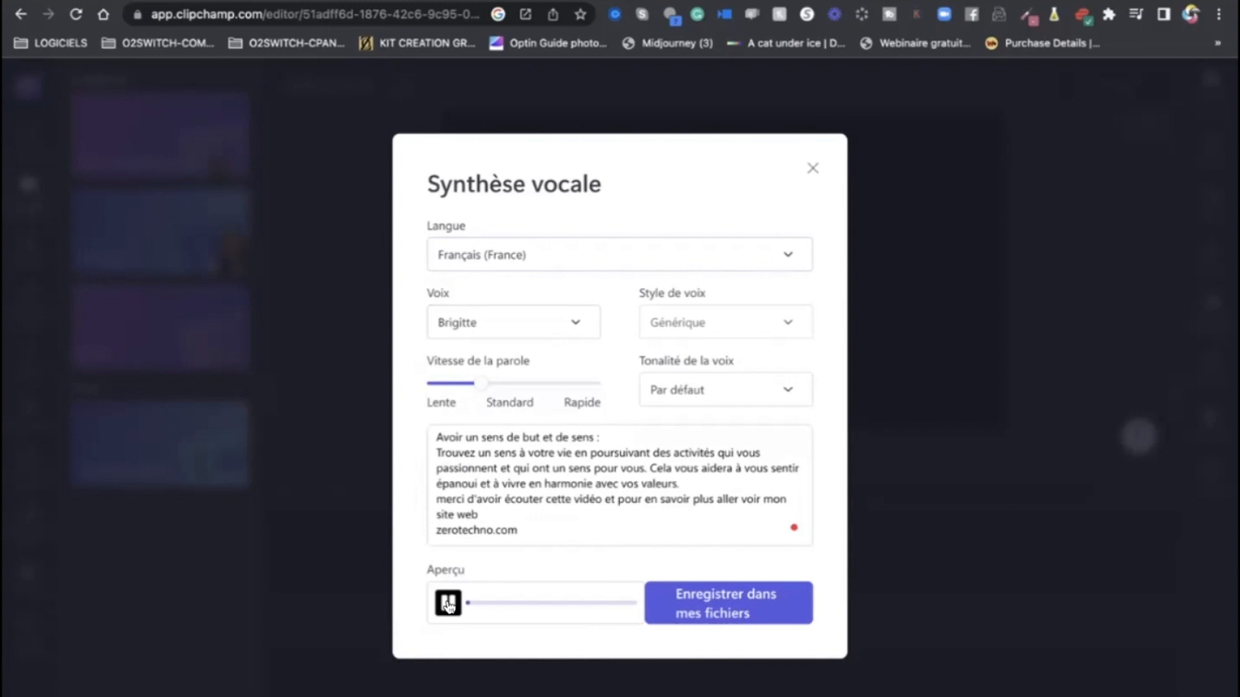
click(448, 604)
Change the voice to Coralie and preview the speech.
click(574, 325)
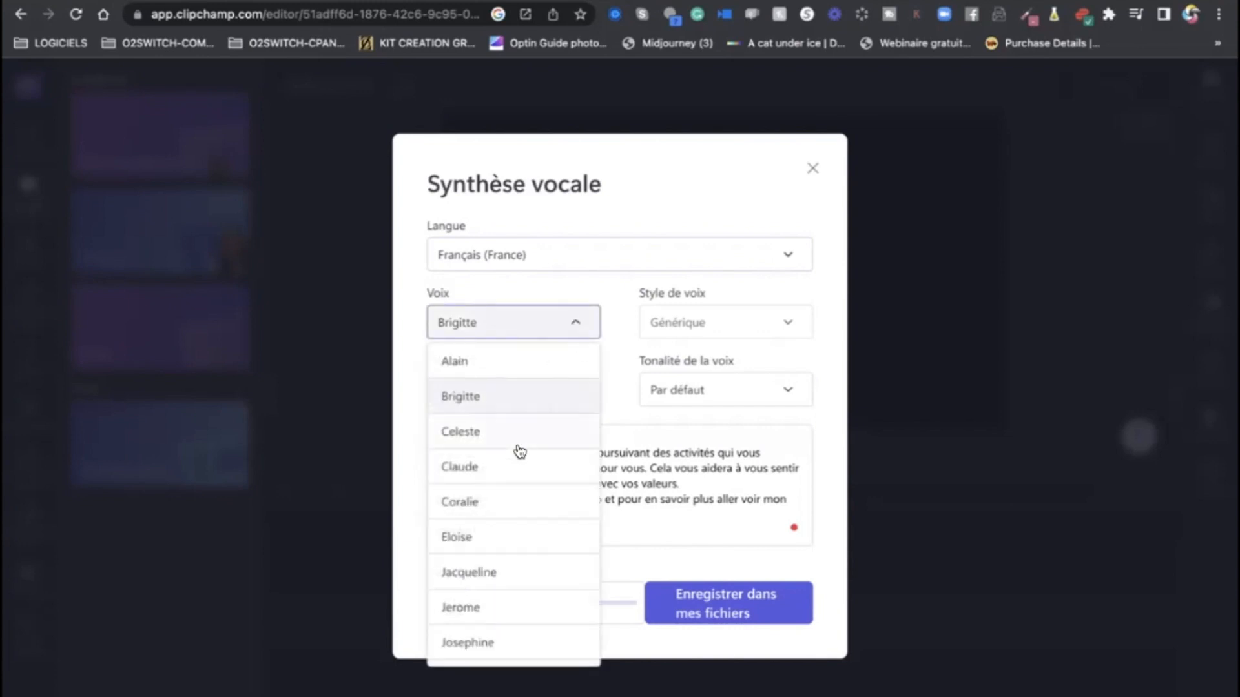
click(476, 501)
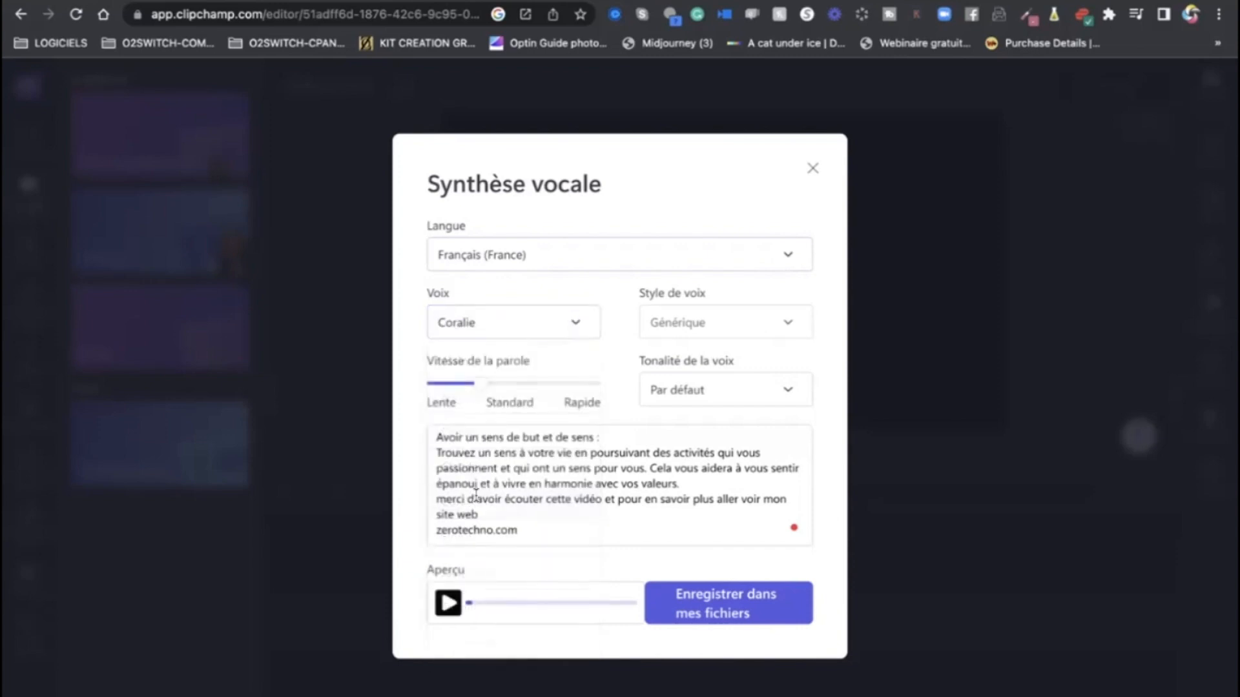
click(447, 602)
click(447, 604)
Set the voice tone to Moyen and preview the speech with the voice Jacqueline.
click(785, 390)
click(698, 498)
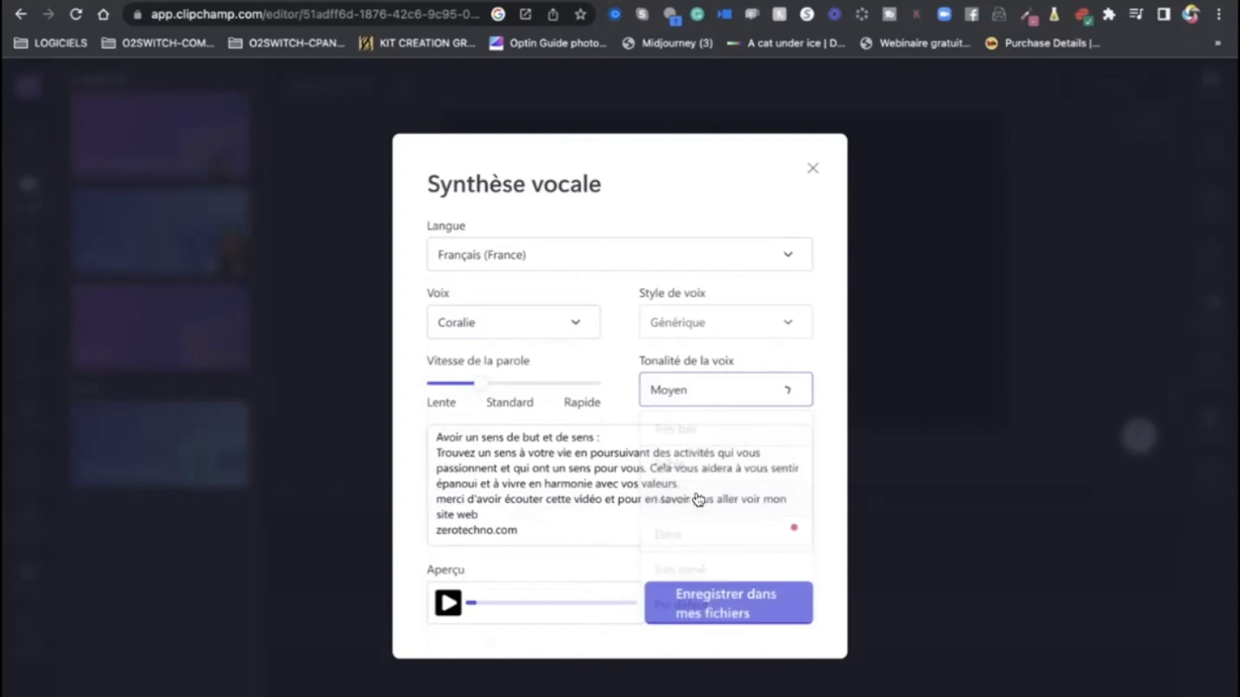
click(575, 323)
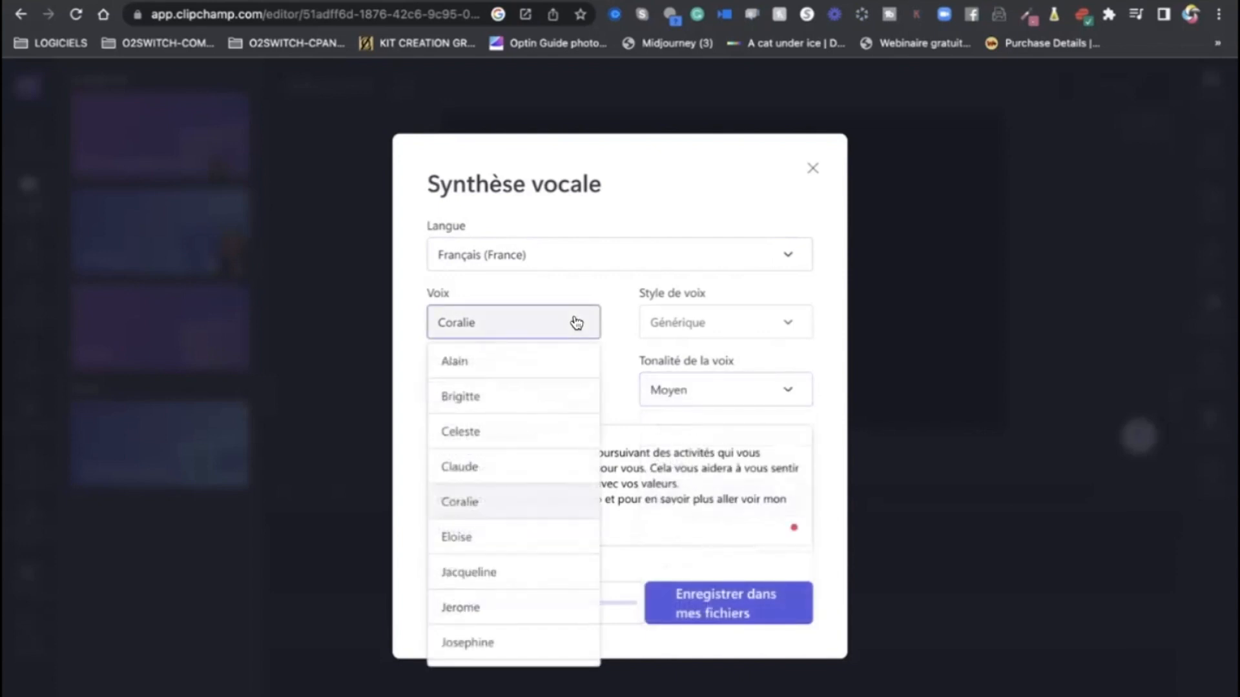
click(484, 573)
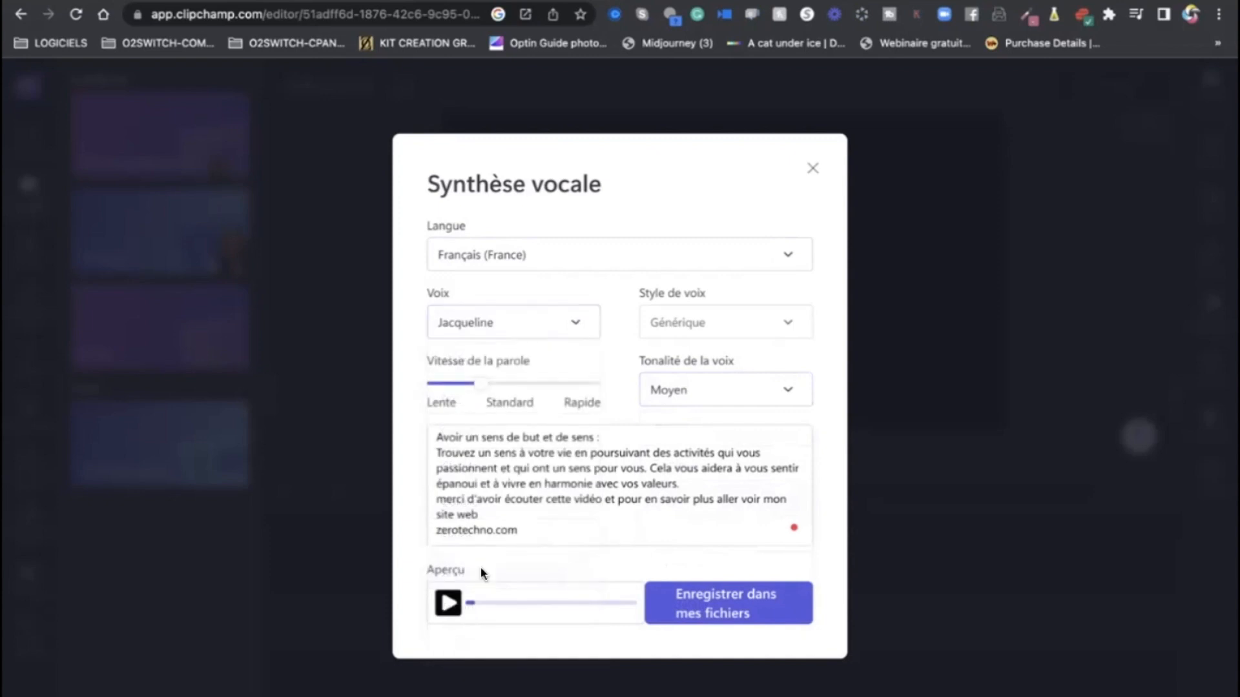
click(447, 603)
Set the speech language to Français (Canada) and preview the speech with its default voice.
click(788, 255)
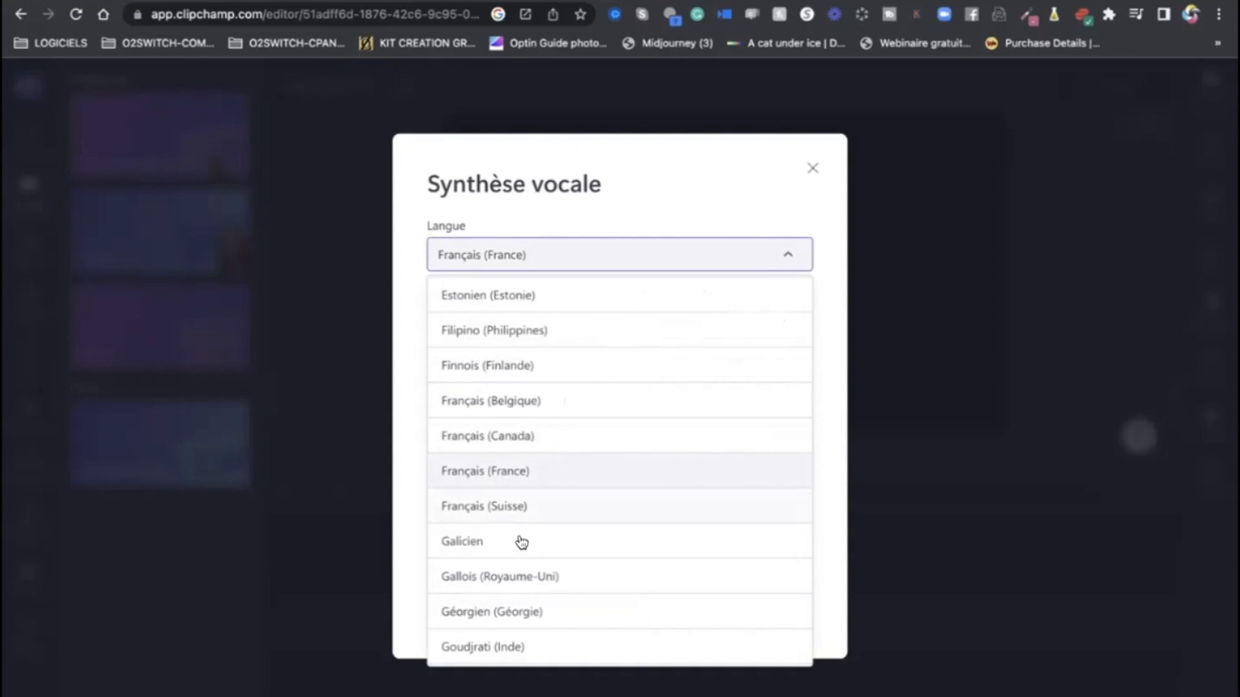
click(458, 585)
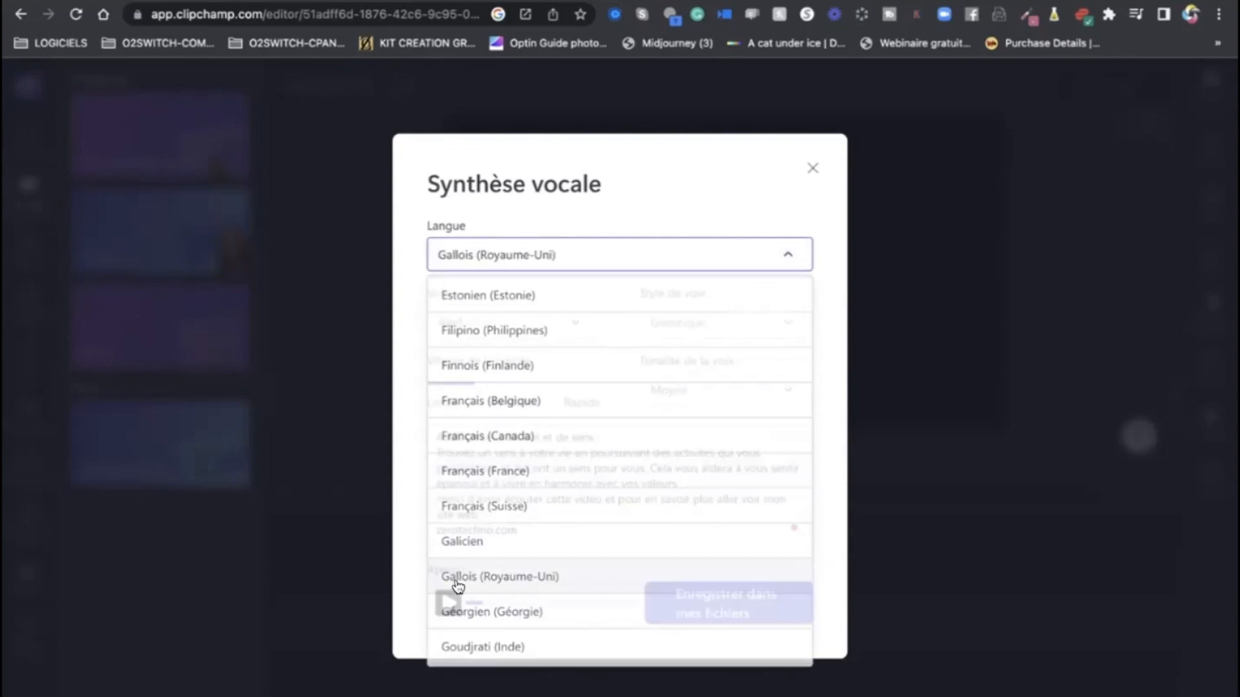
click(802, 256)
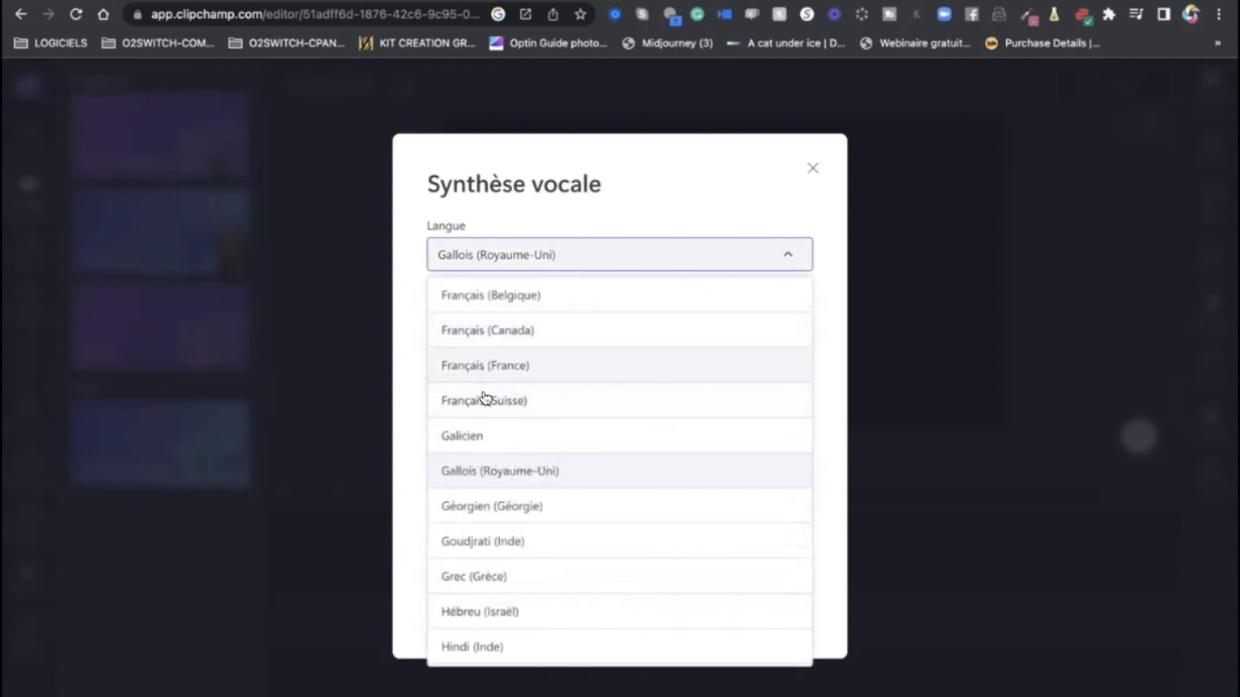
click(475, 331)
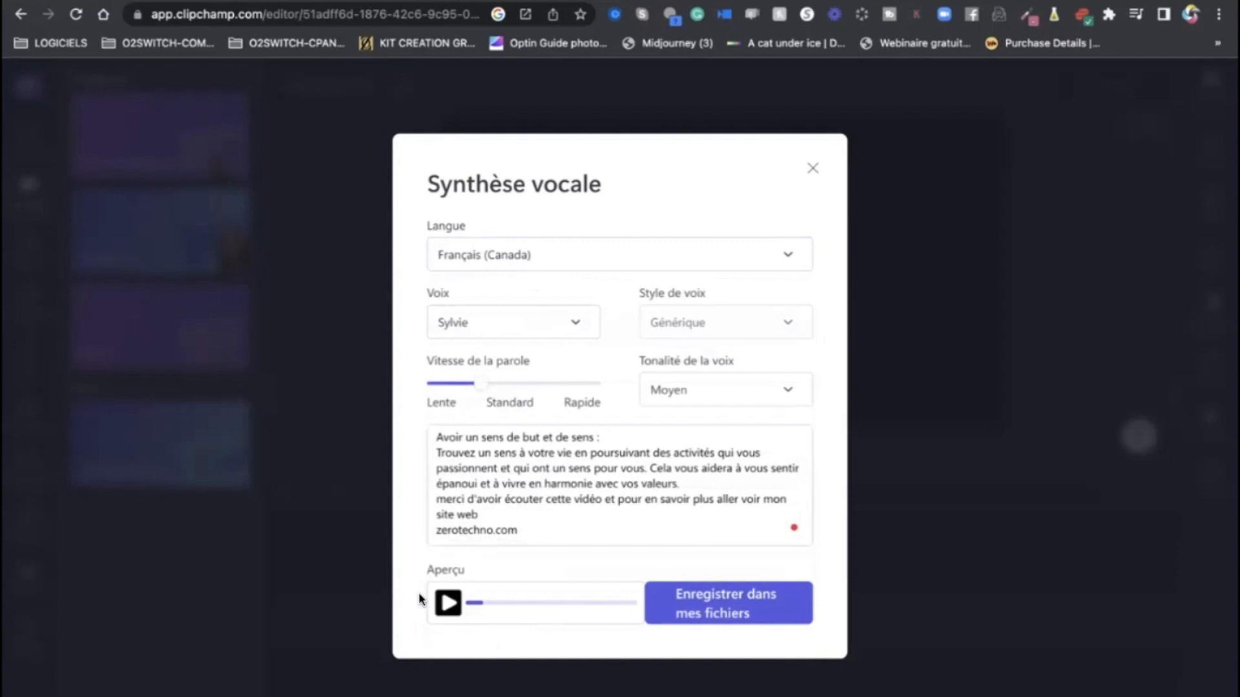
click(447, 603)
click(447, 606)
Keep the language Français (Canada), change the voice to Antoine, and preview the speech.
click(787, 259)
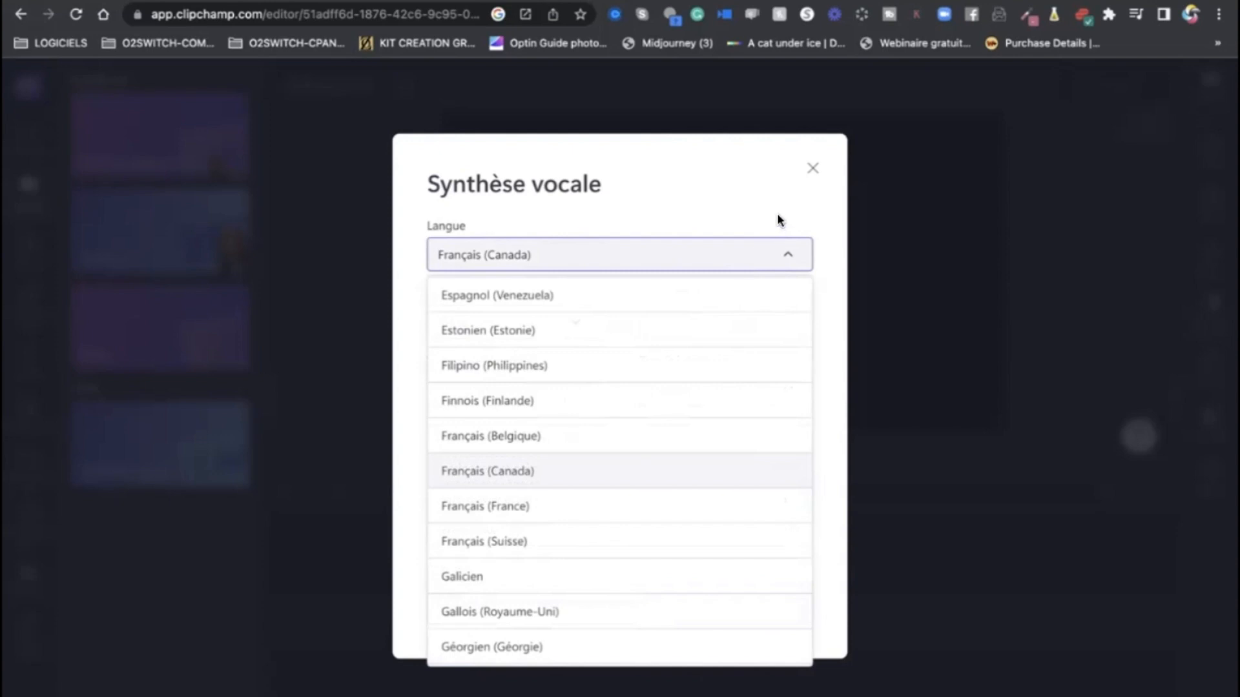
click(721, 252)
click(575, 323)
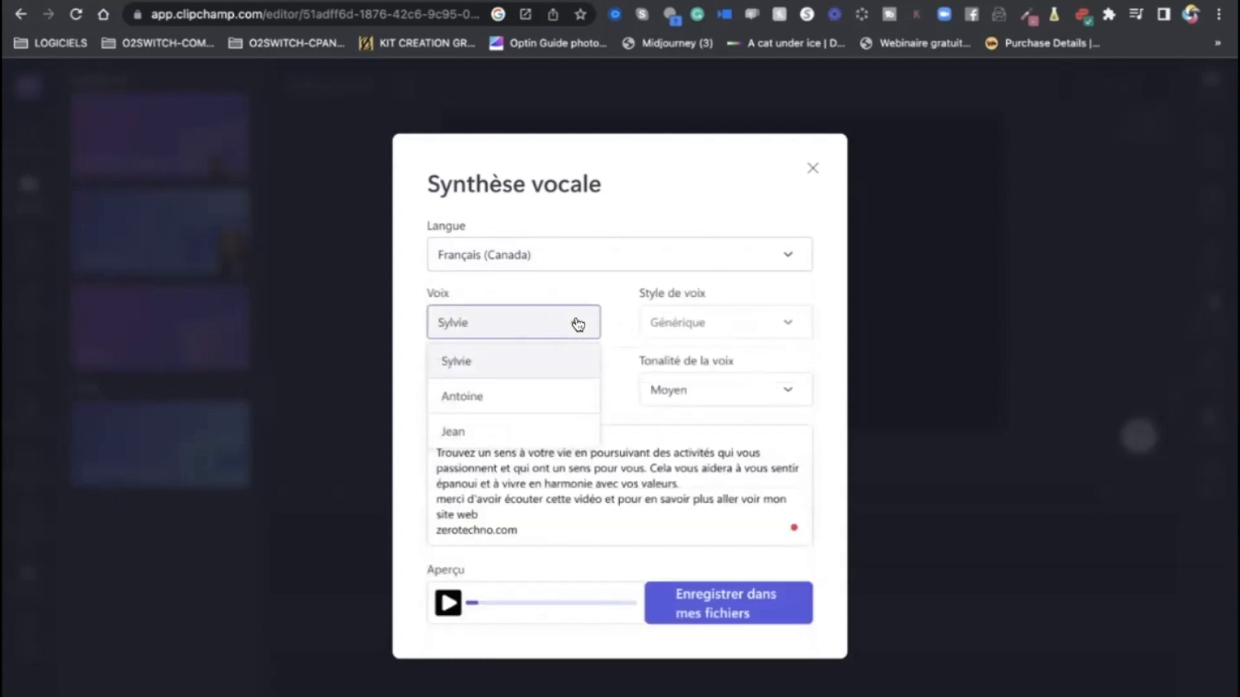
click(504, 403)
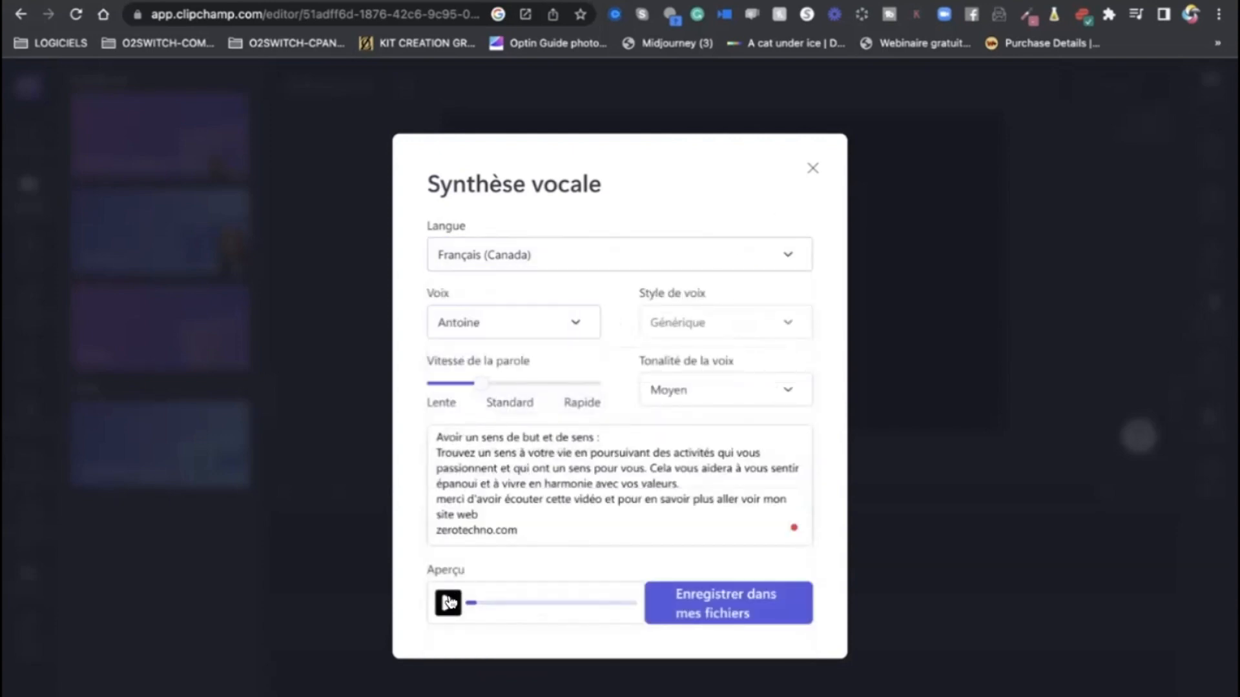
click(448, 603)
click(448, 604)
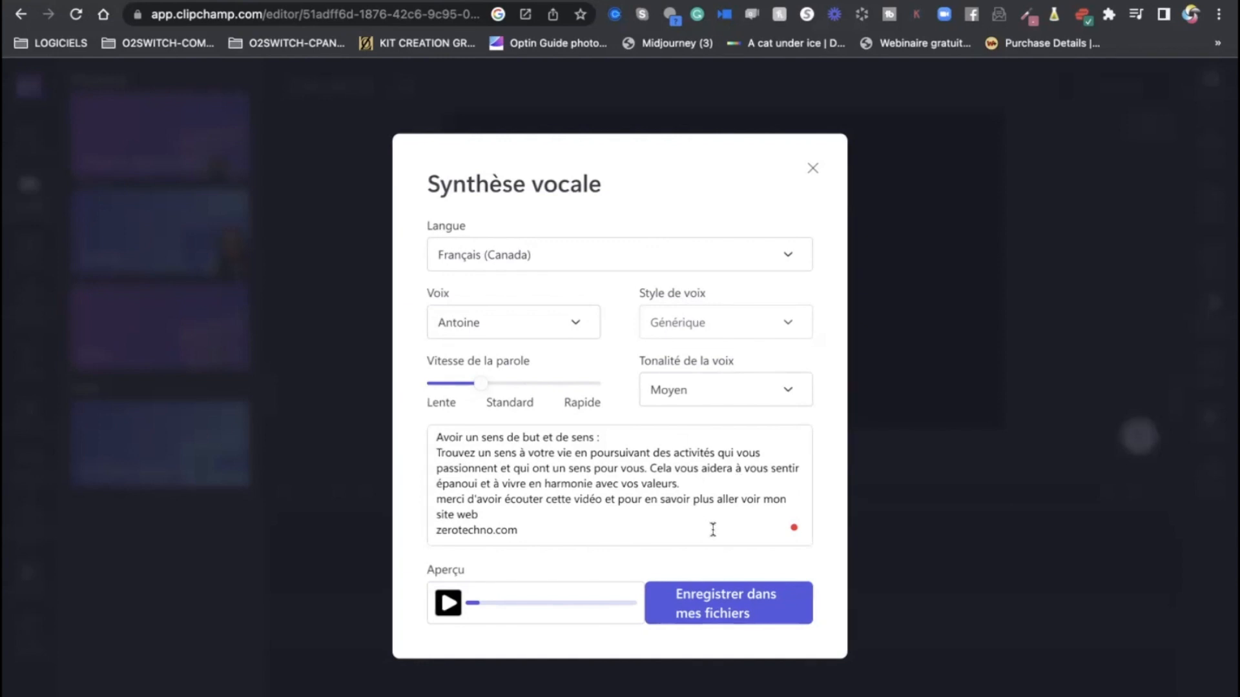
Save the generated speech to the project files and place it at the start of the timeline.
click(733, 605)
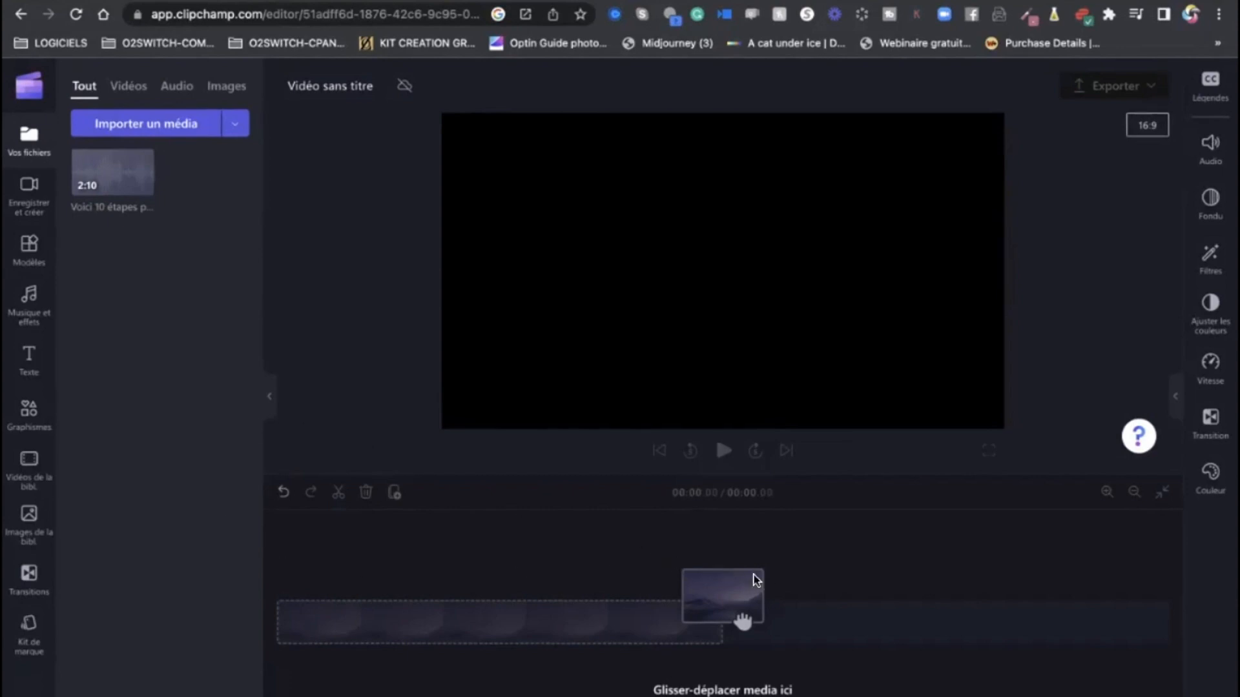
mouse_move(99, 166)
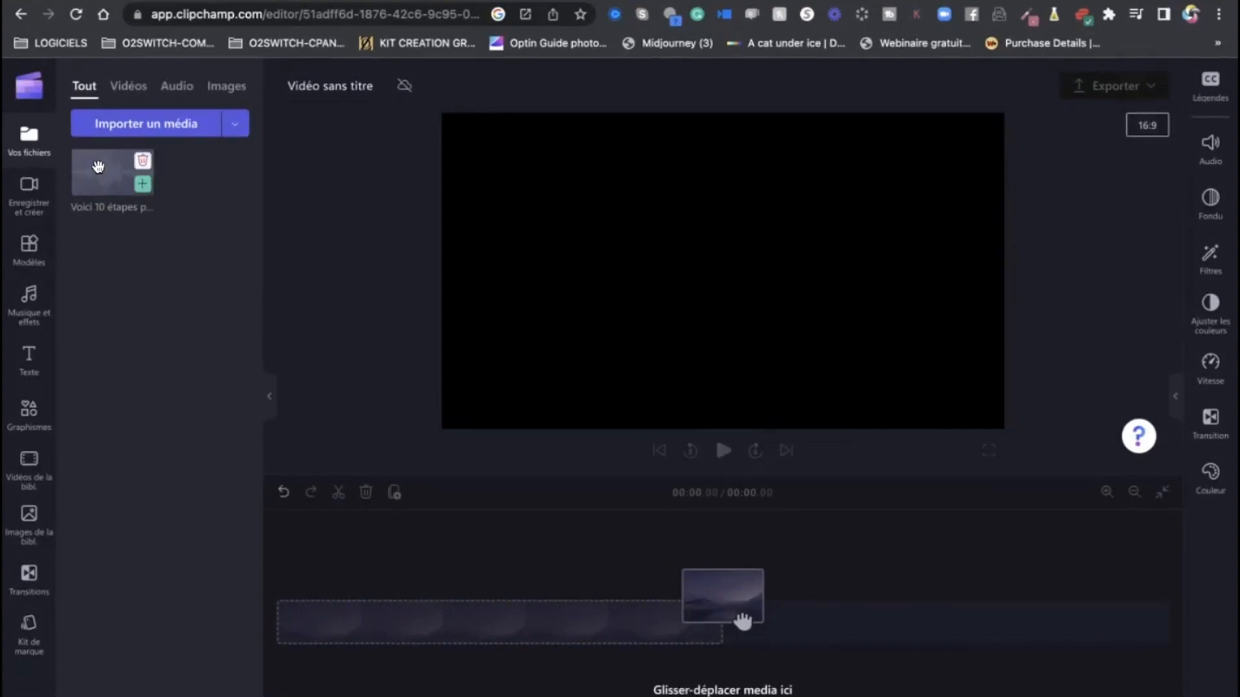
drag(98, 167, 302, 622)
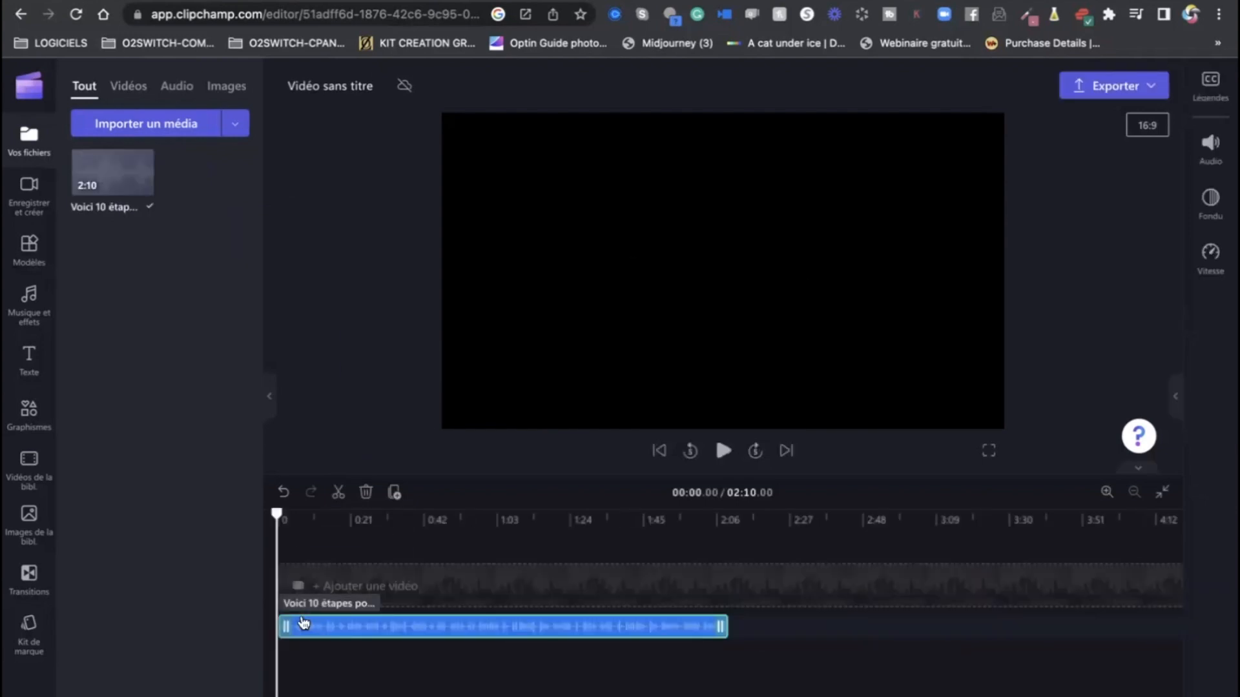
Play the opening seconds of the voice-over and return the playhead to the start of the timeline.
click(722, 451)
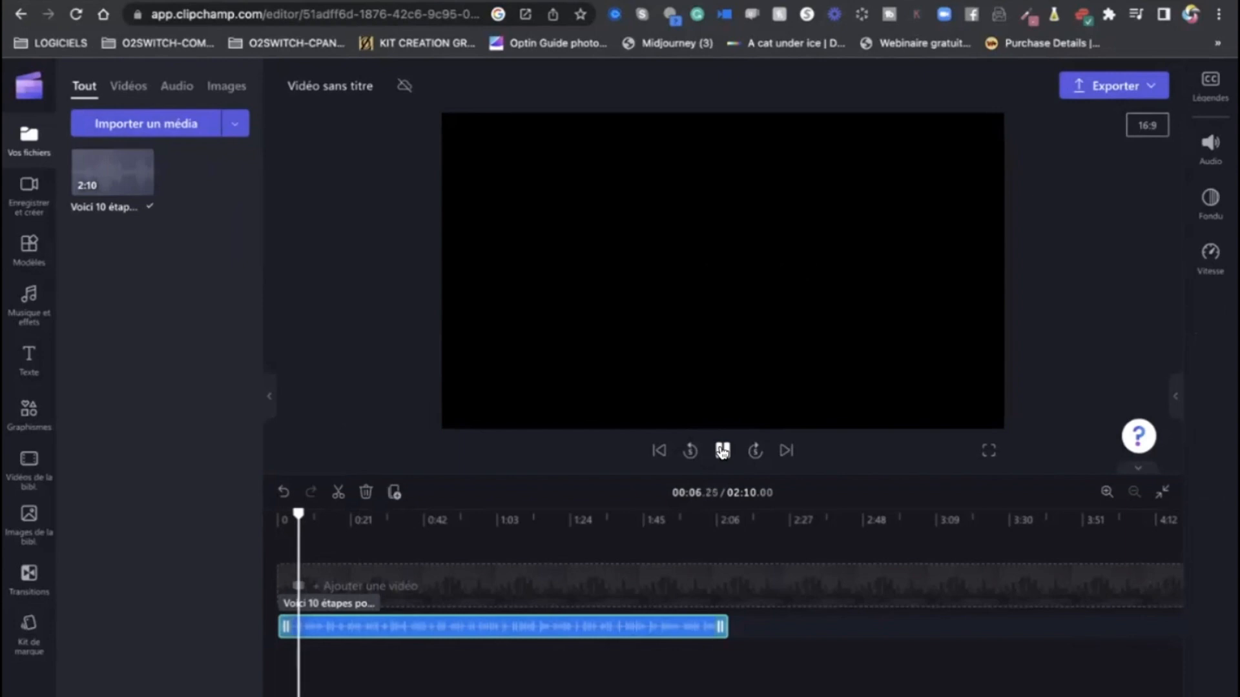
click(723, 453)
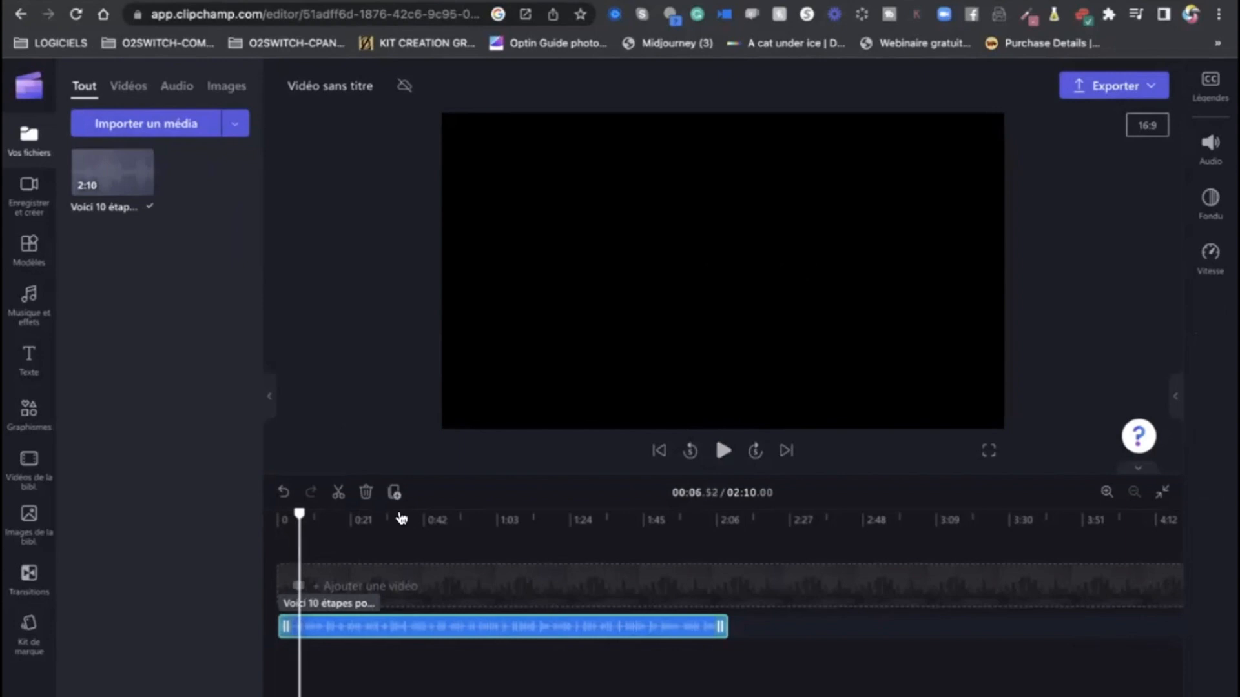
drag(300, 514, 277, 514)
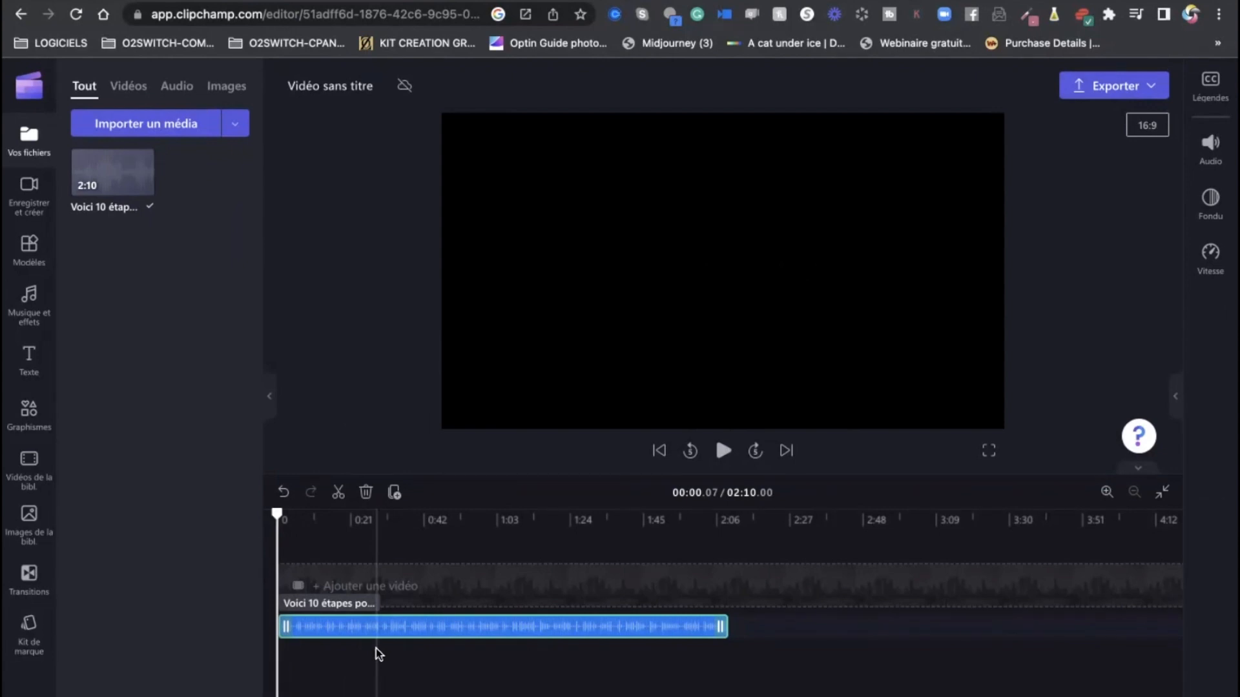
Rename the untitled video as "10 ETAPES POUR VOVRE EN HARMONIE".
click(352, 93)
text(1)
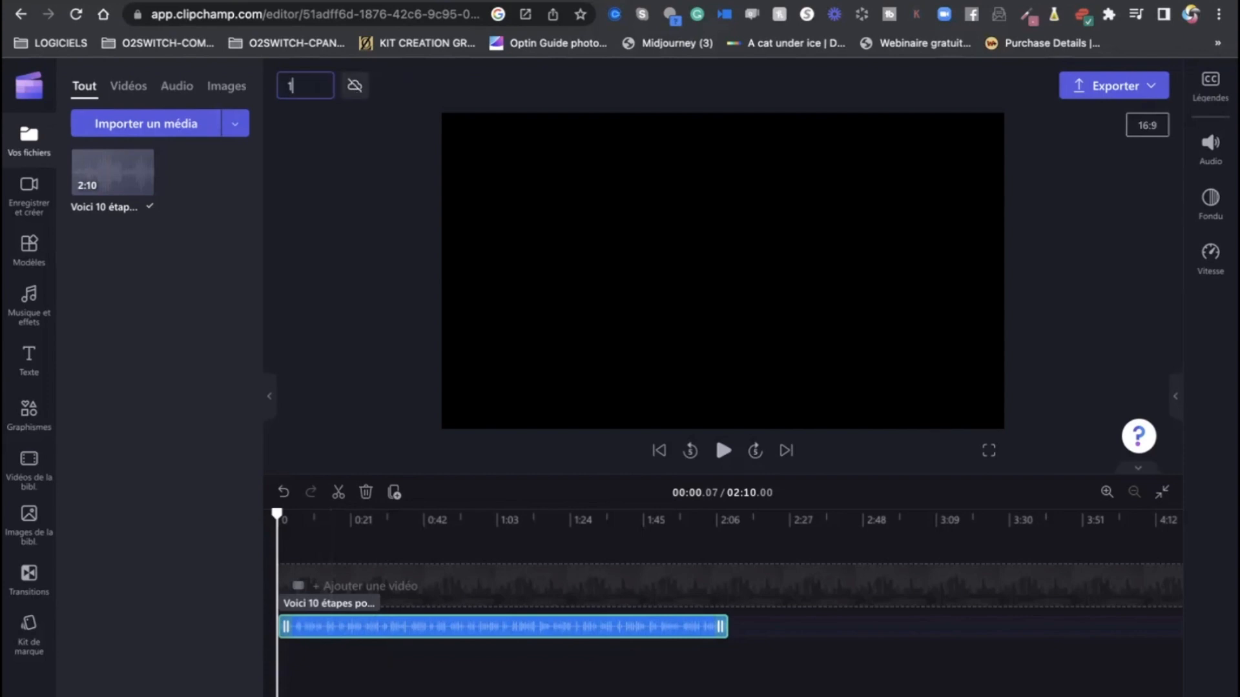
text(0 ET)
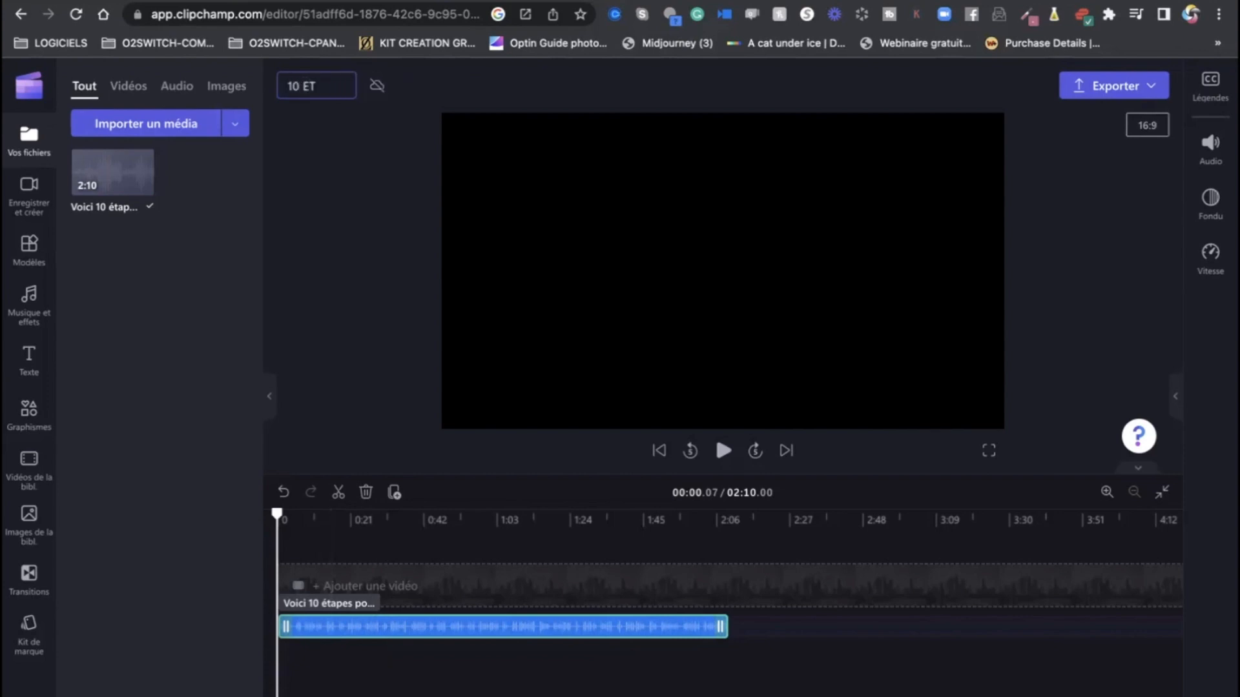
text(APES)
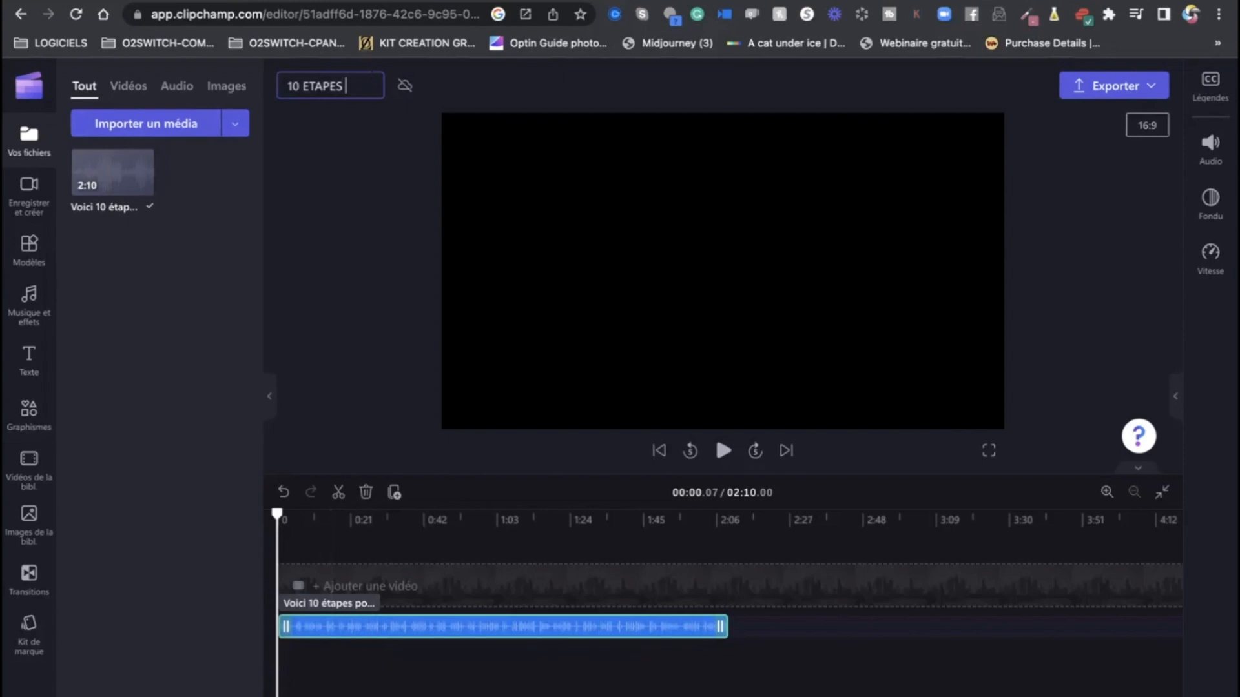
text( POUR VOVRE)
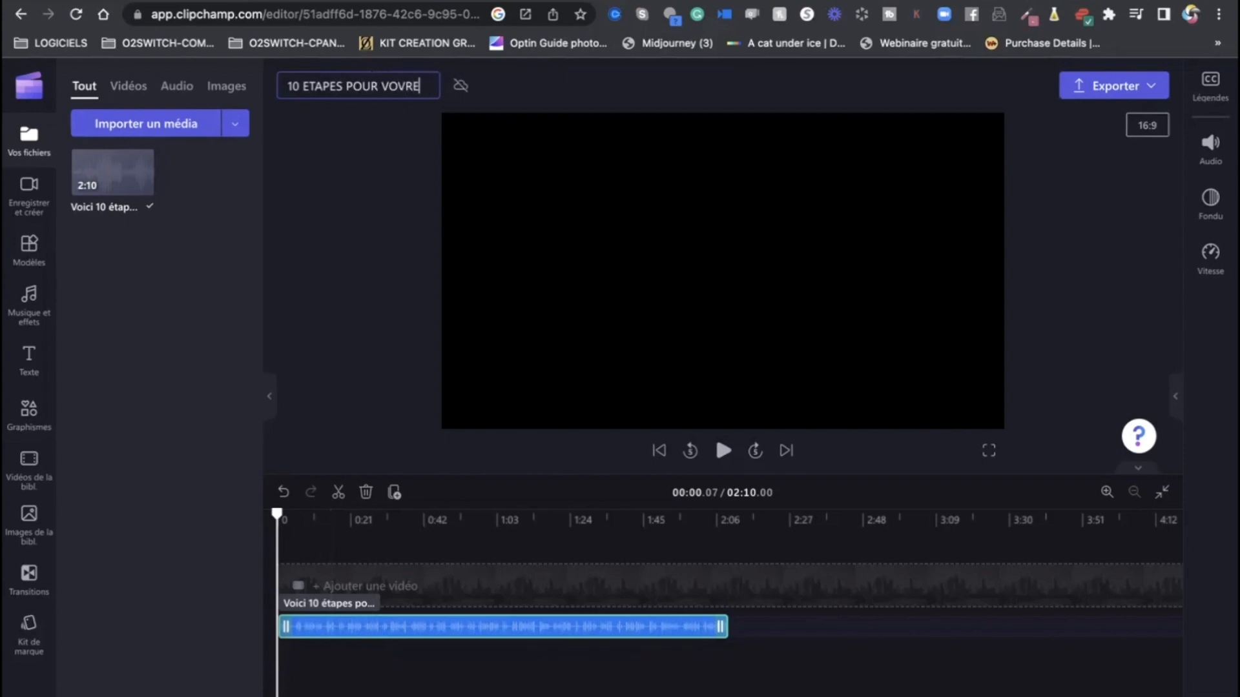
text( EN HARMO)
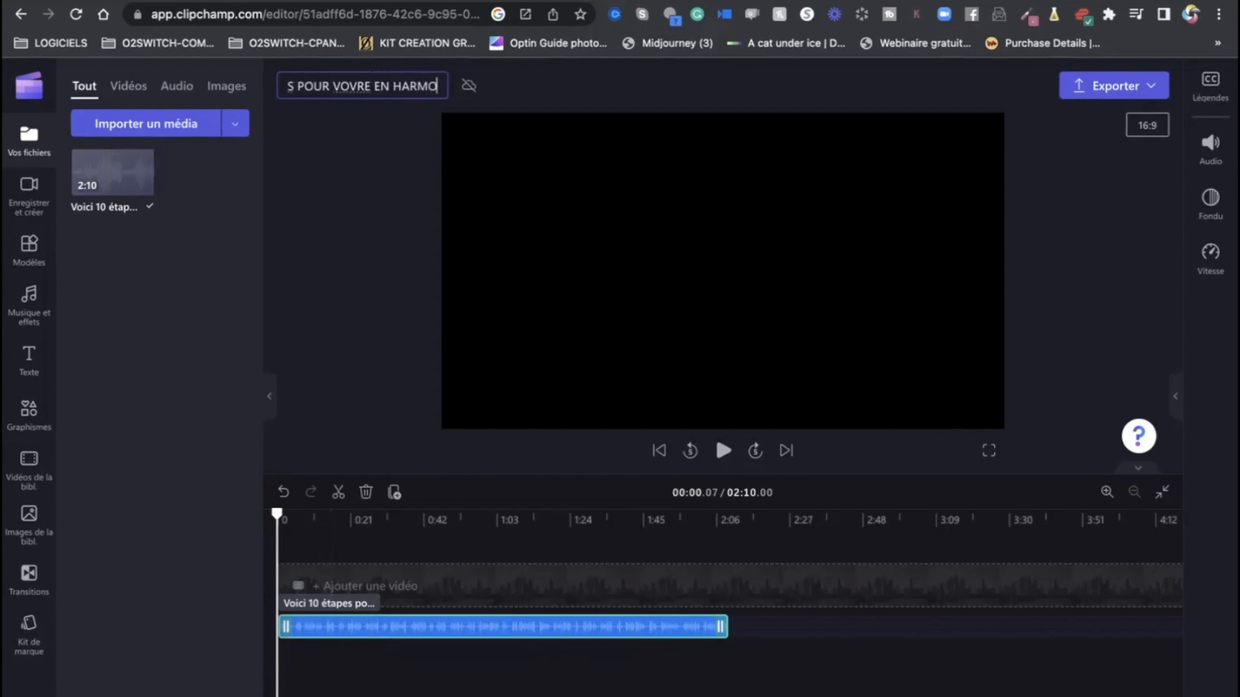
text(NIE)
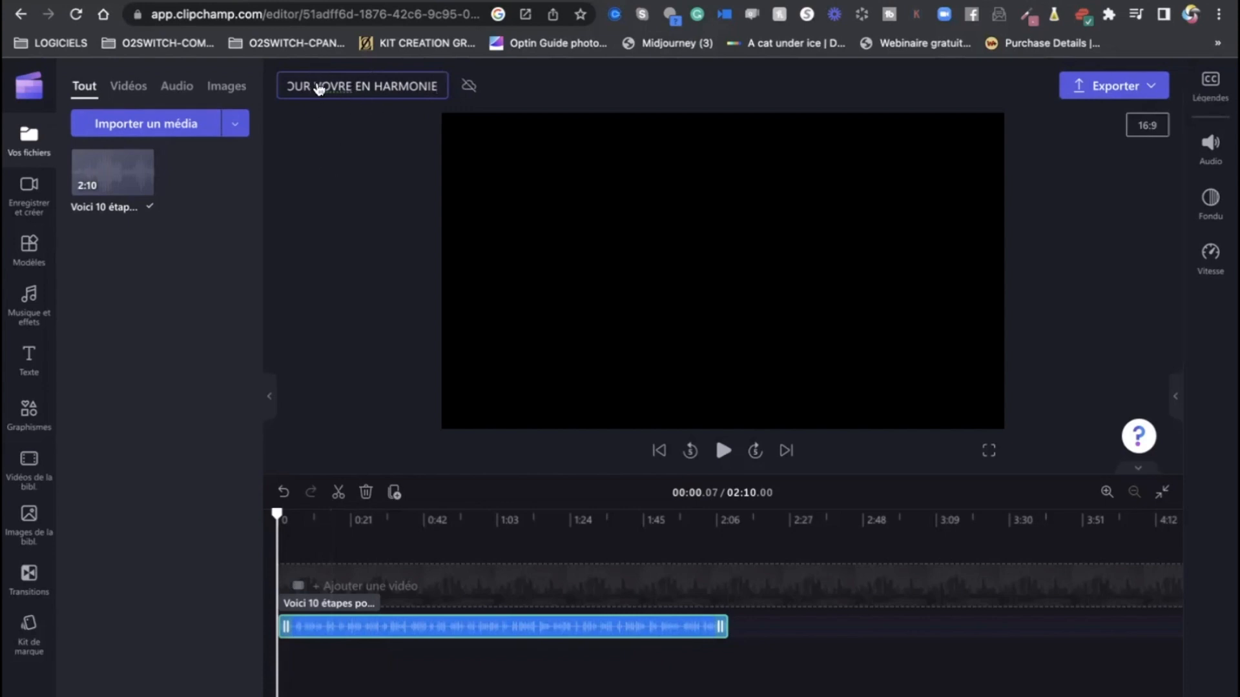
click(176, 250)
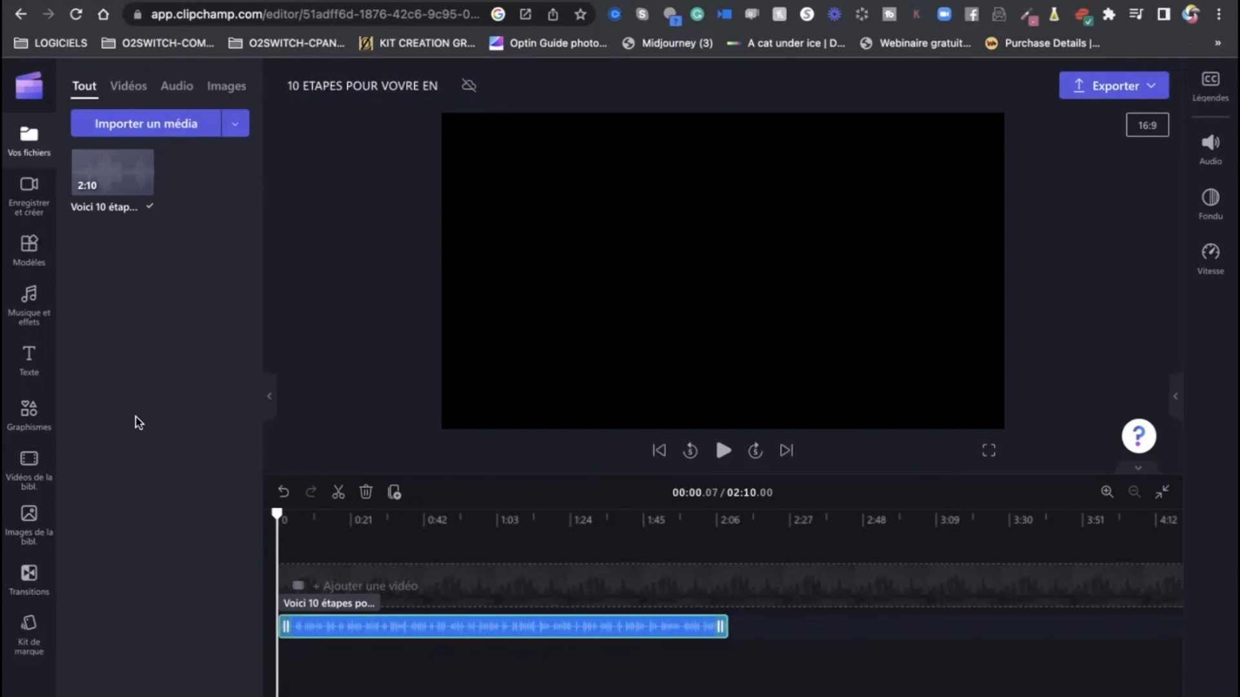
Add the foggy tropical jungle clip from the stock category Documentaire sur la nature at the start of the video track.
click(29, 460)
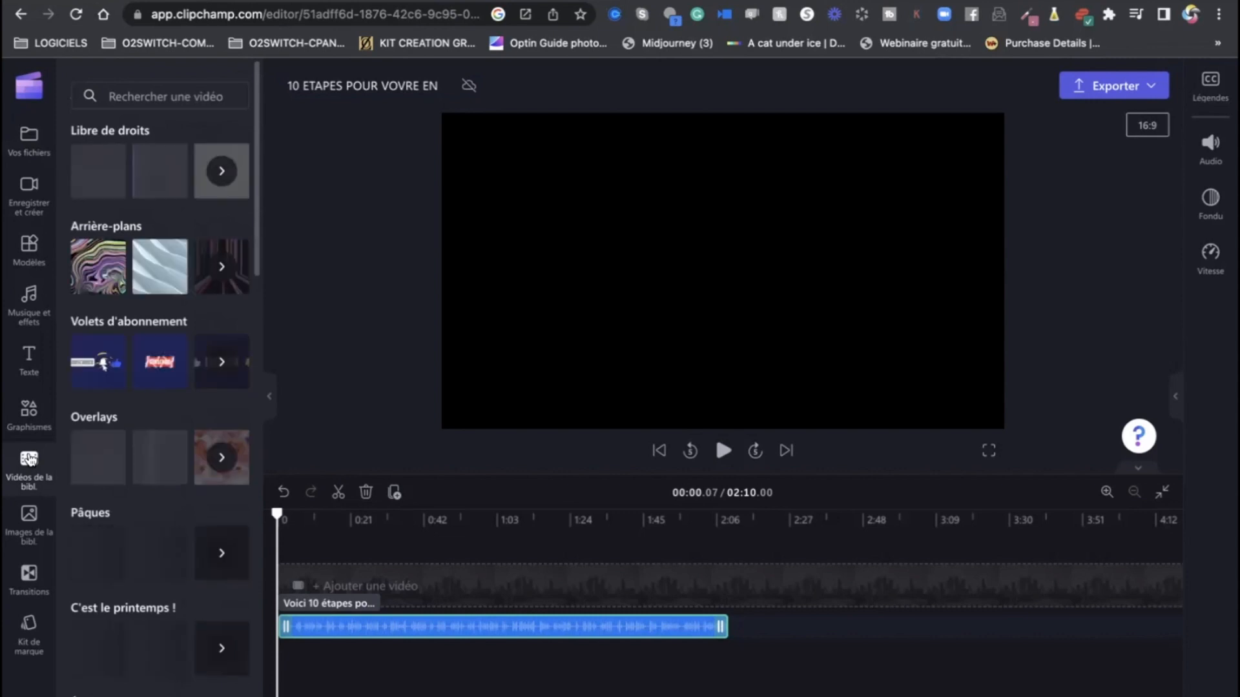
scroll(149, 569, down, 5)
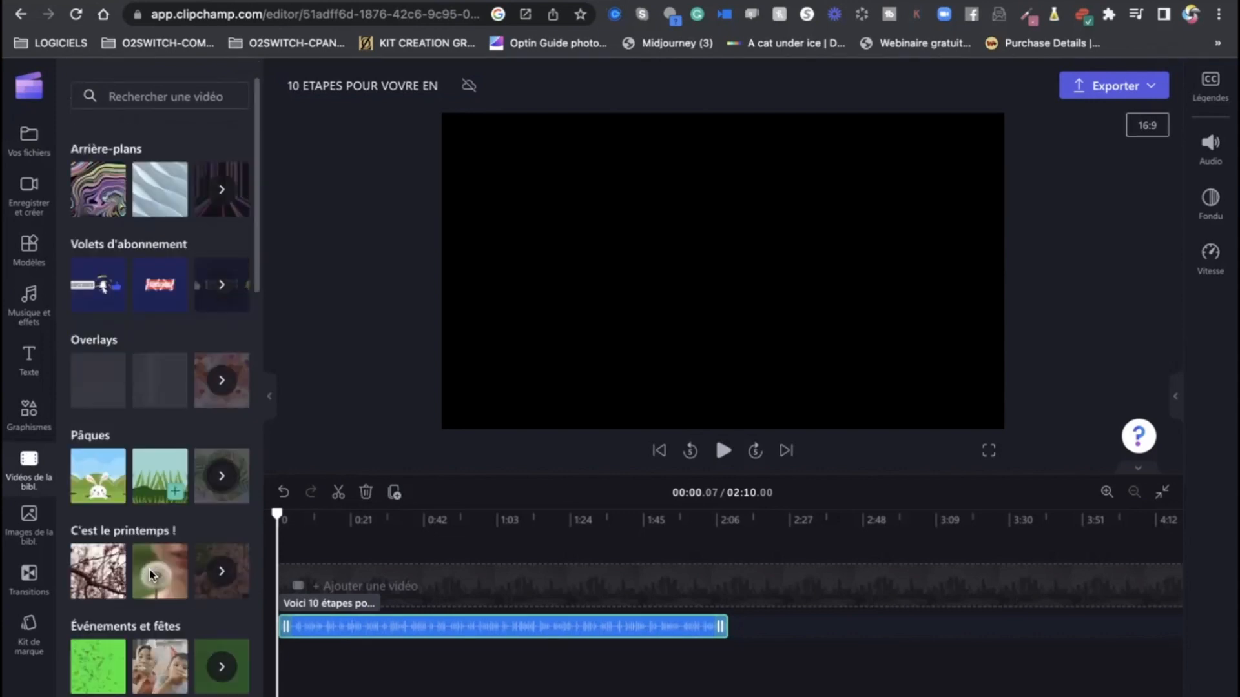
scroll(149, 567, down, 5)
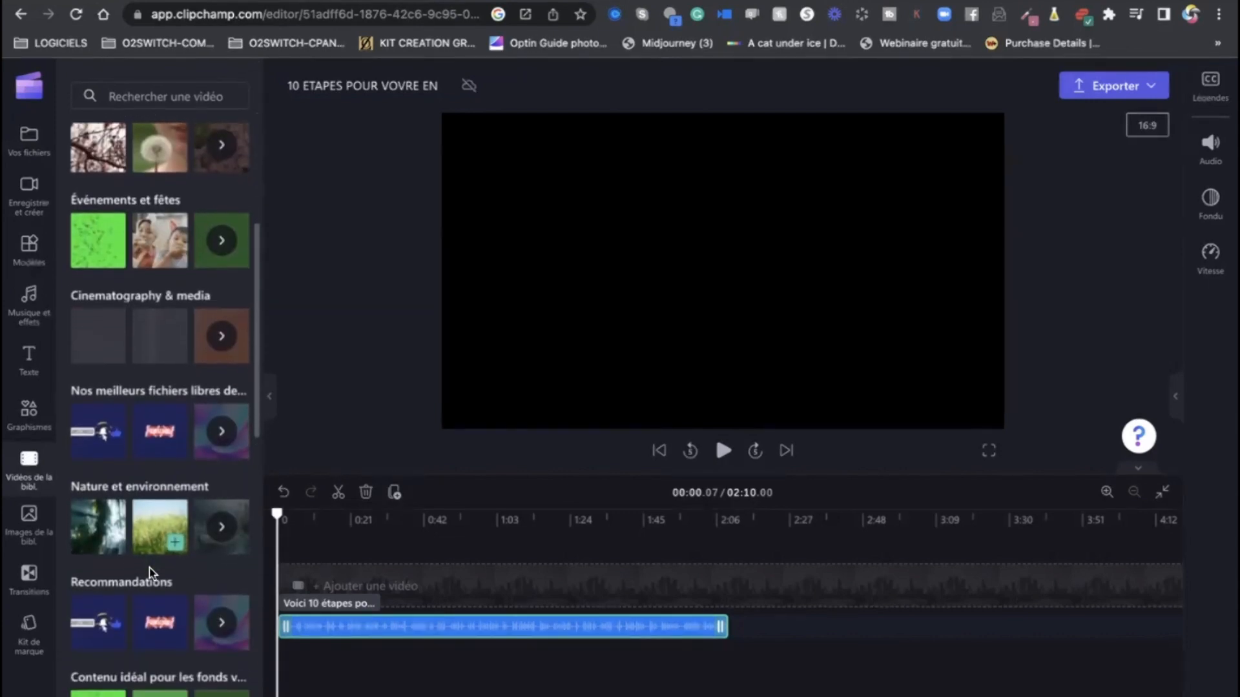
scroll(148, 568, down, 3)
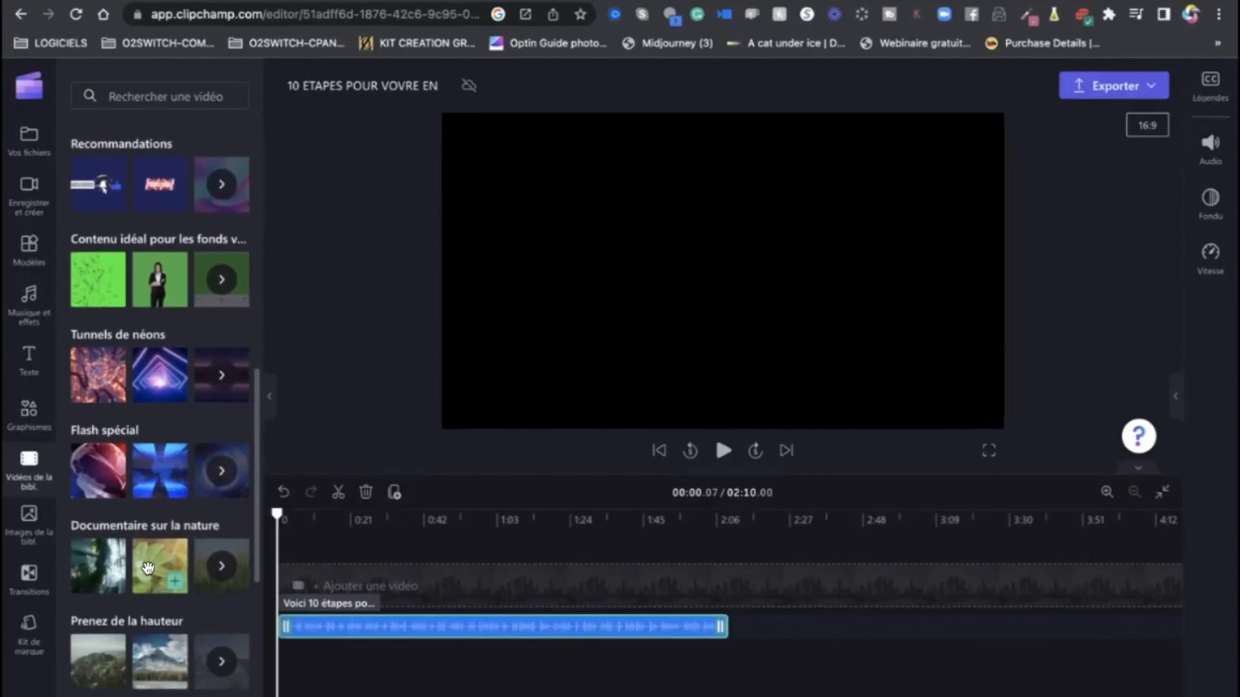
scroll(148, 568, down, 1)
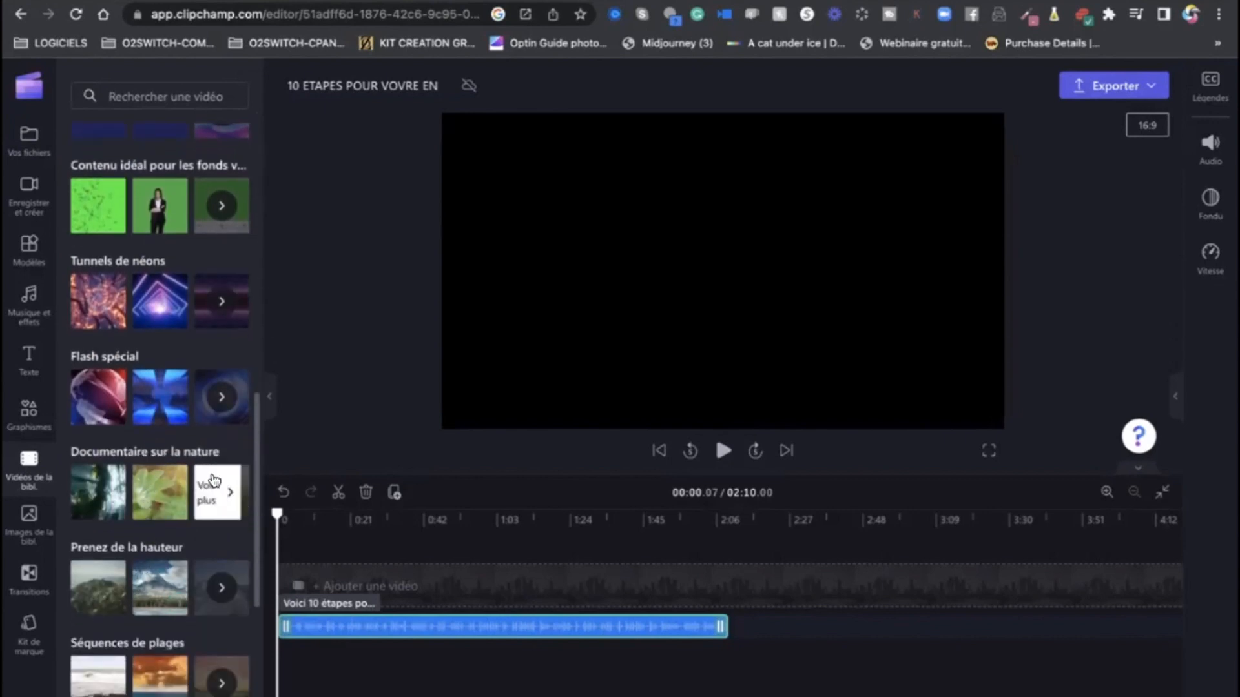
click(226, 494)
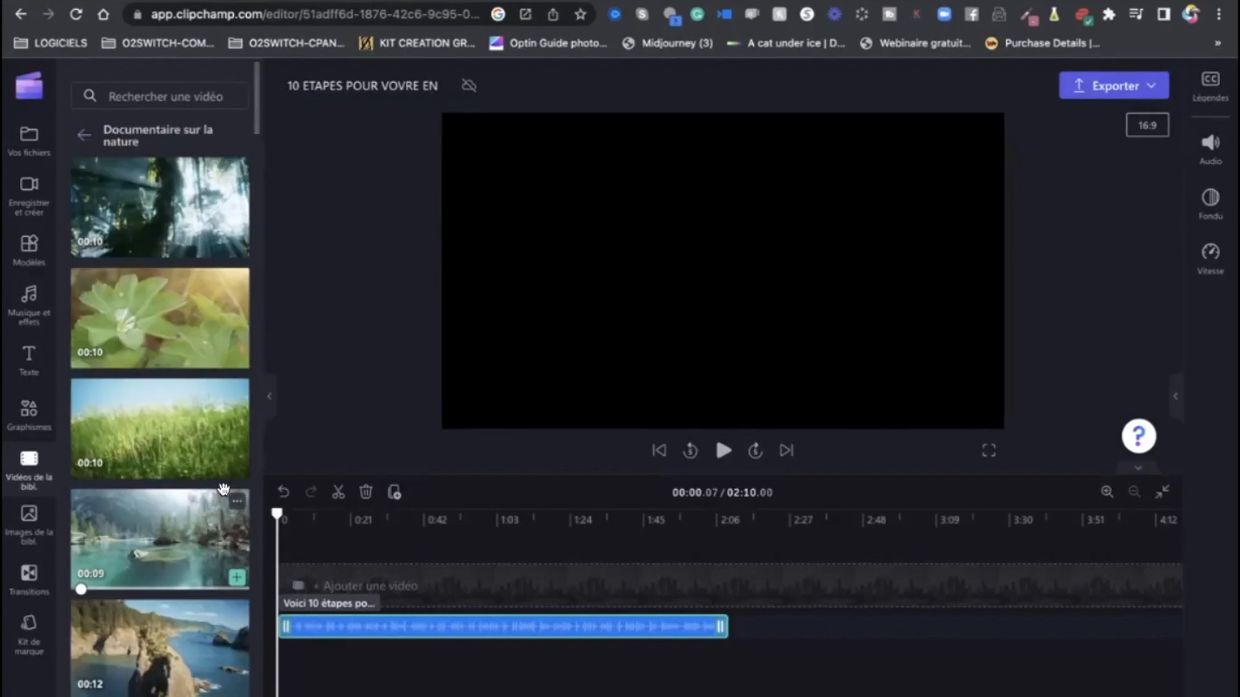
mouse_move(155, 206)
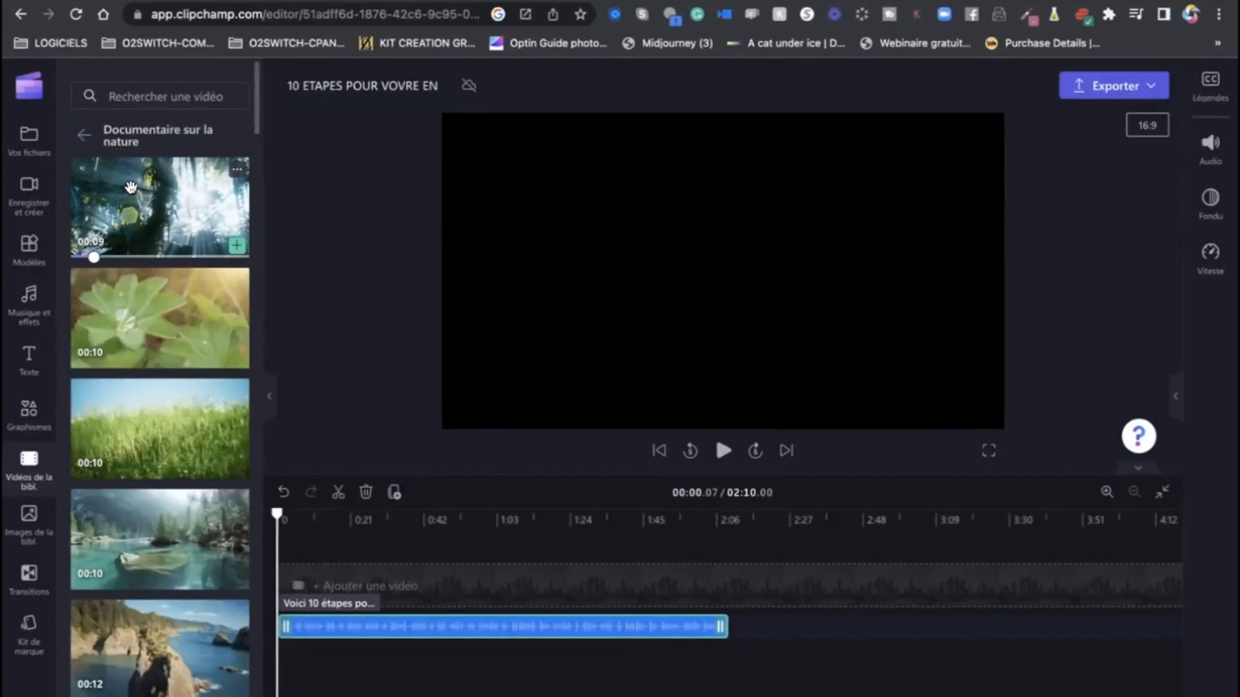
drag(181, 210, 290, 563)
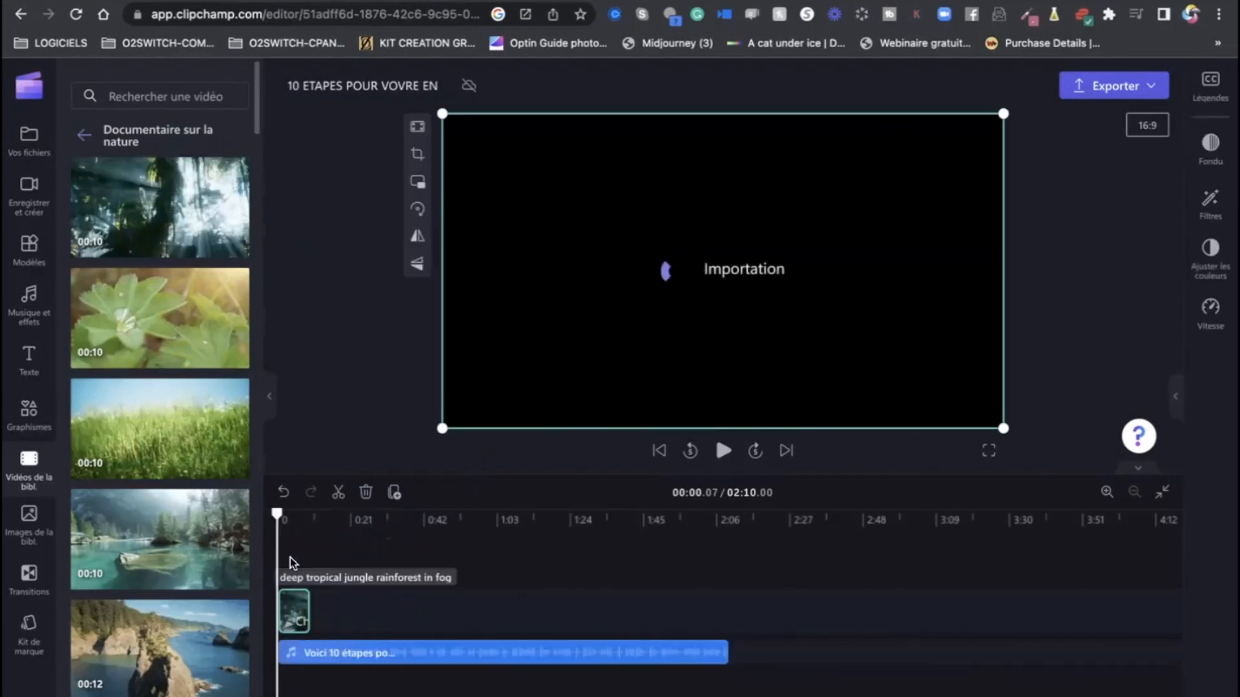
Append the aerial lake, ocean sunset and Azure Window rock arch stock clips after the jungle clip on the video track.
scroll(187, 413, down, 4)
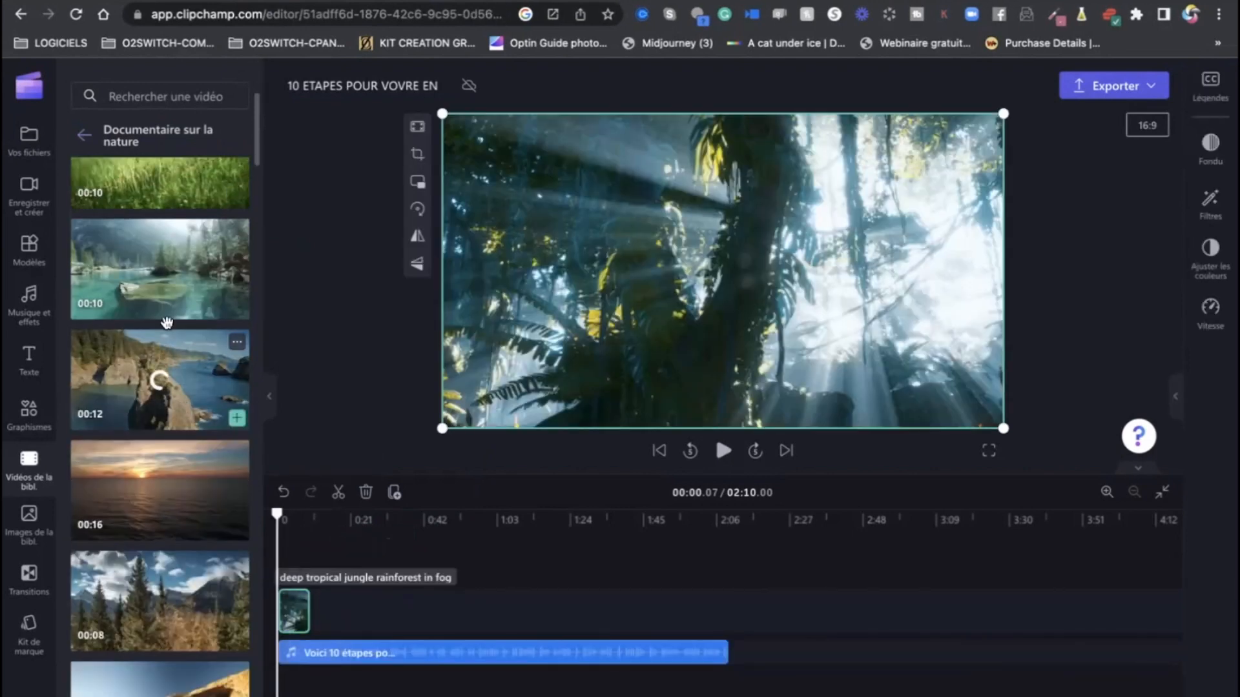
drag(151, 269, 353, 614)
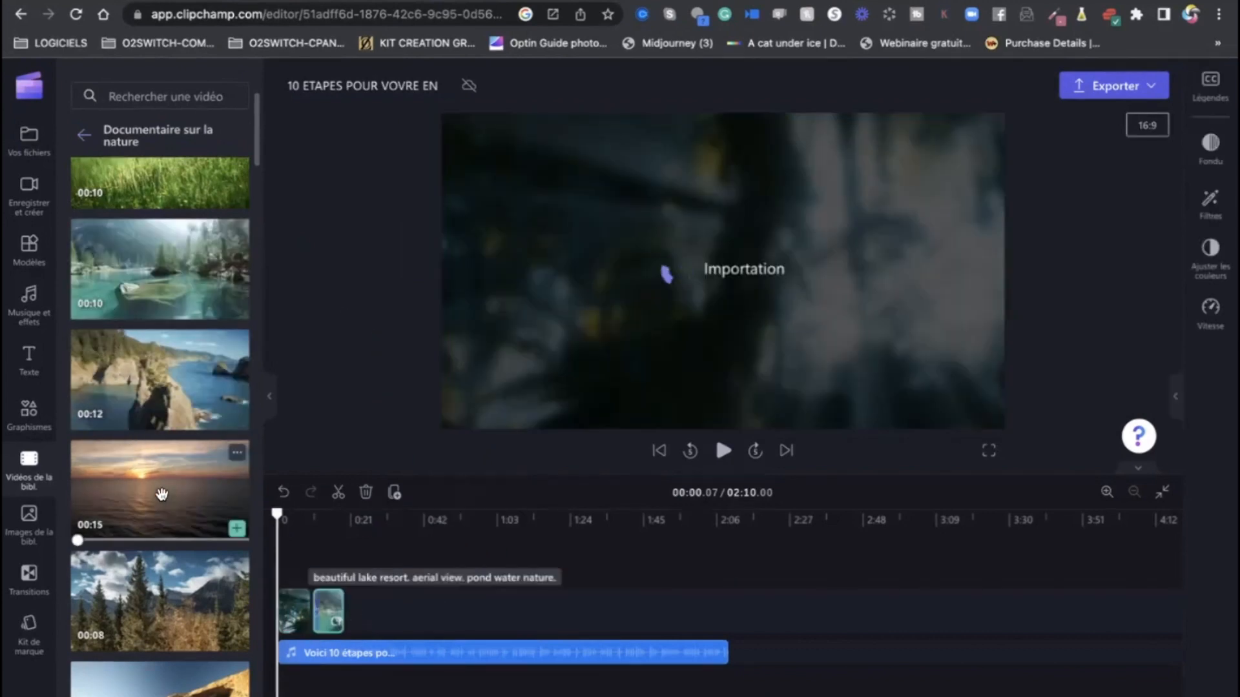
scroll(157, 501, down, 2)
drag(142, 445, 381, 630)
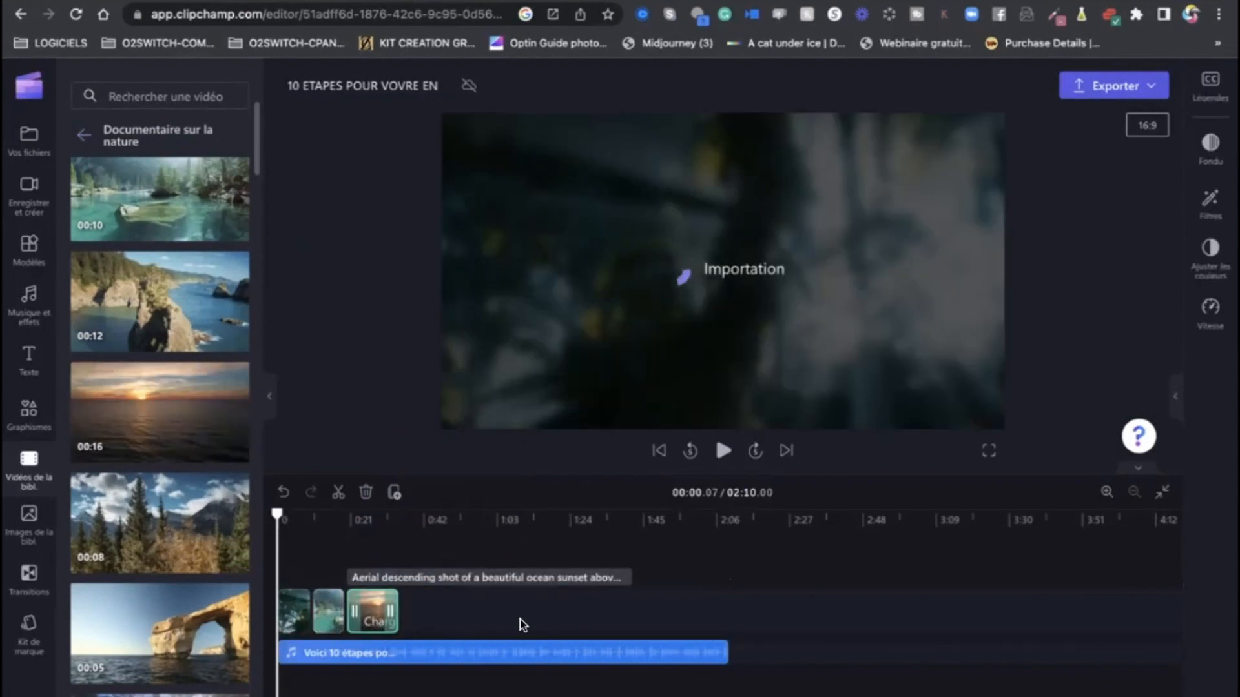
drag(216, 620, 463, 599)
Append the rushing waterfall and Athabasca River mountain stock clips after the rock arch clip on the video track.
scroll(103, 600, down, 5)
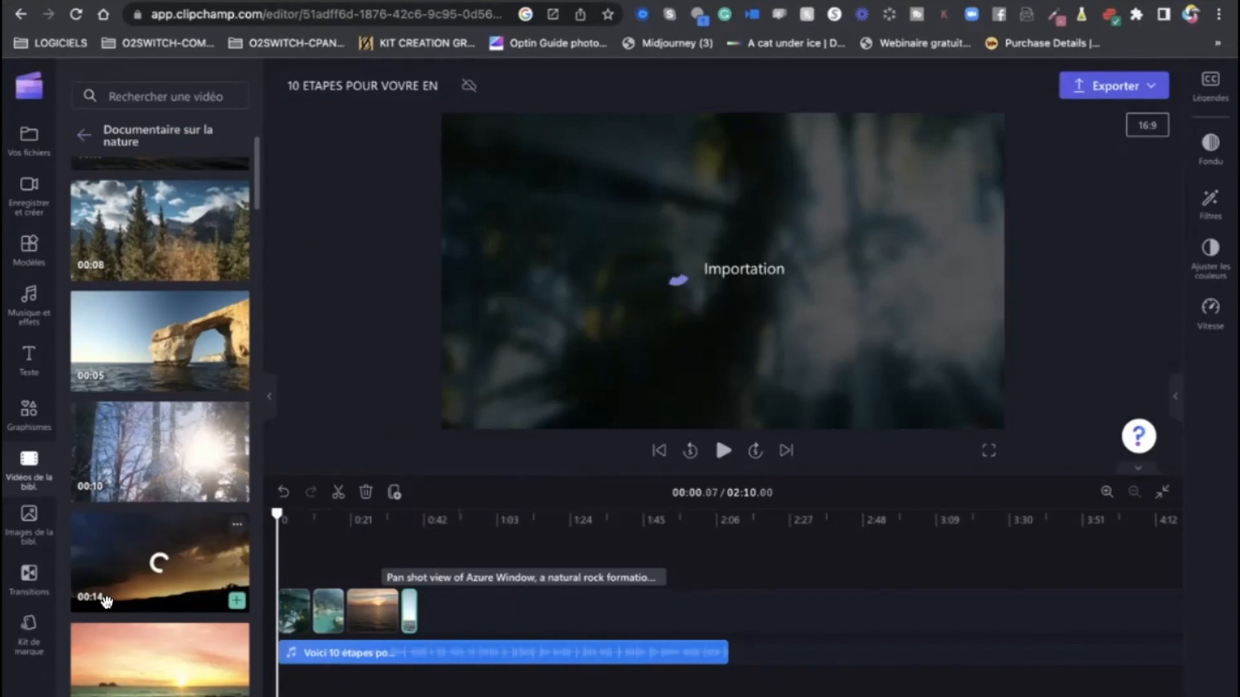
scroll(106, 601, down, 6)
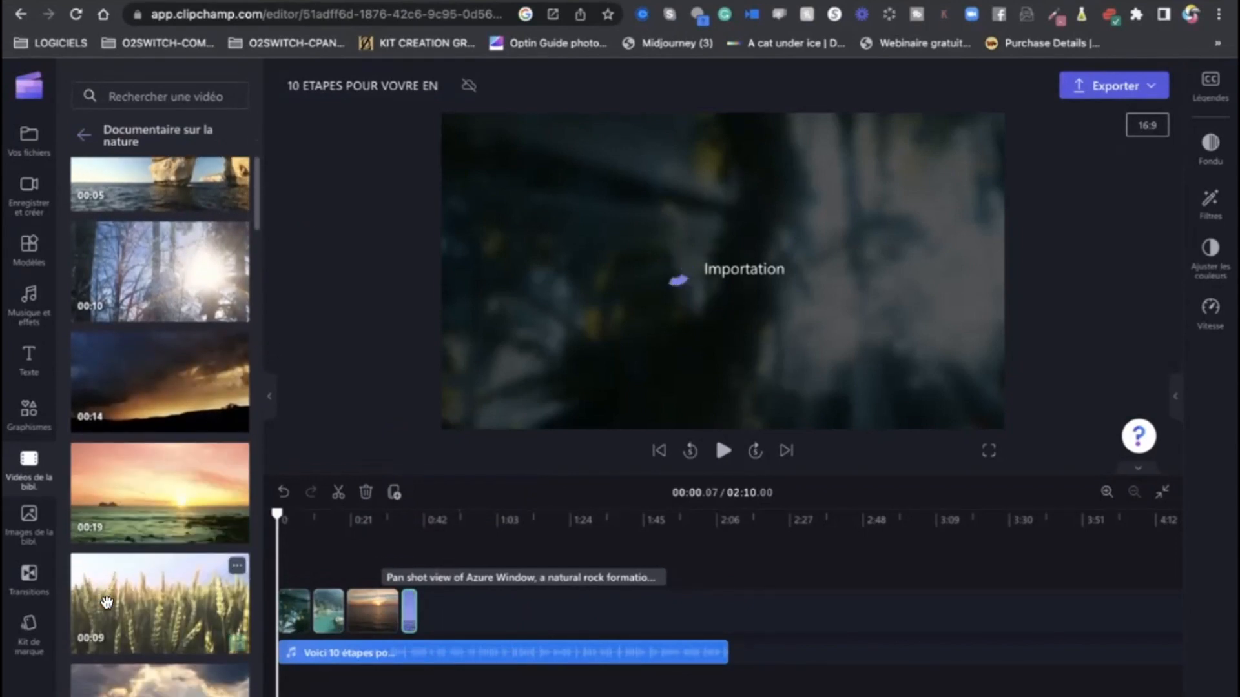
scroll(108, 605, down, 5)
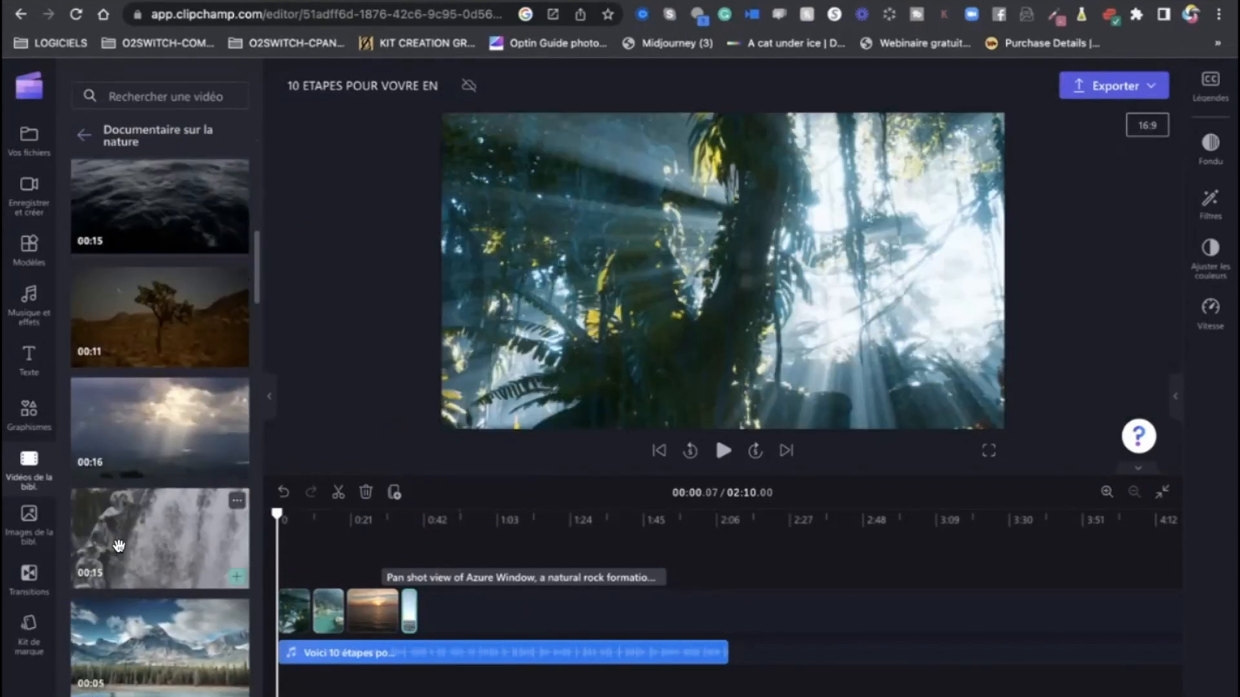
drag(120, 545, 434, 614)
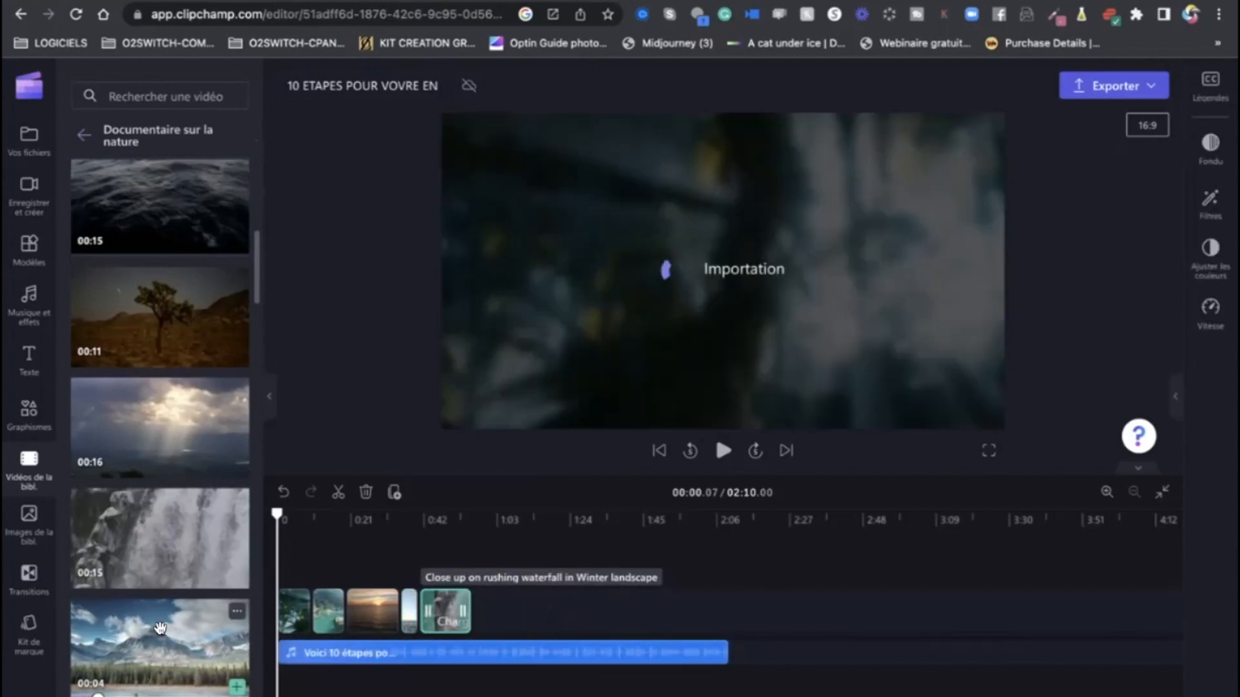
drag(162, 646, 511, 600)
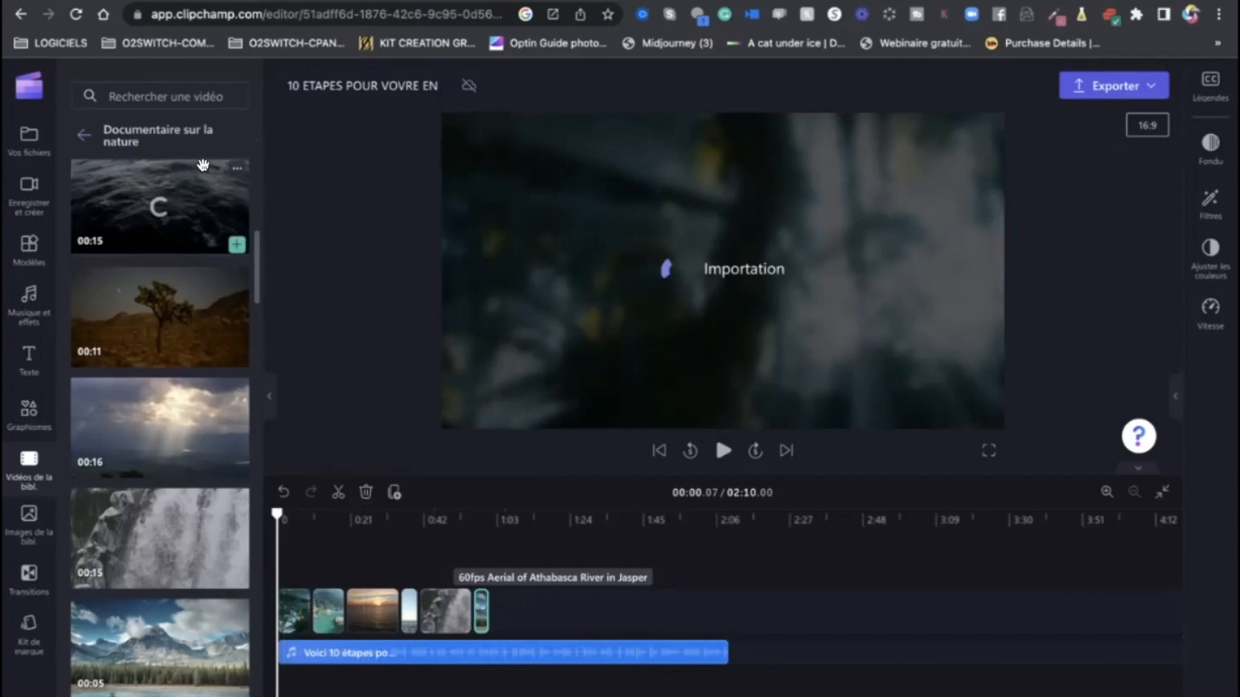
Search the stock video library for MEDITATION.
click(145, 93)
text(ME)
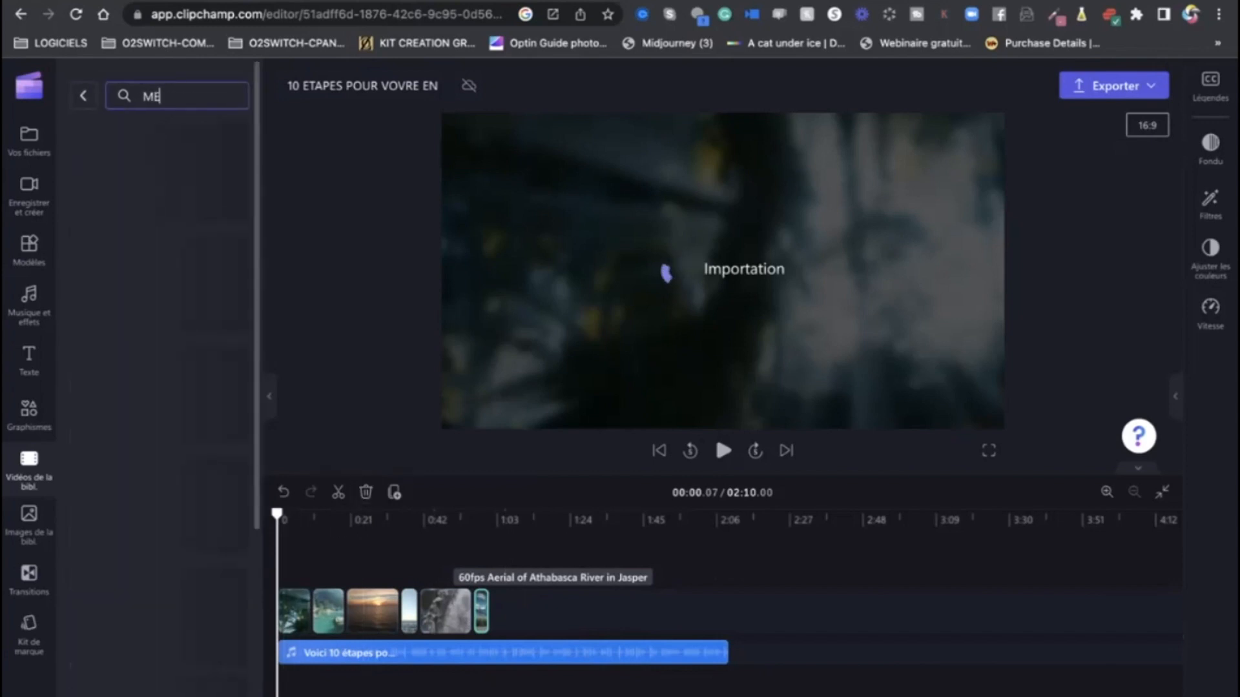
text(DITATION)
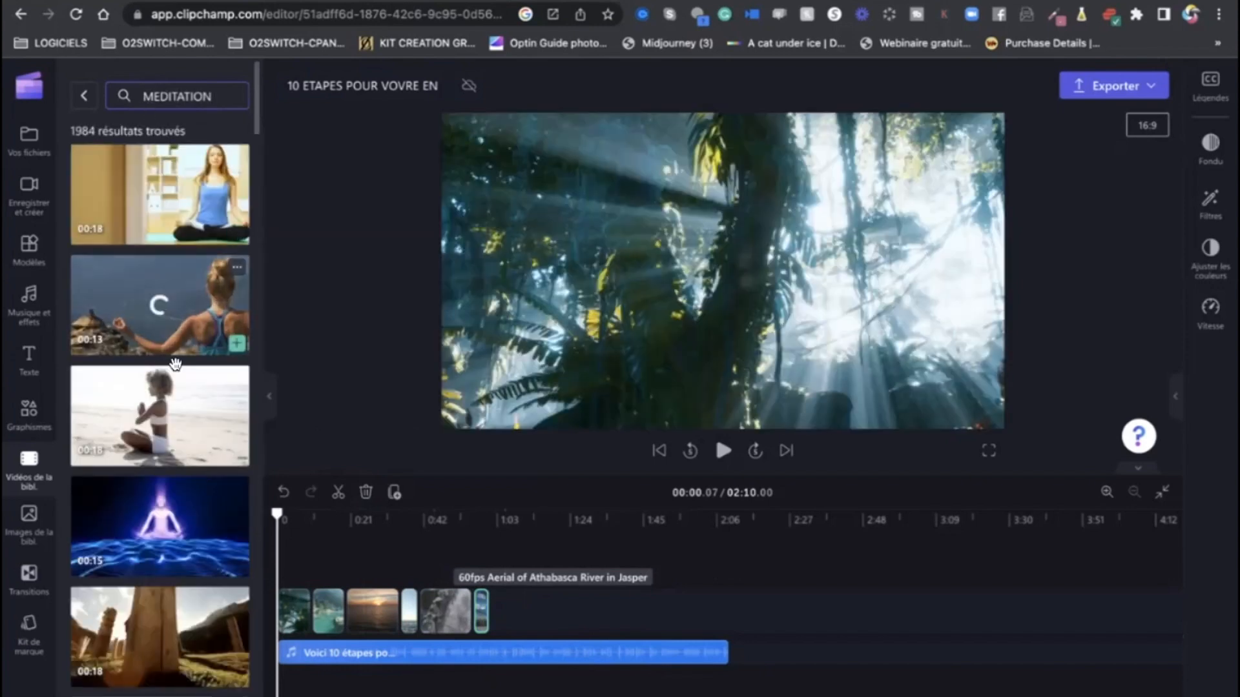
Append the Zen Meditation On Mountain Peak and man walking spiritual ceremony stock clips after the Athabasca River clip.
drag(162, 336, 545, 621)
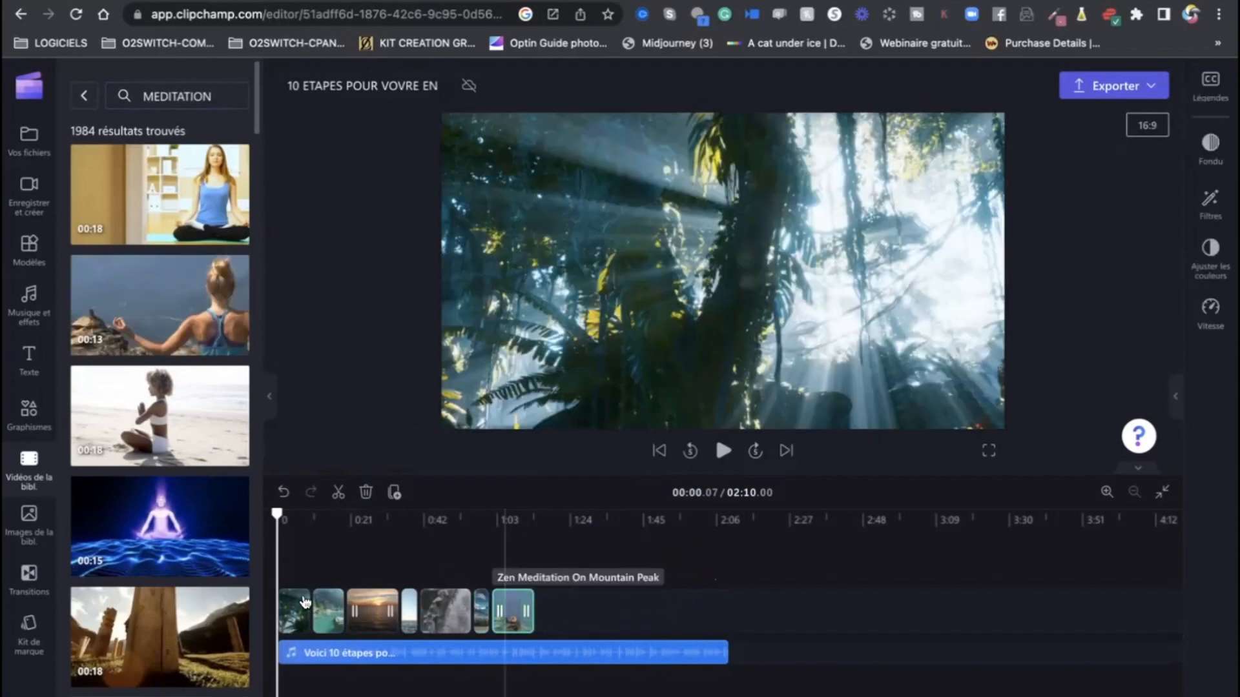
scroll(193, 645, down, 10)
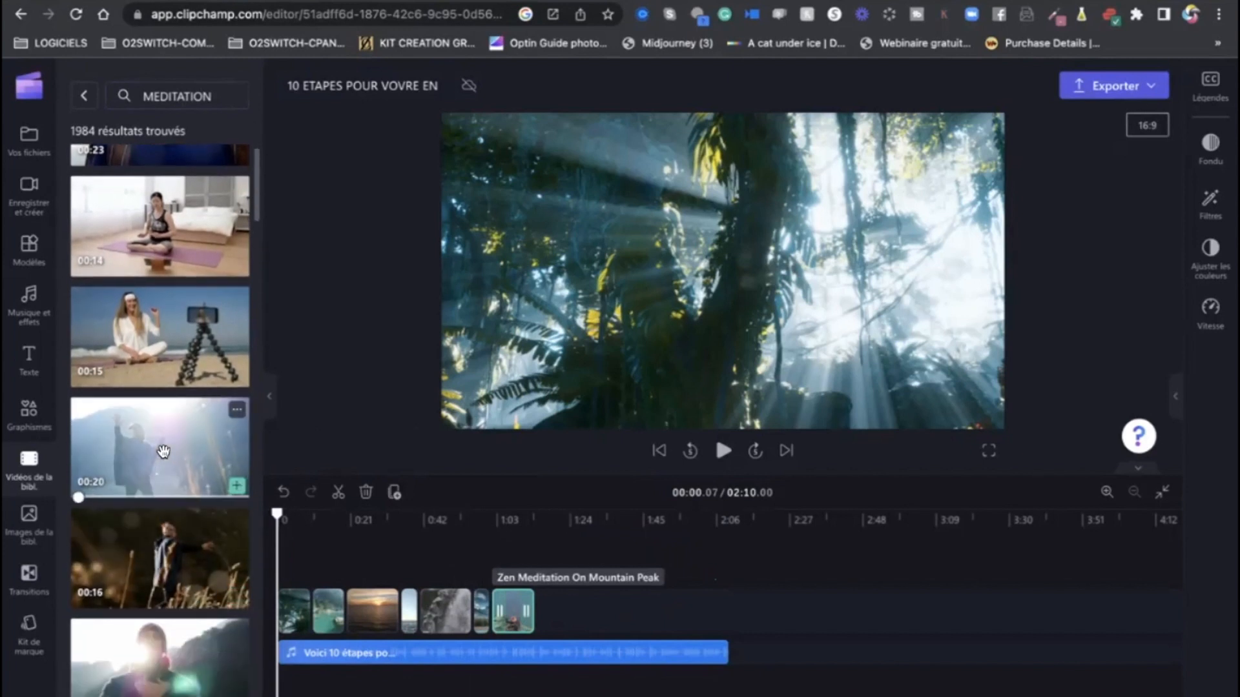
drag(162, 452, 587, 588)
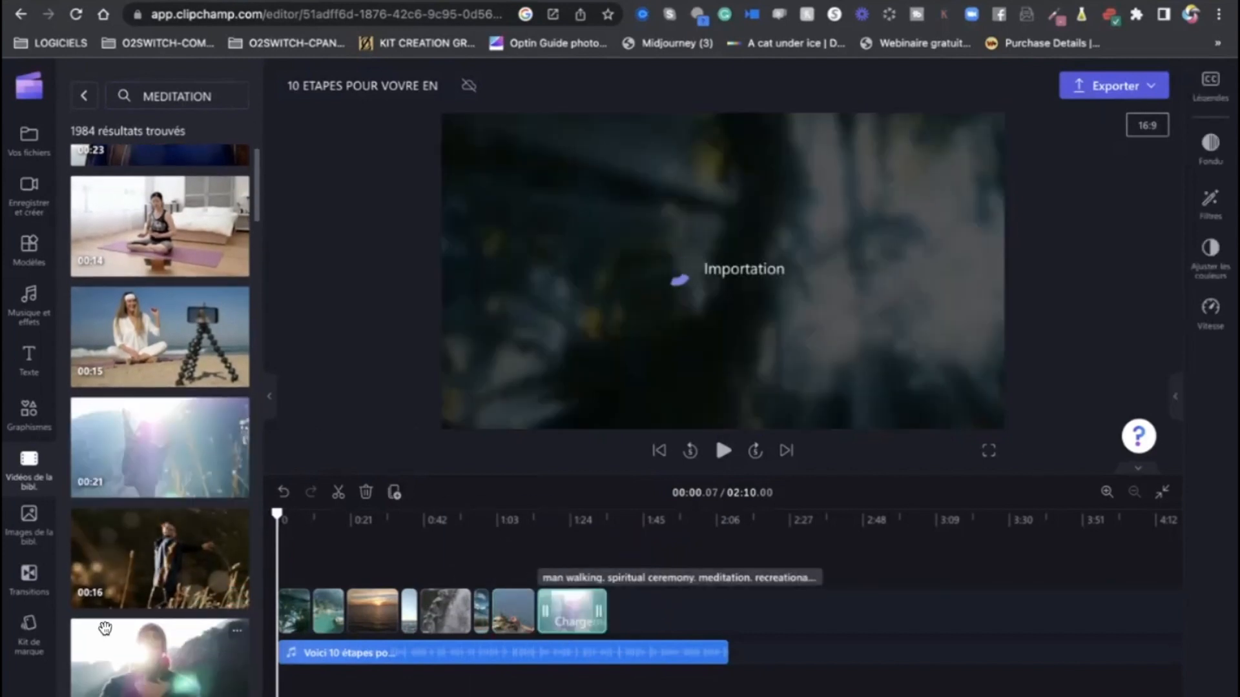
Add the man doing meditation ceremony outdoors and sunset yoga meditation stock clips in sequence on a second video track.
scroll(96, 626, down, 2)
scroll(97, 626, down, 2)
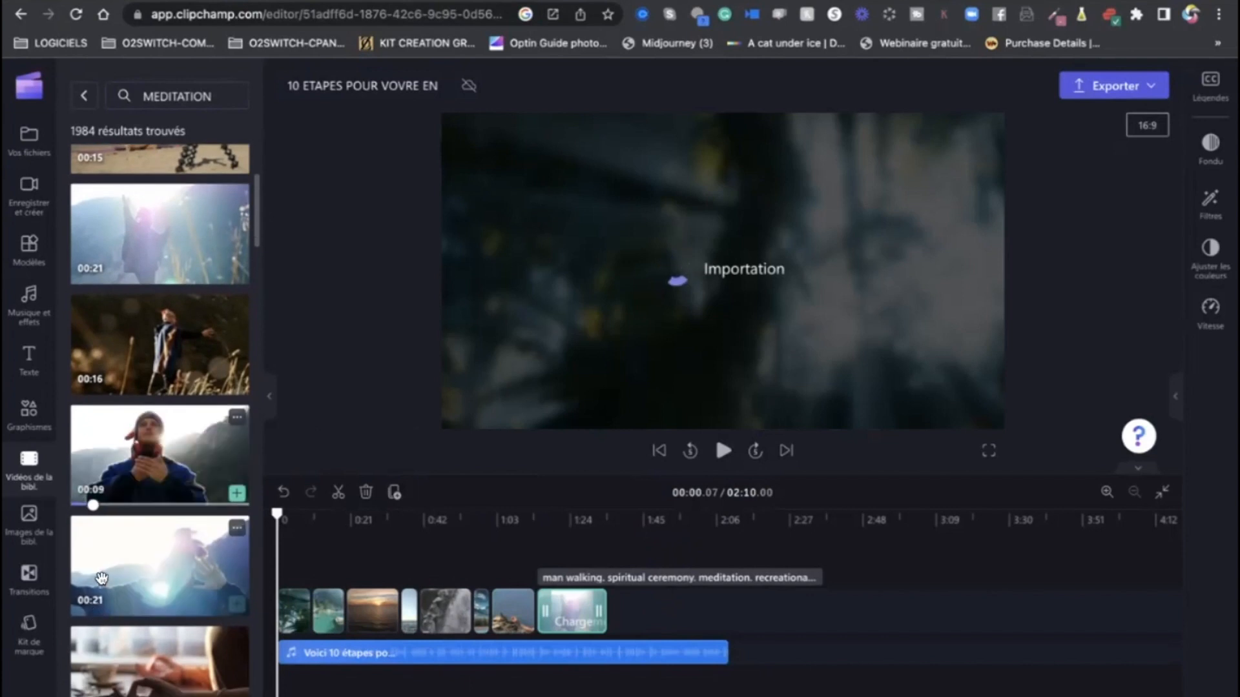
drag(155, 568, 610, 639)
scroll(168, 581, down, 5)
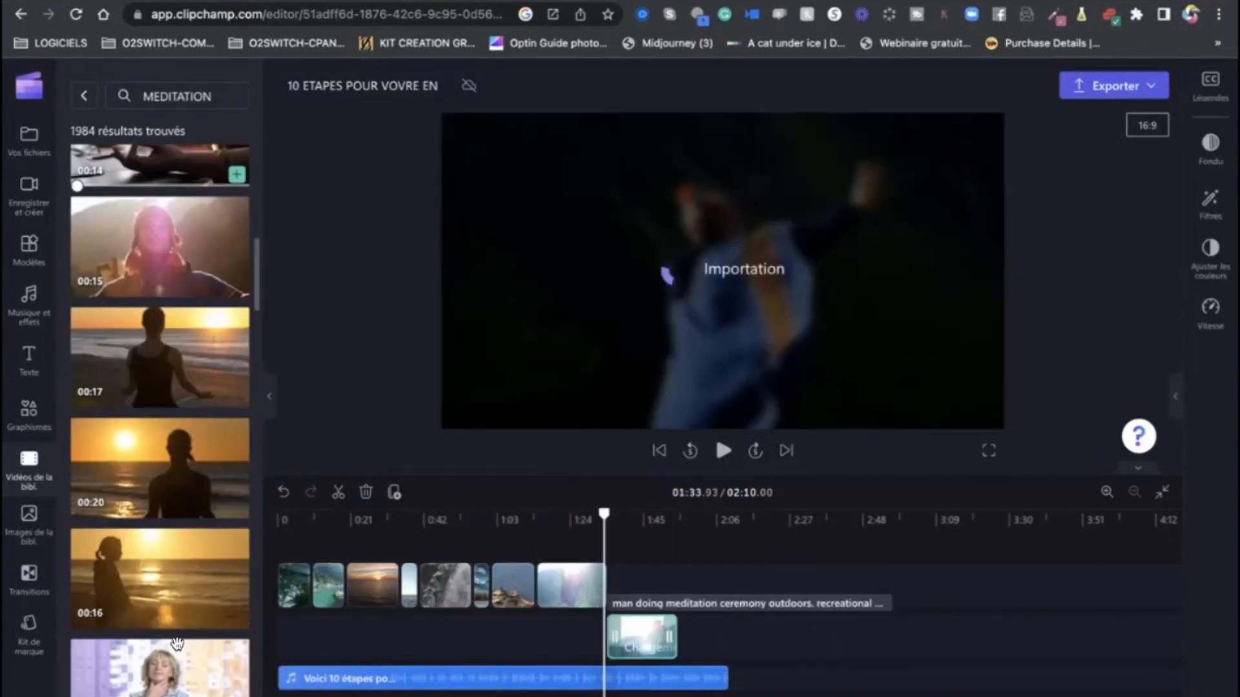
drag(148, 484, 713, 641)
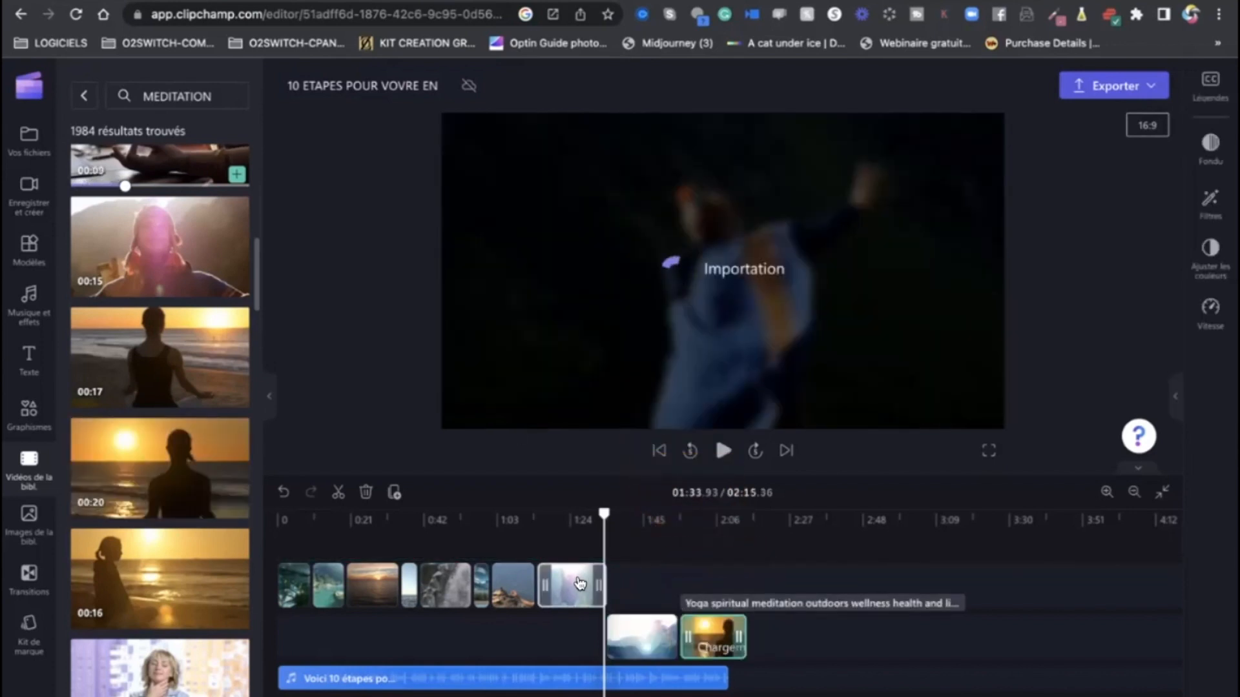
Move the man walking, mountain peak meditation, jungle and aerial lake clips down to the second video track.
drag(579, 583, 581, 628)
drag(532, 584, 515, 636)
drag(293, 589, 297, 628)
click(328, 578)
click(337, 576)
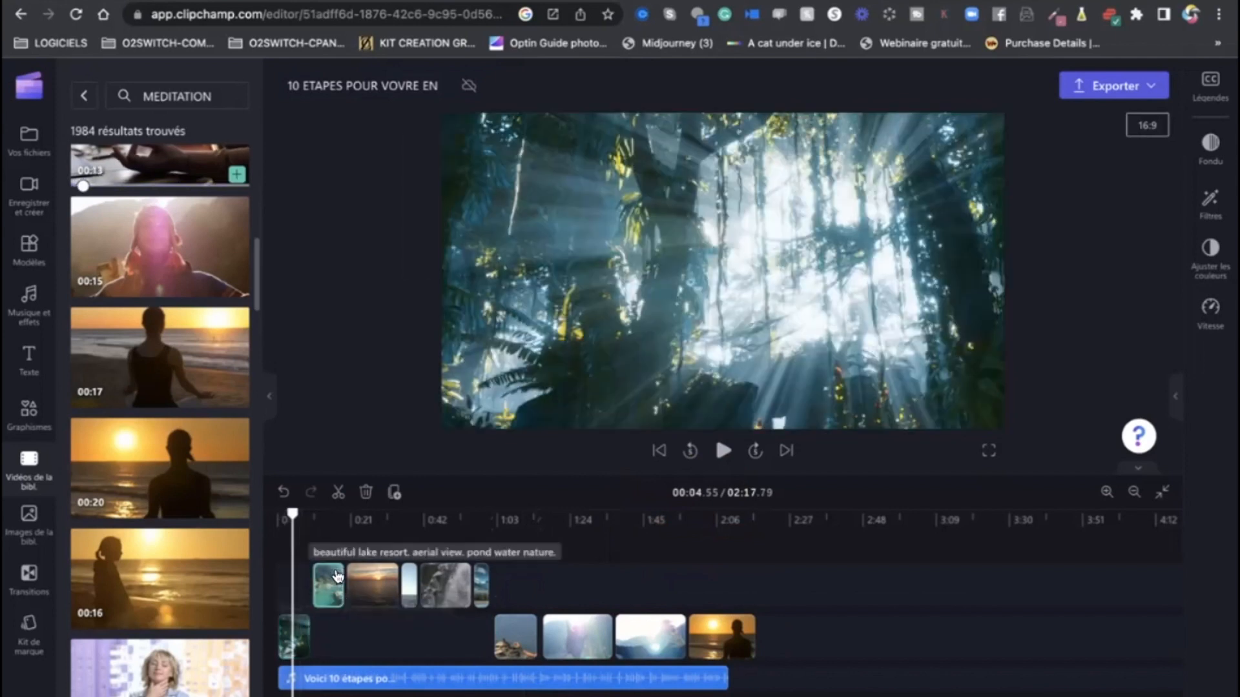
drag(337, 576, 334, 623)
Move the ocean sunset, rock arch, waterfall and Athabasca River clips down to the track with the other clips.
drag(372, 585, 359, 623)
click(358, 623)
drag(409, 584, 409, 636)
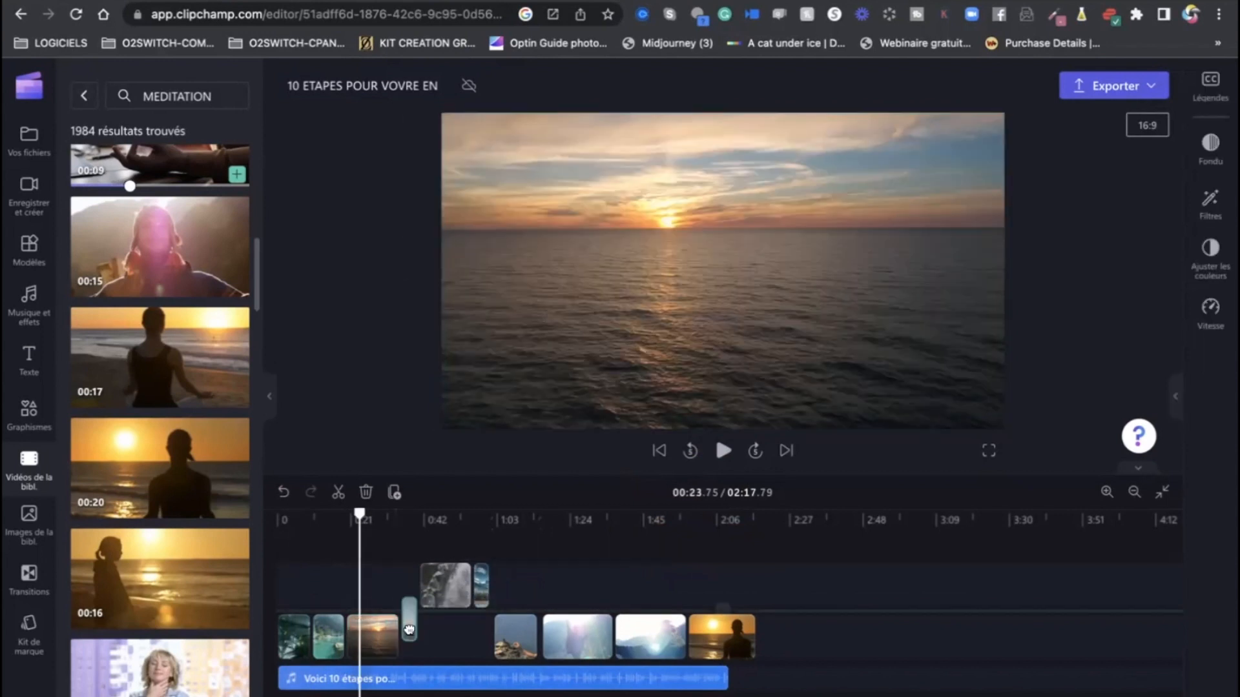
drag(455, 584, 446, 636)
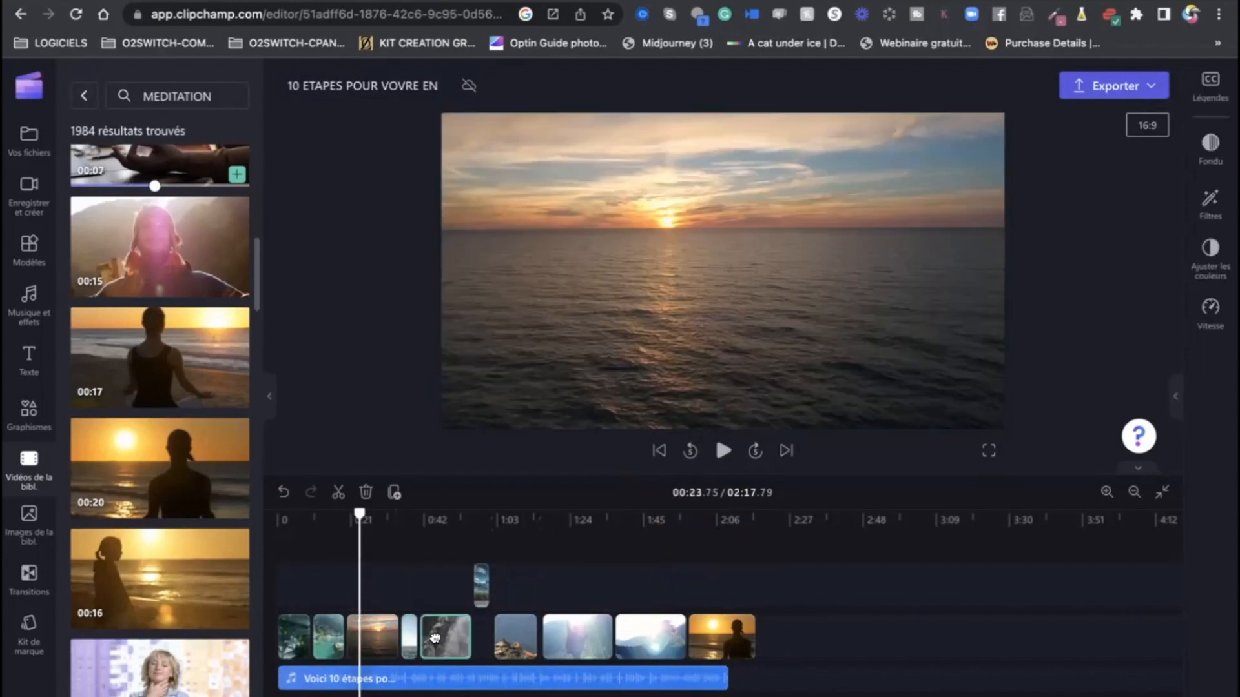
drag(480, 581, 481, 636)
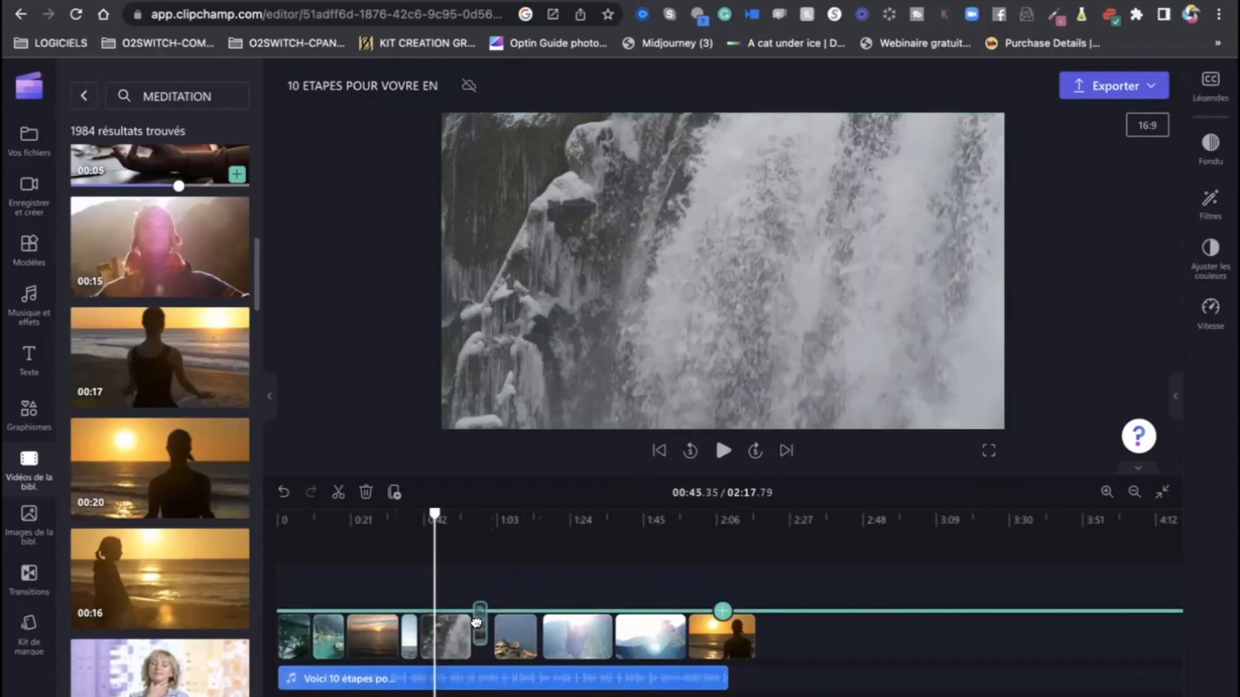
Close the gaps between the meditation clips and trim the sunset yoga clip to the voice-over's end at 02:10.00.
click(509, 634)
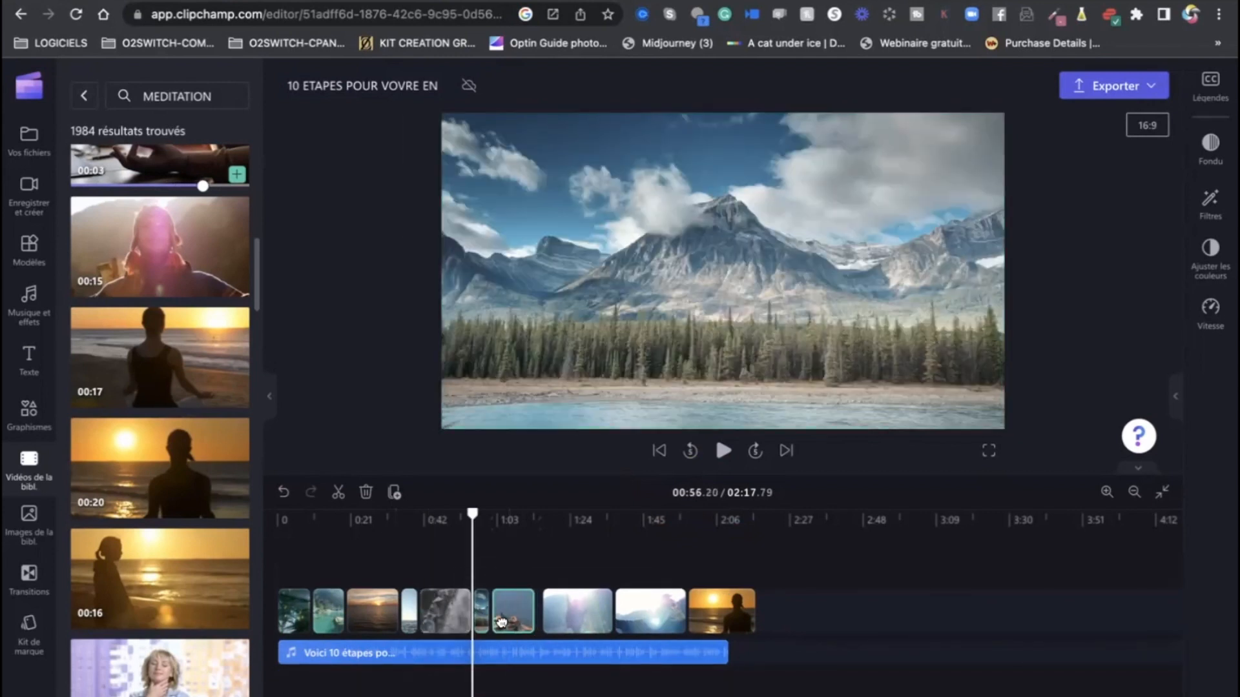
drag(554, 619, 560, 610)
drag(644, 609, 625, 607)
click(697, 598)
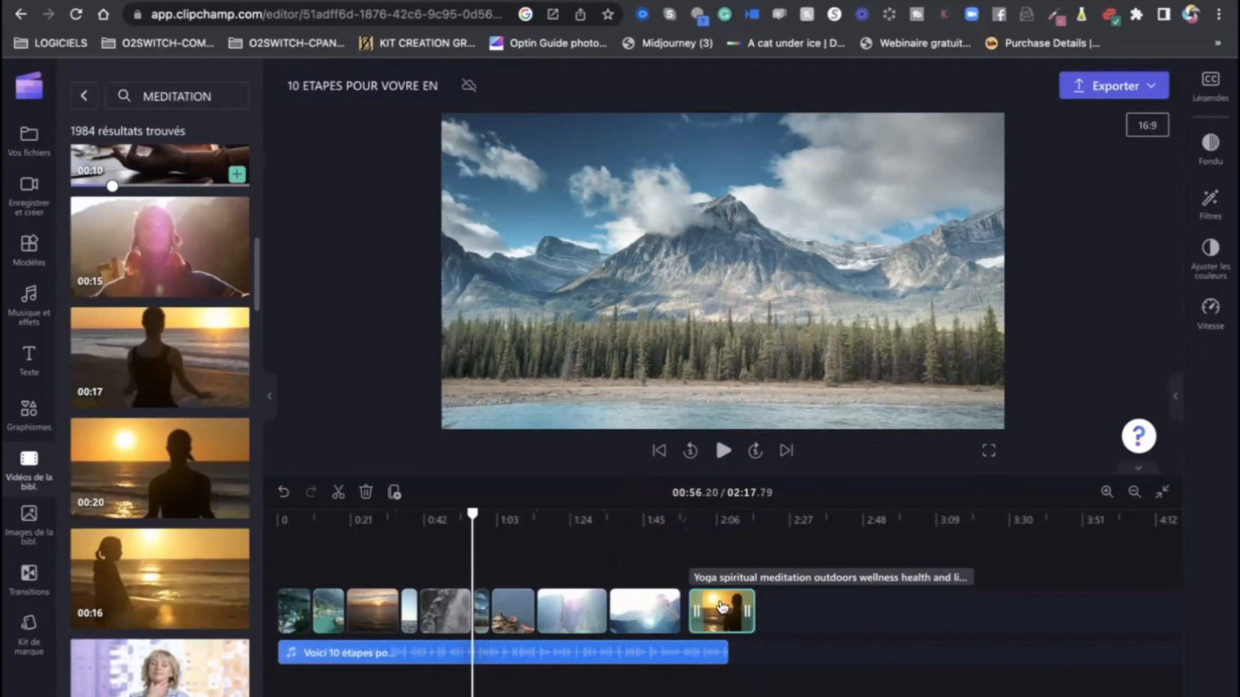
drag(721, 608, 703, 607)
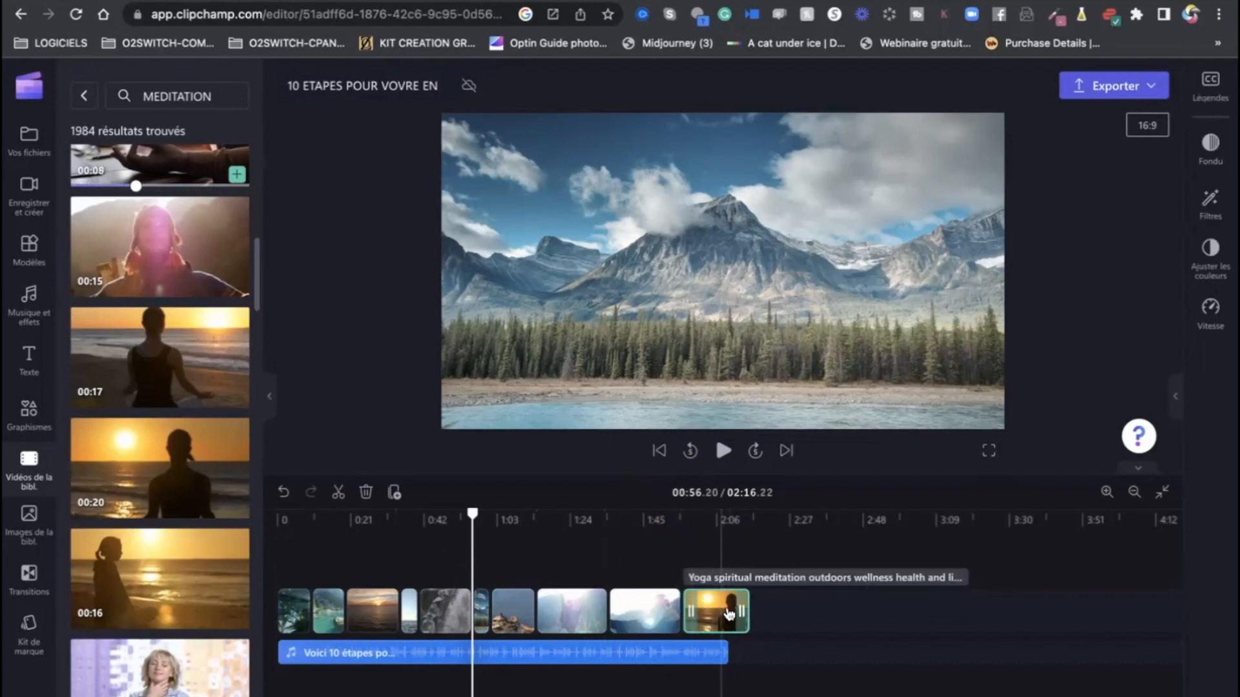
click(728, 652)
drag(742, 608, 728, 612)
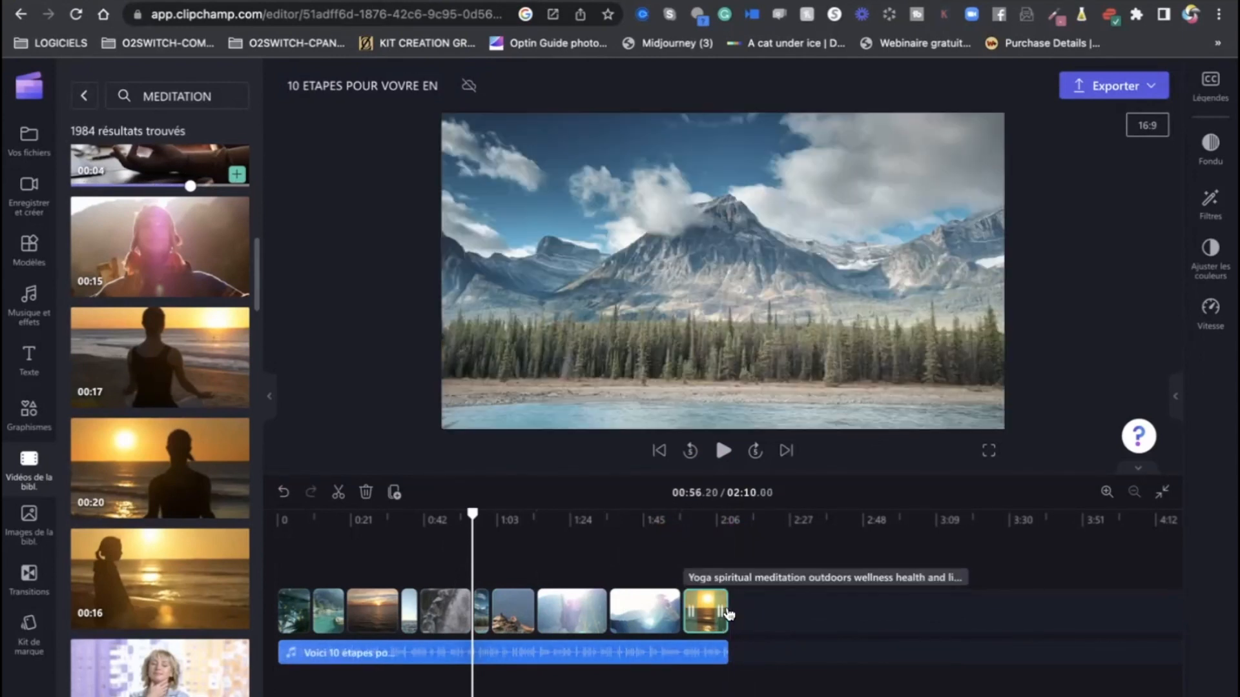
Play the assembled video from the beginning to check the clips against the voice-over, and pause in the ocean sunset clip.
click(278, 556)
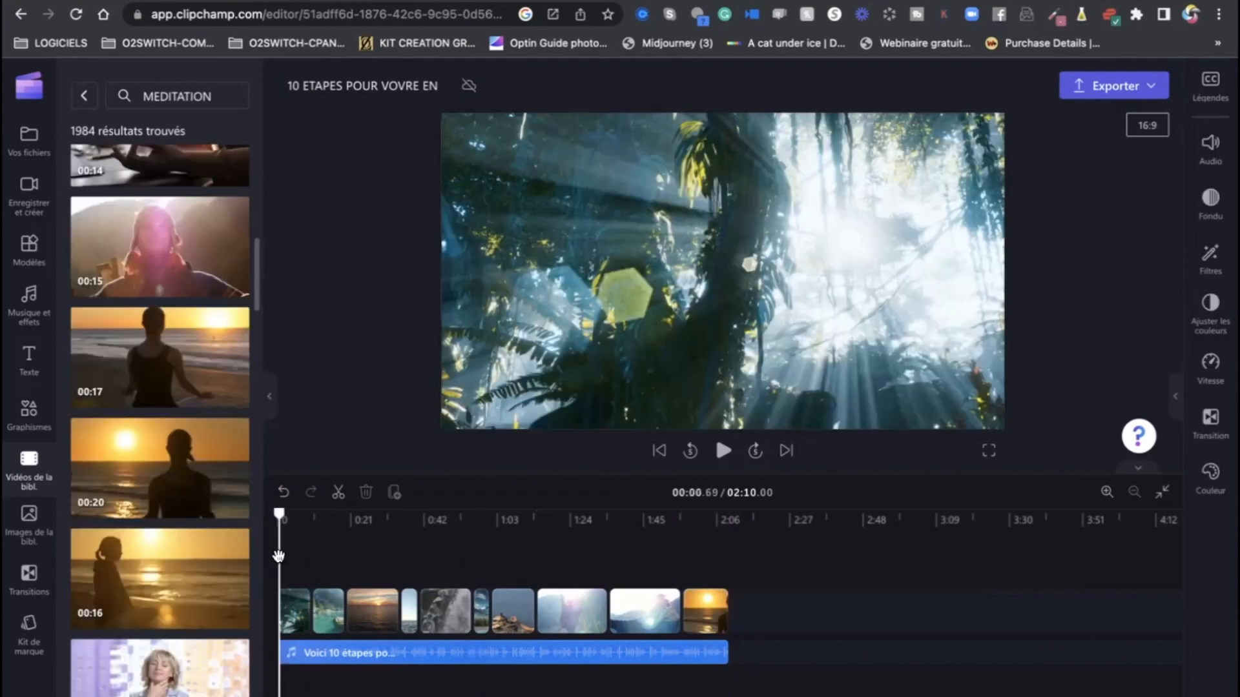
click(720, 452)
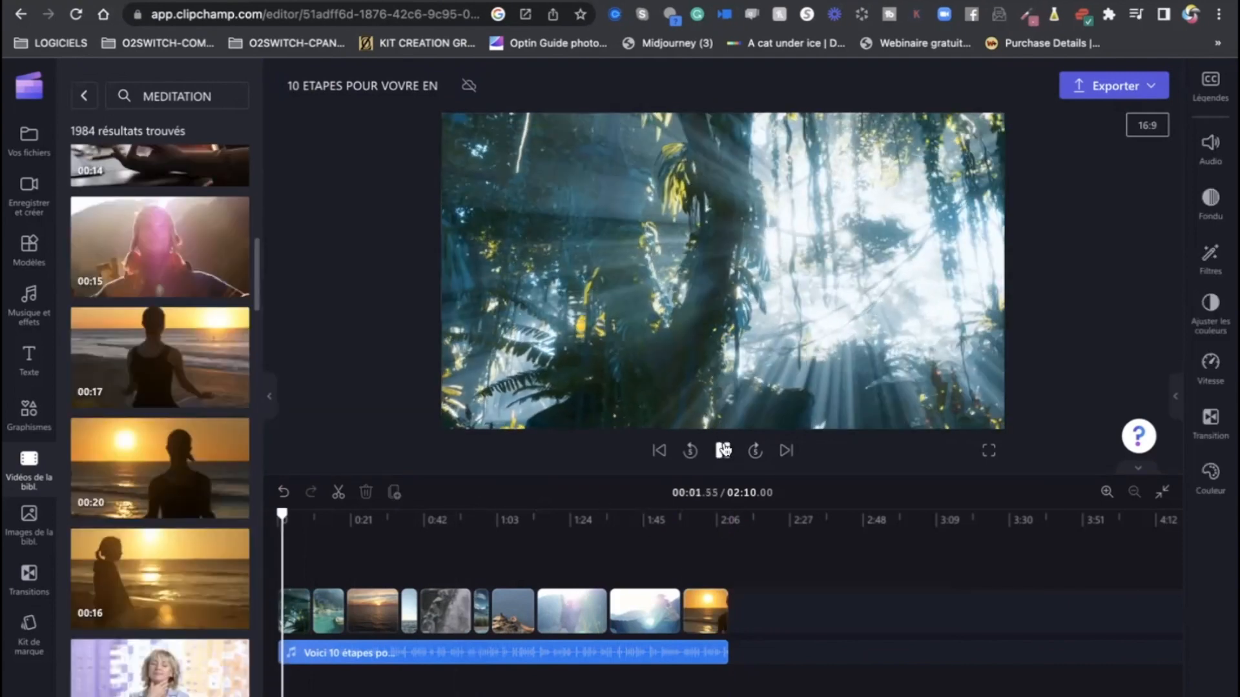
click(276, 552)
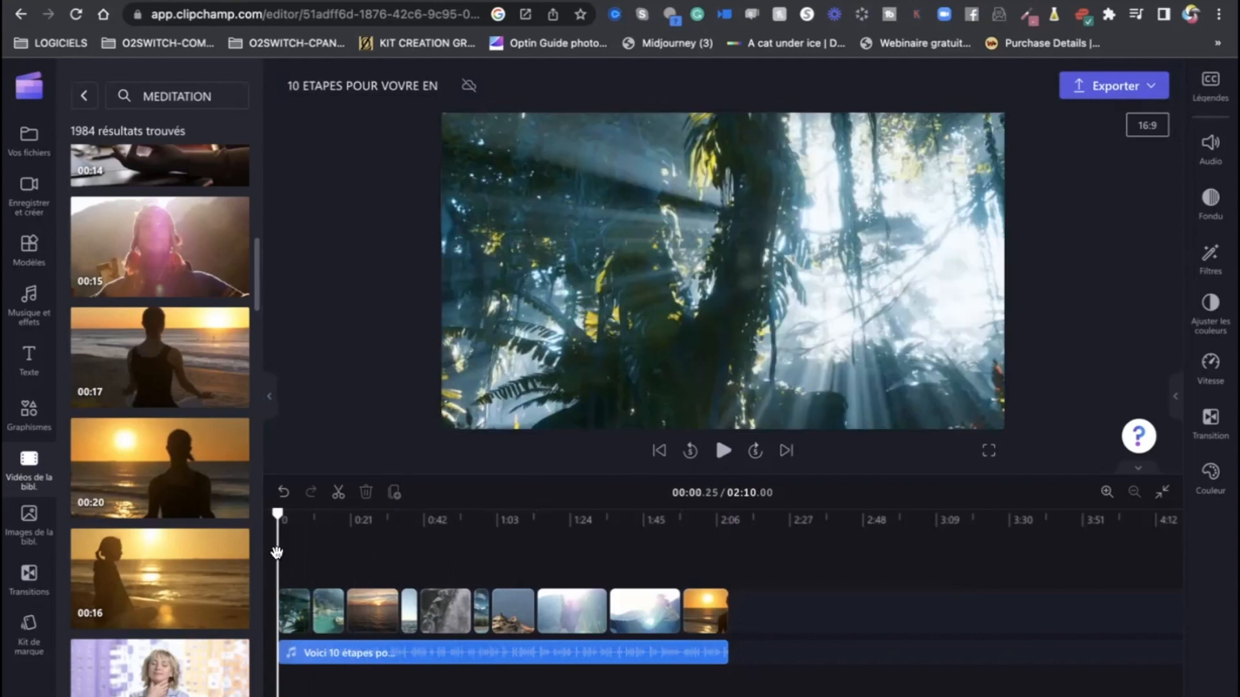
click(722, 452)
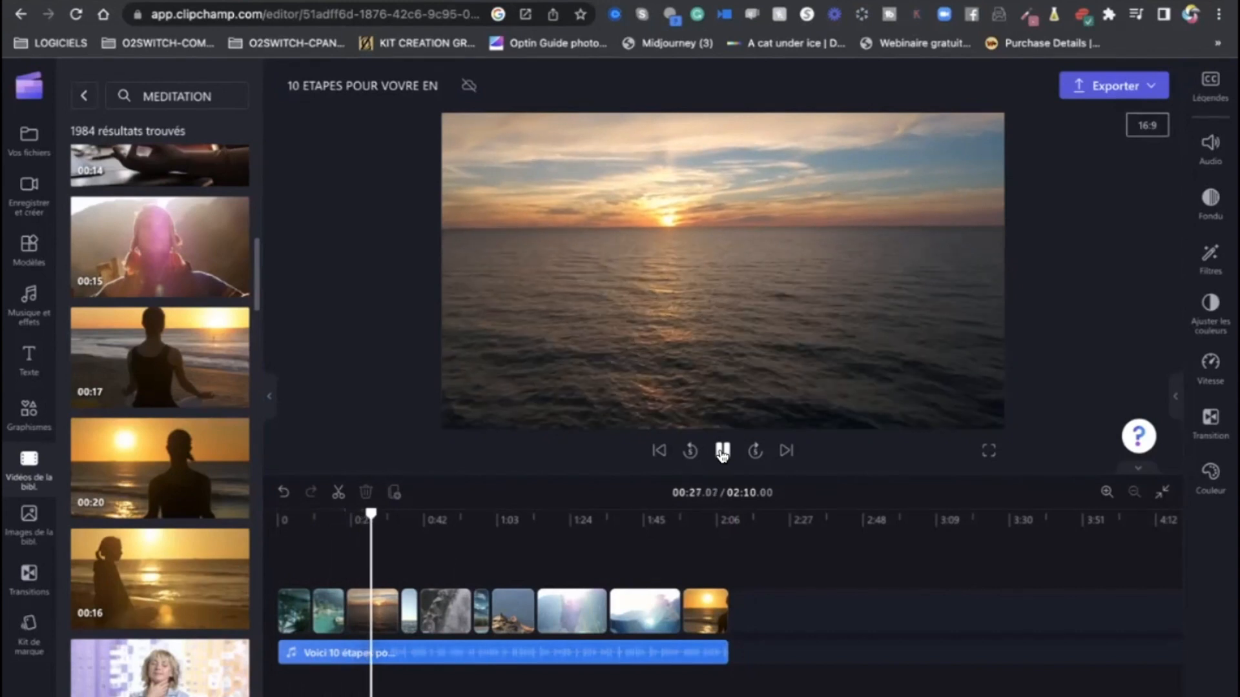
click(723, 452)
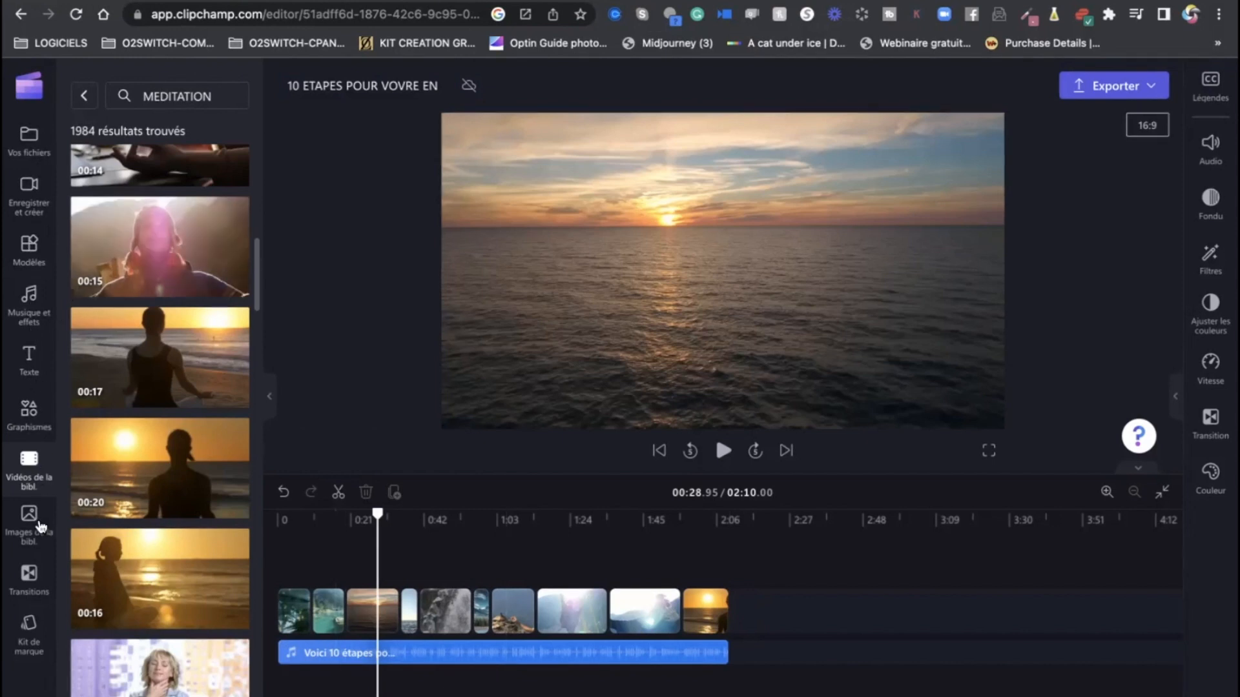
Search the music and sound effects library for MEDITATION.
click(28, 297)
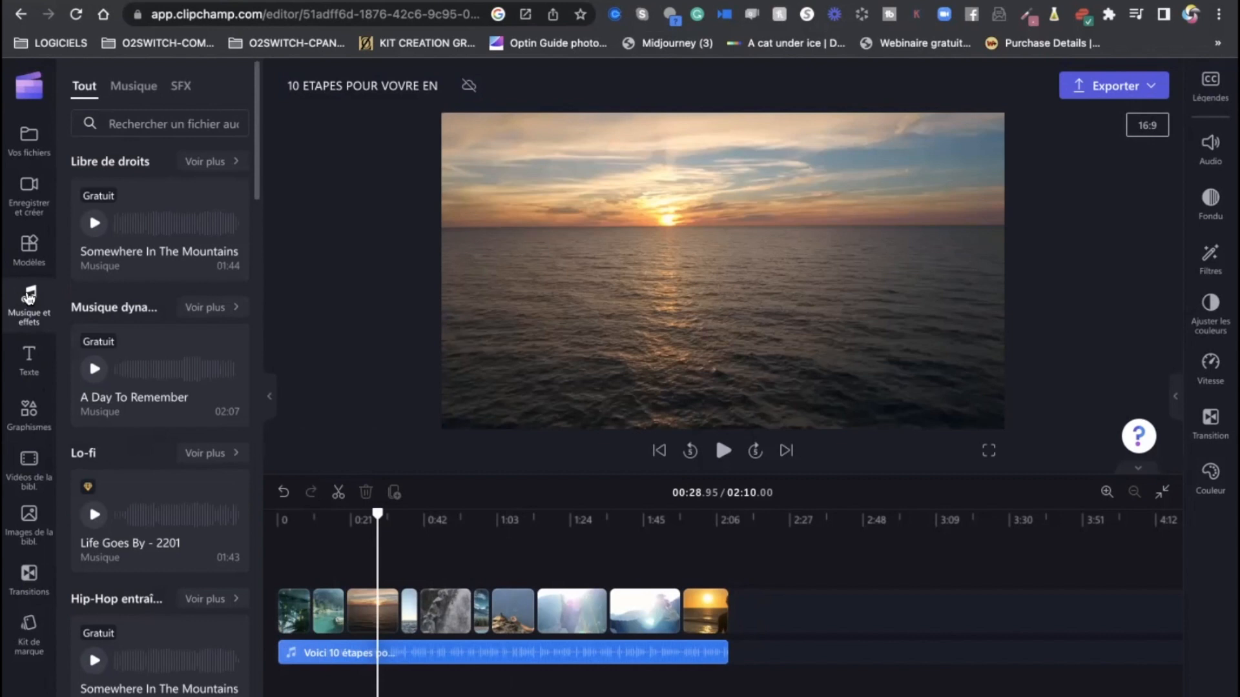
mouse_move(159, 391)
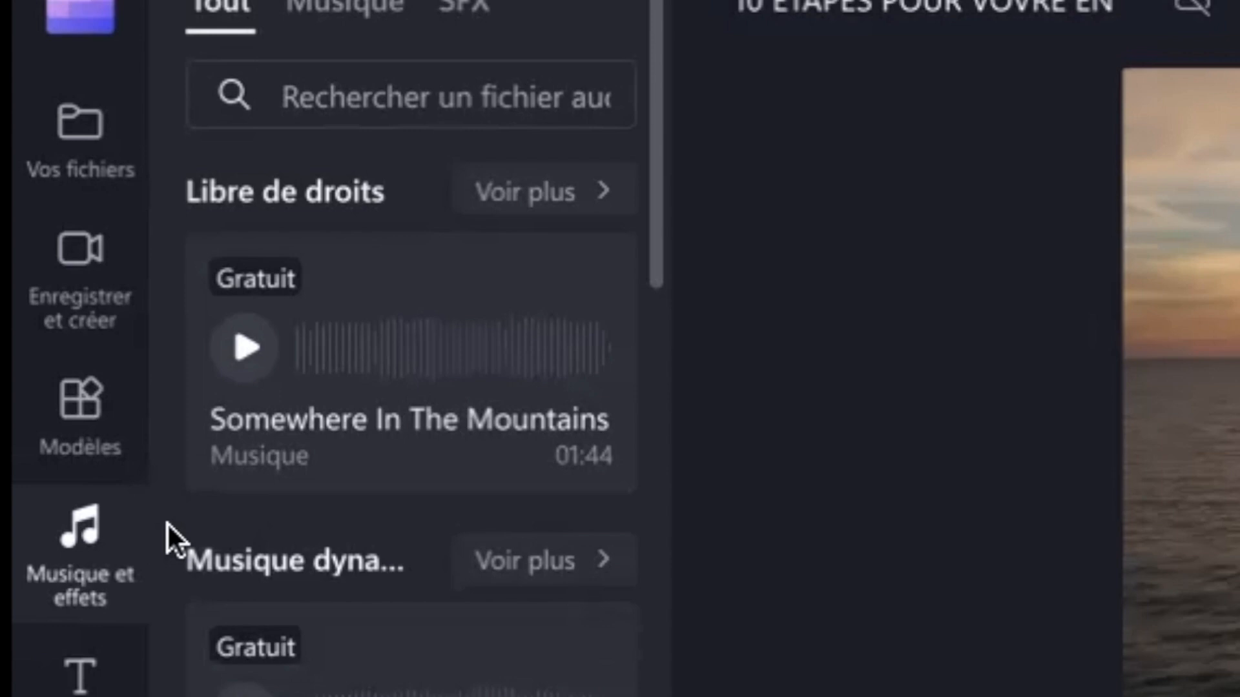
mouse_move(250, 370)
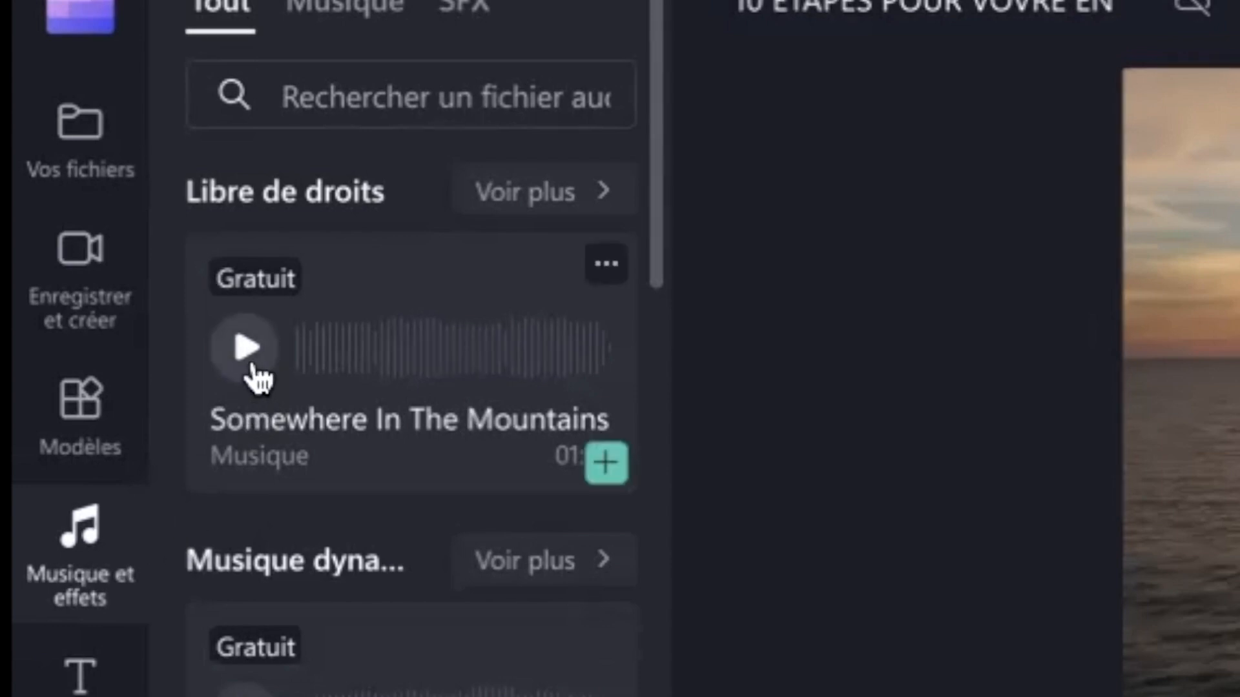
click(335, 94)
text(MEDITATION)
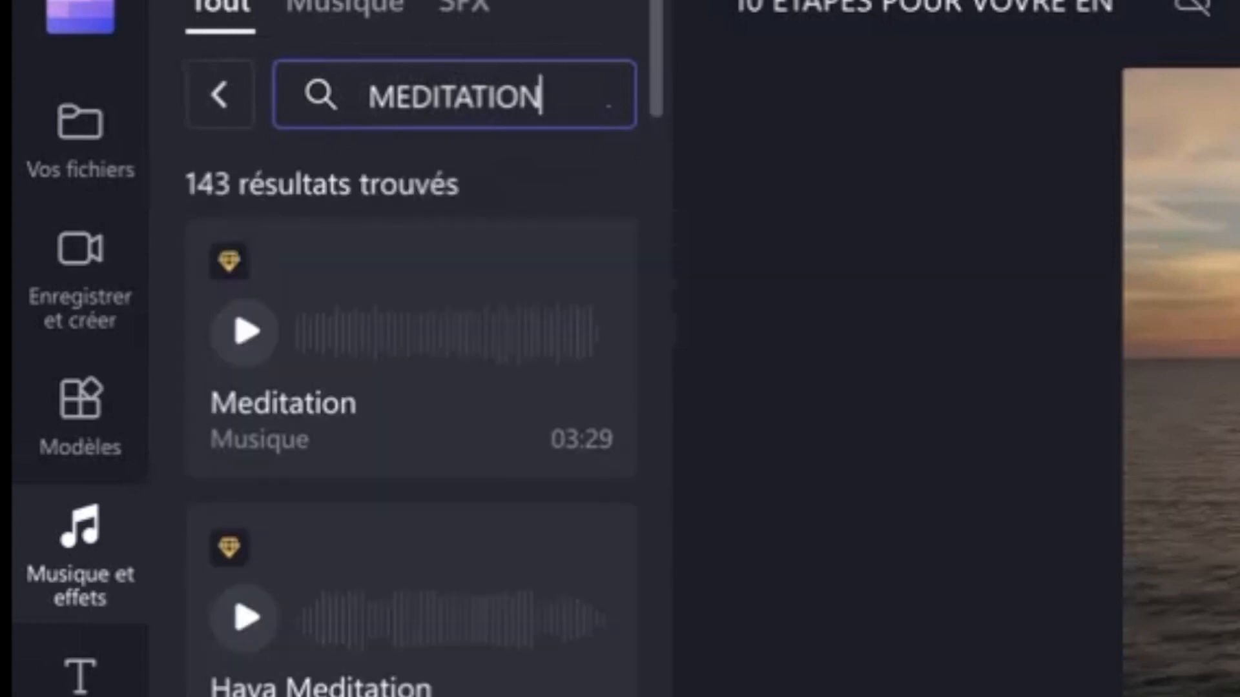
Preview the Meditation, Hava Meditation and Aurora Meditation music tracks from the search results.
mouse_move(242, 361)
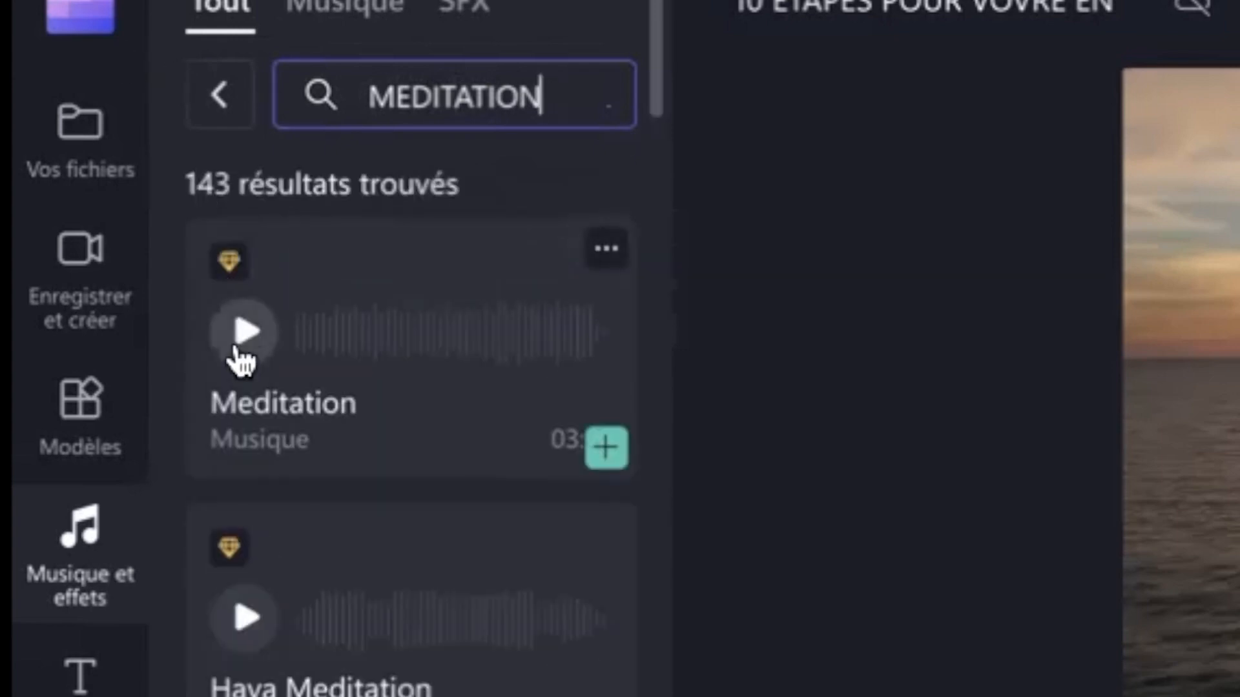
click(244, 332)
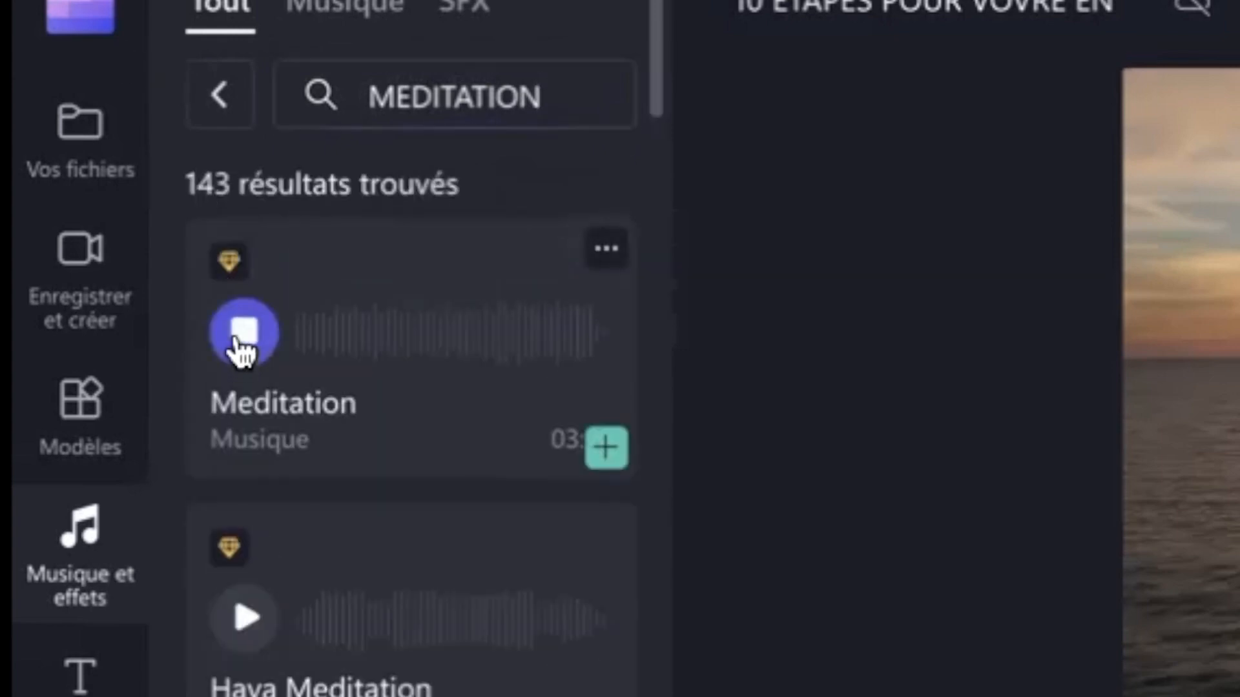
mouse_move(228, 284)
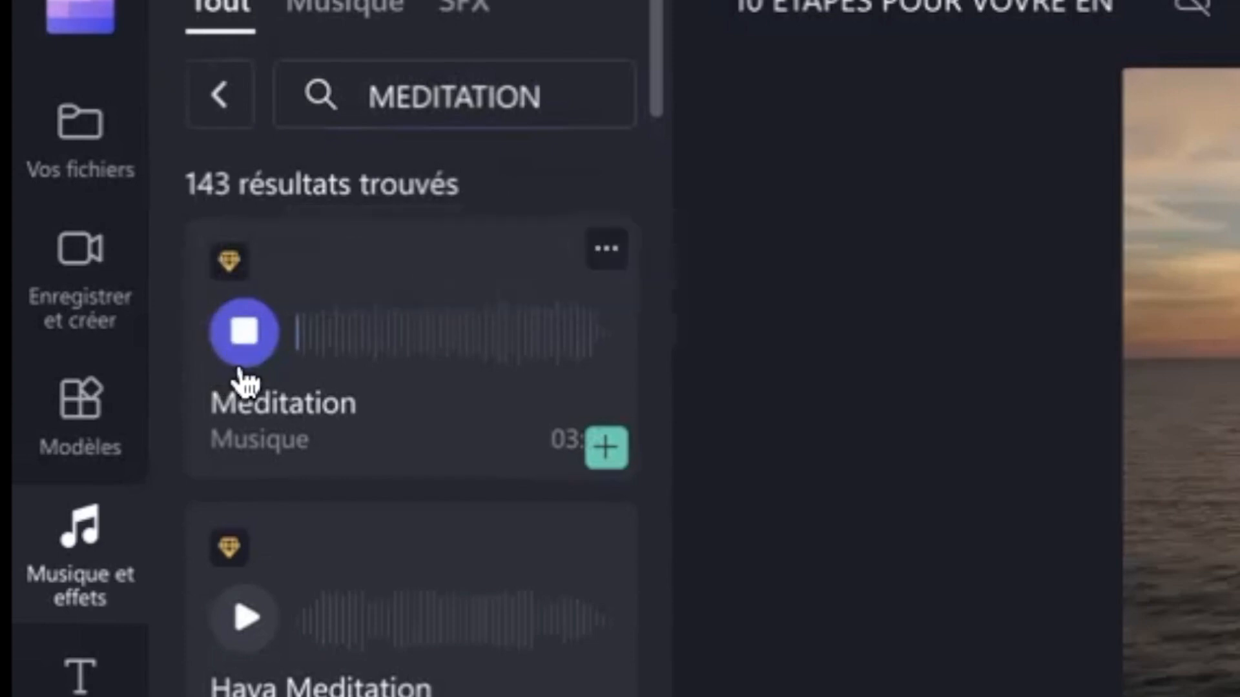
click(244, 624)
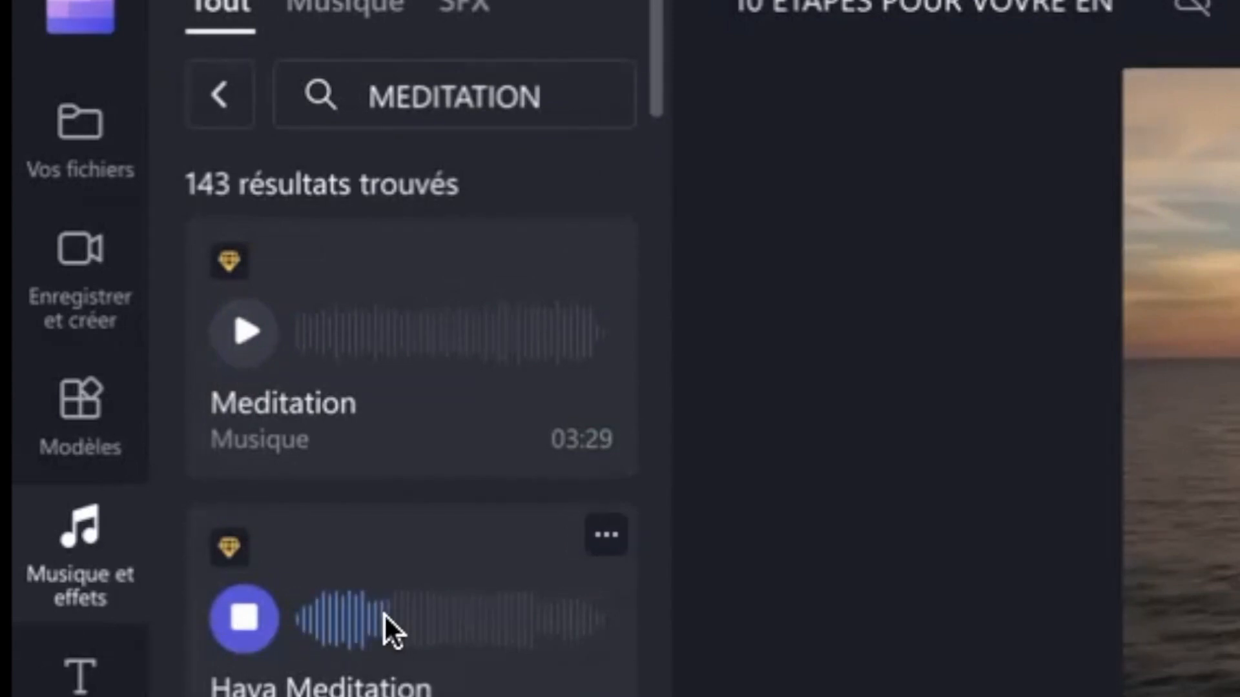
click(251, 632)
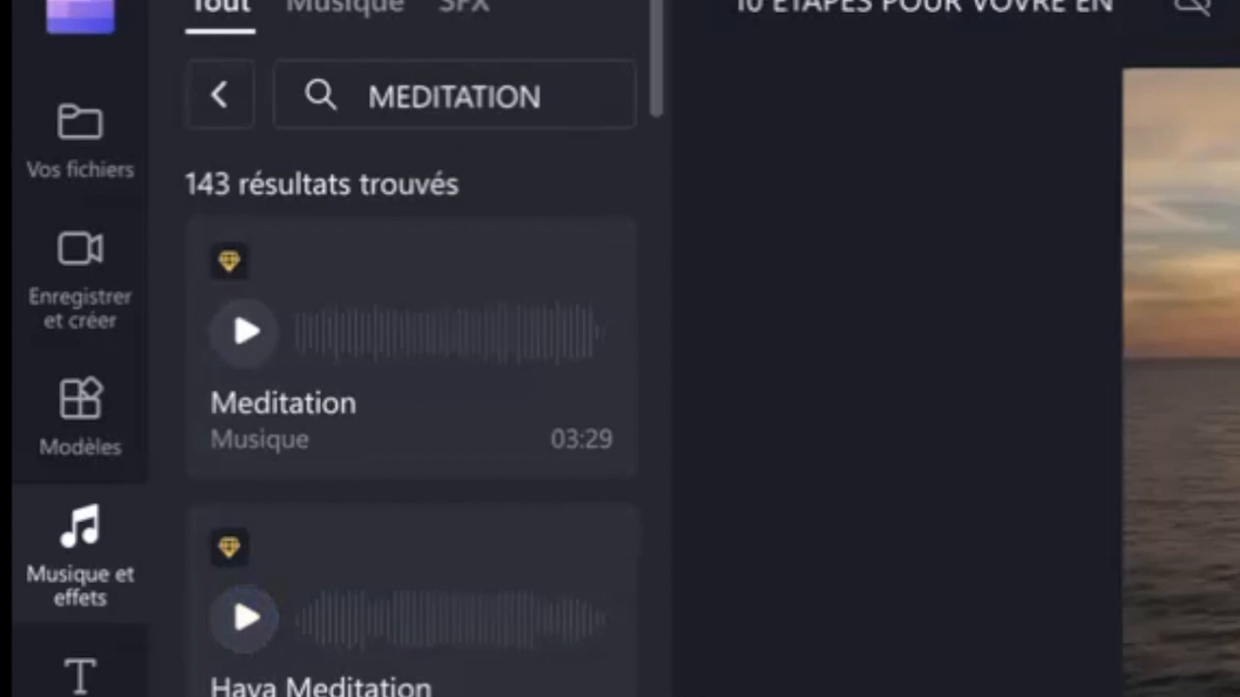
scroll(414, 413, down, 10)
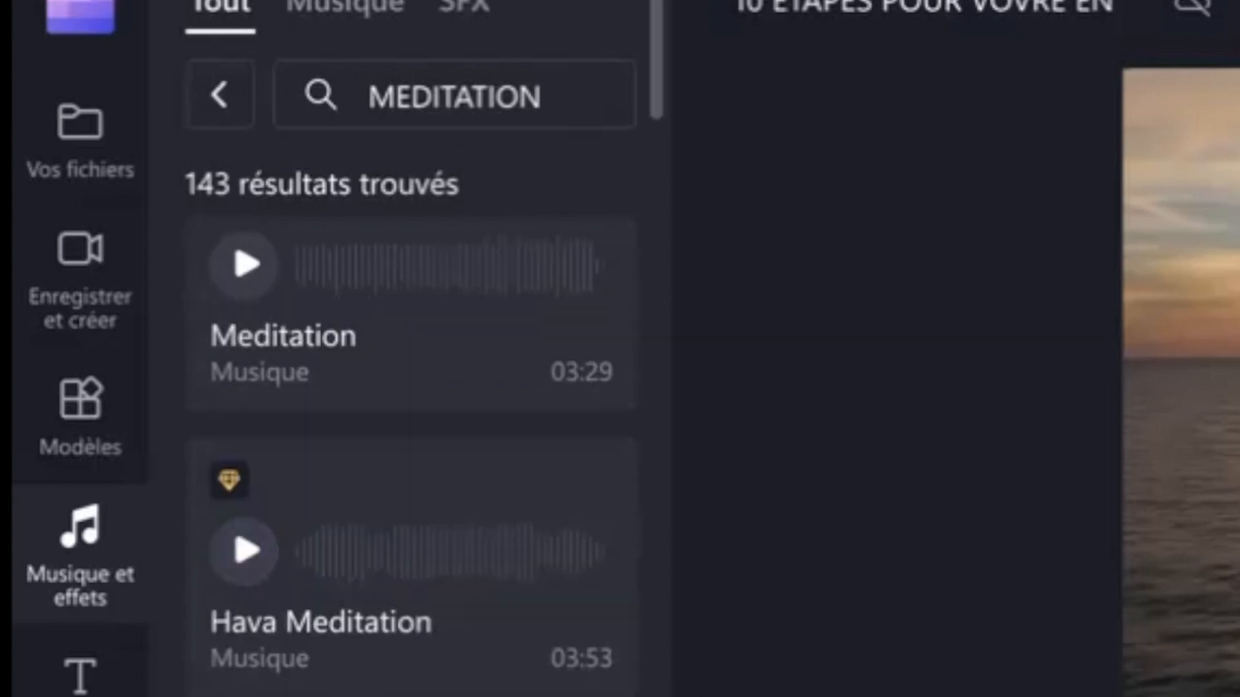
scroll(413, 414, down, 10)
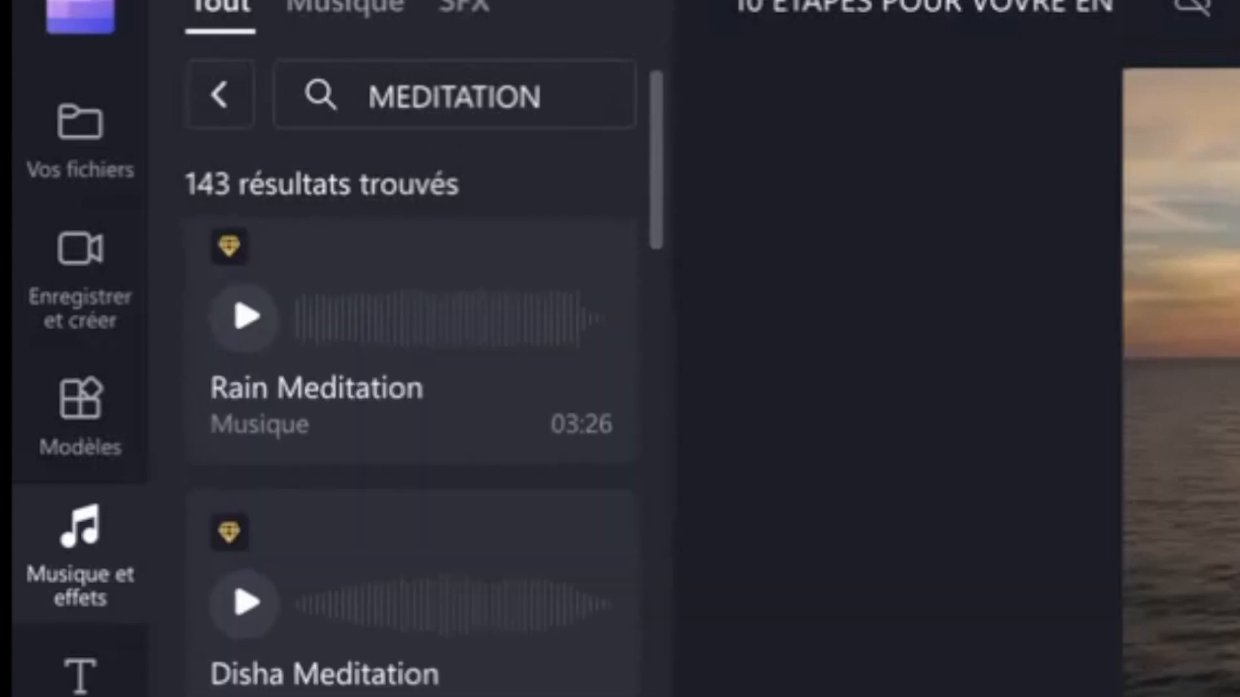
scroll(426, 397, down, 3)
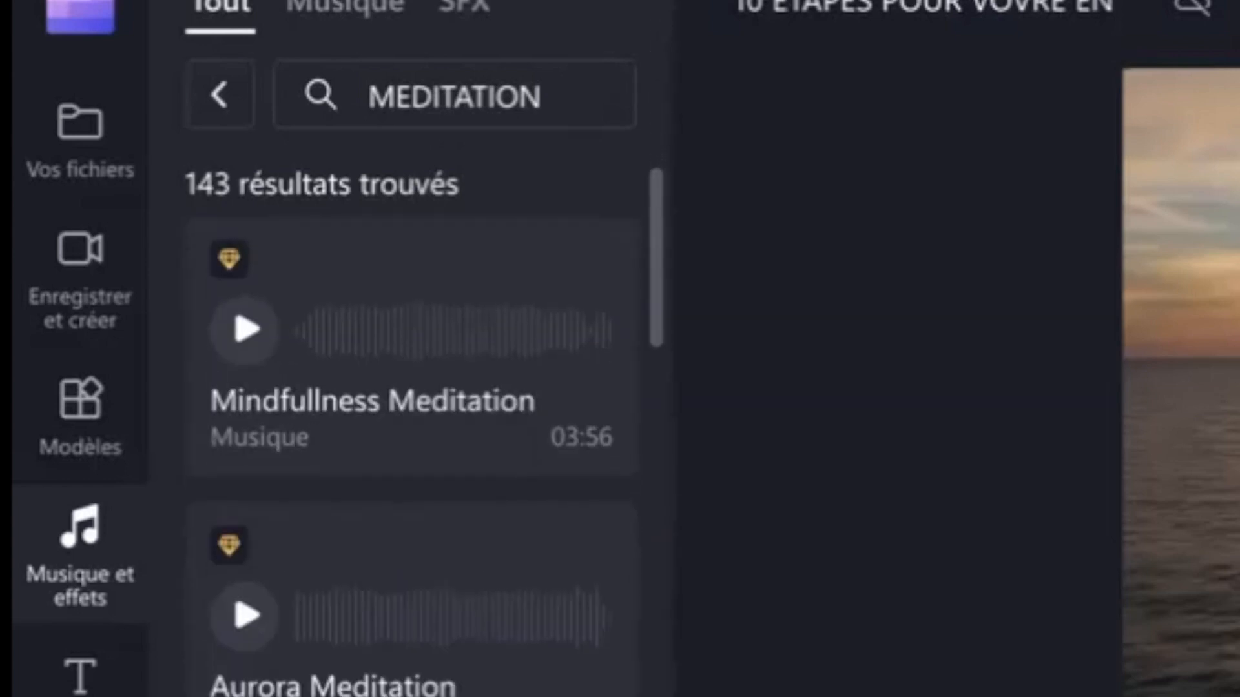
click(244, 616)
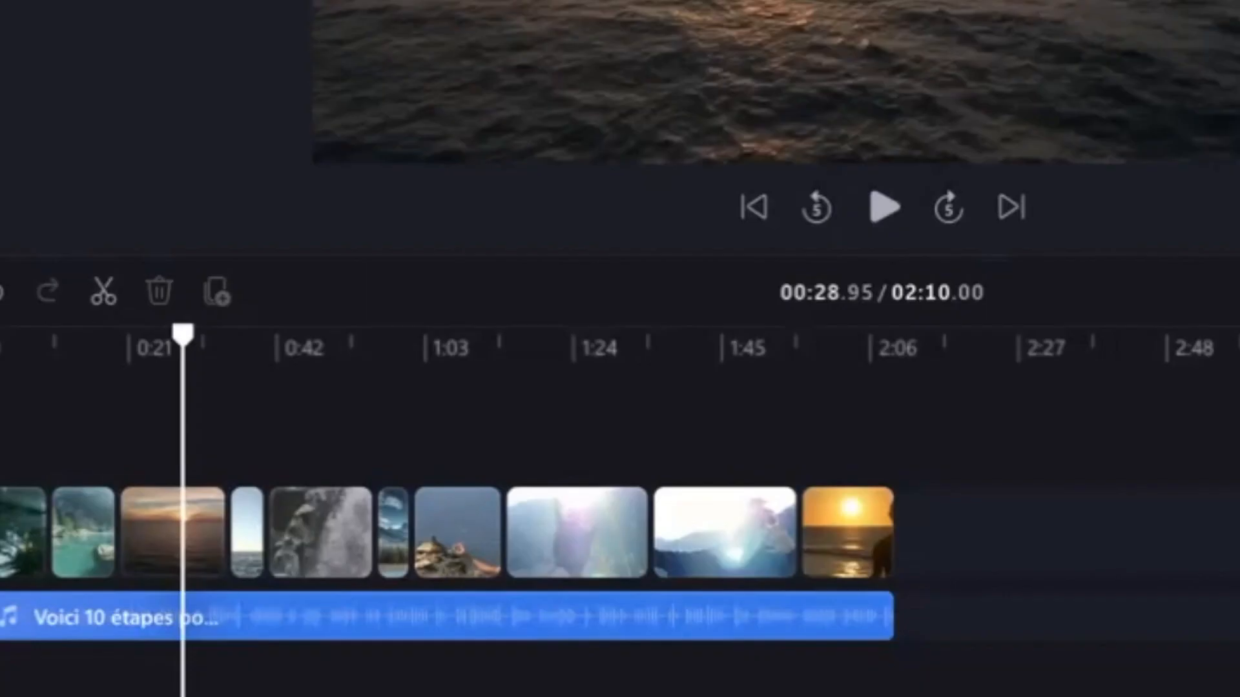
Add the Meditation Relaxation music track between the video clips and the voice-over, aligned to the timeline's start.
click(1, 517)
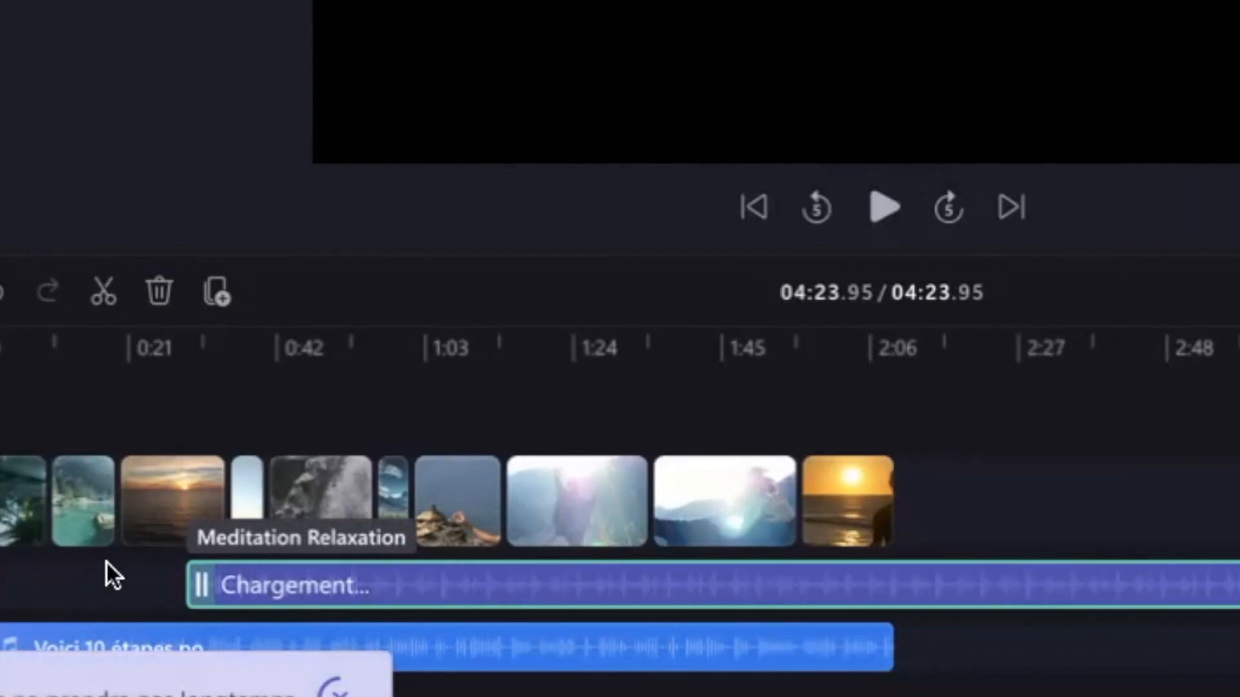
click(659, 647)
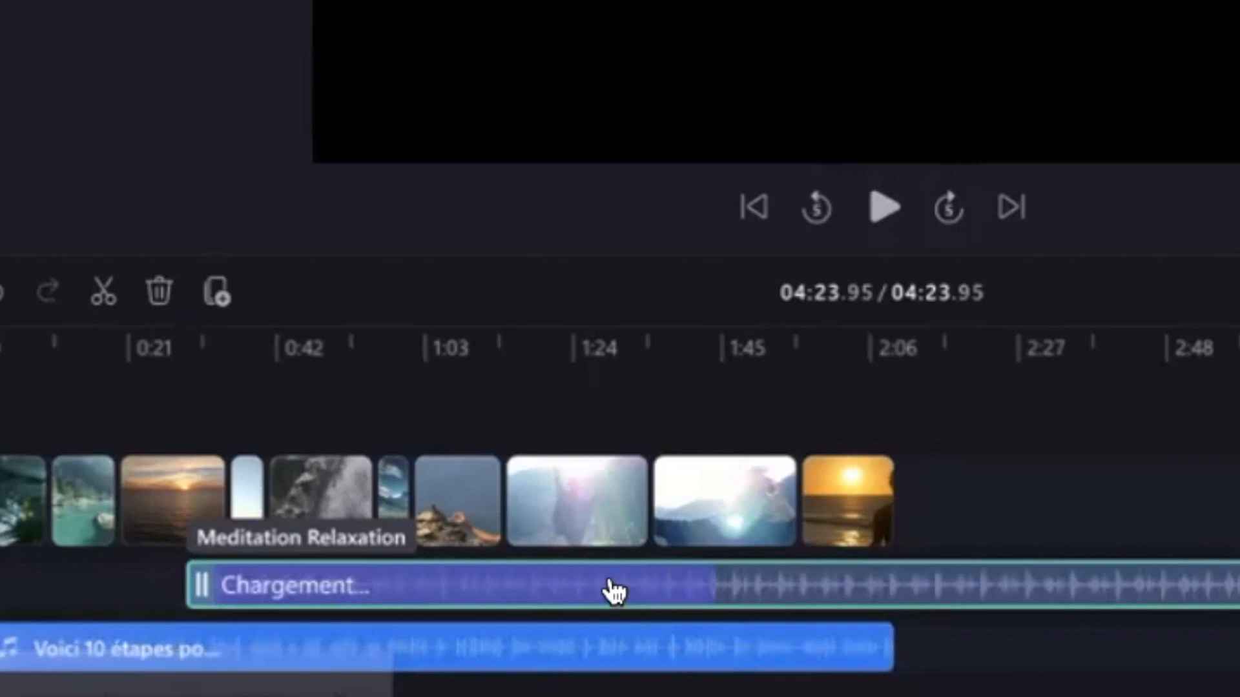
drag(587, 589, 401, 610)
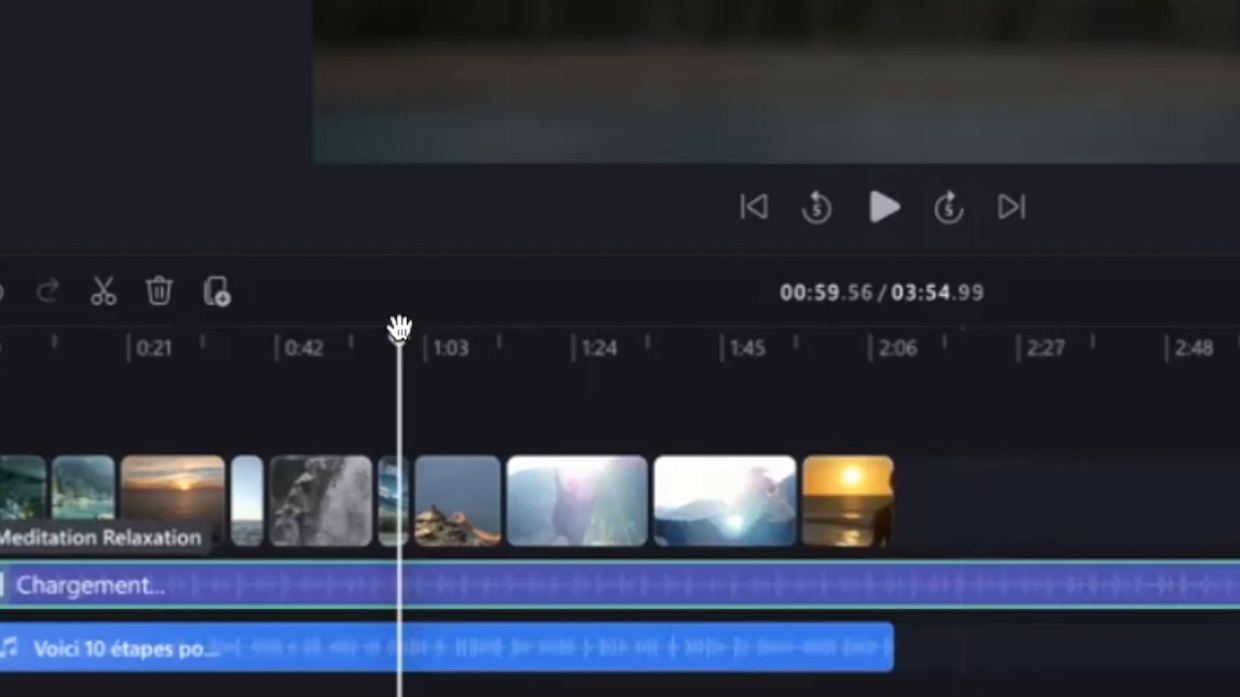
Split the Meditation Relaxation track at the end of the voice-over, at 02:10.42, and delete the excess music.
drag(399, 329, 896, 347)
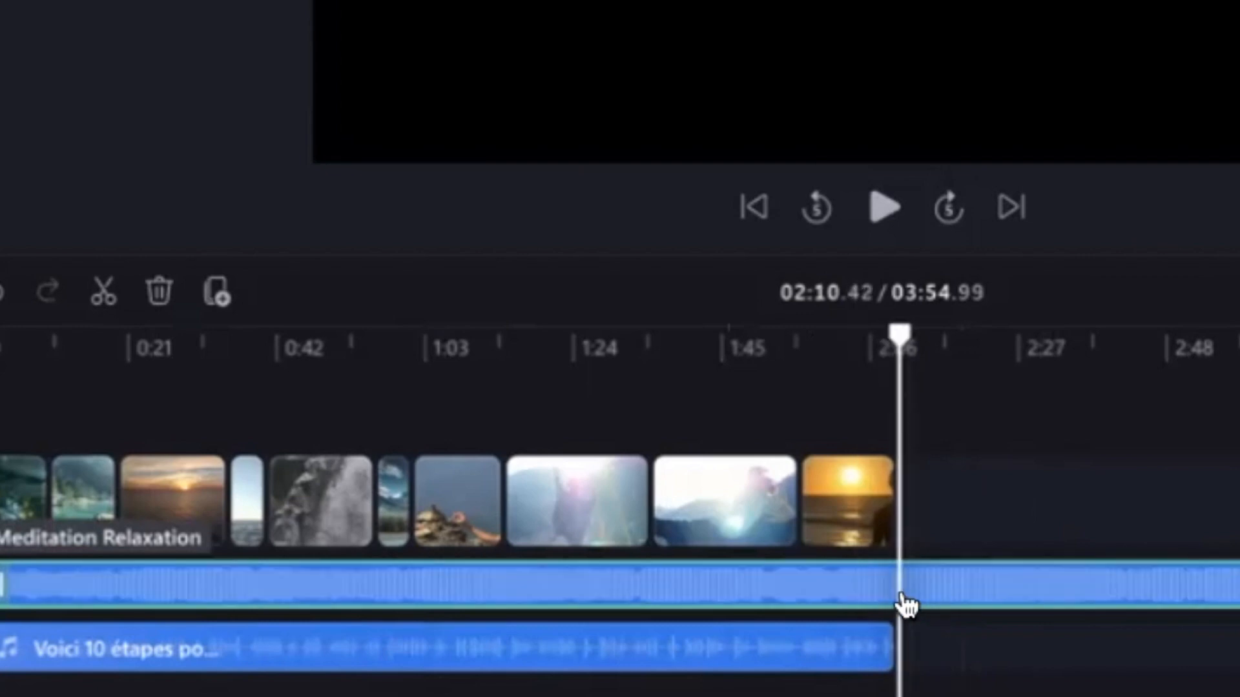
click(107, 290)
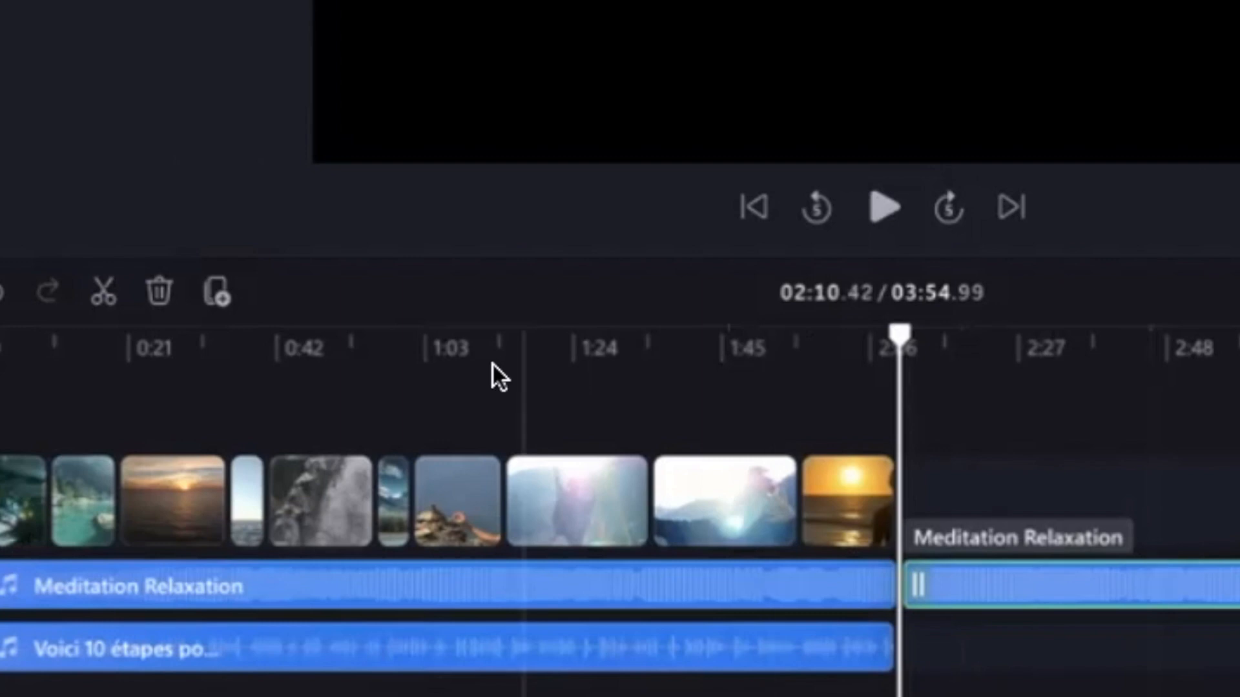
click(158, 284)
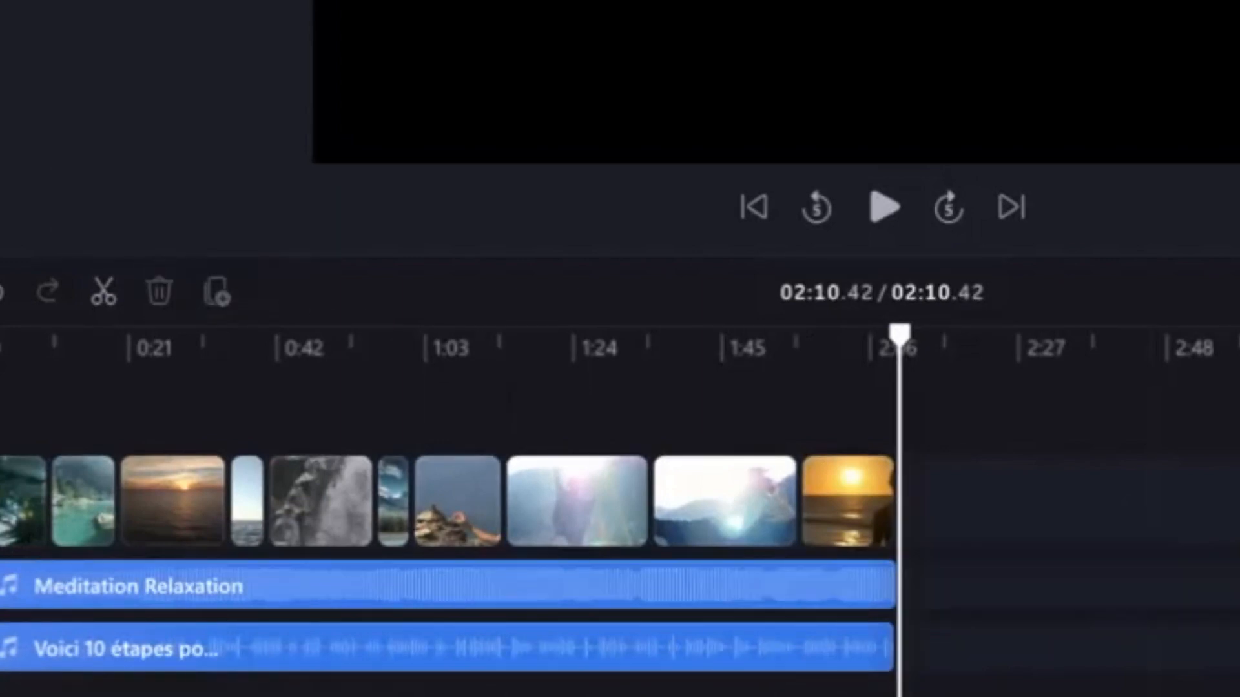
Play the opening seconds of the video to check how loud the music is against the voice-over.
click(0, 413)
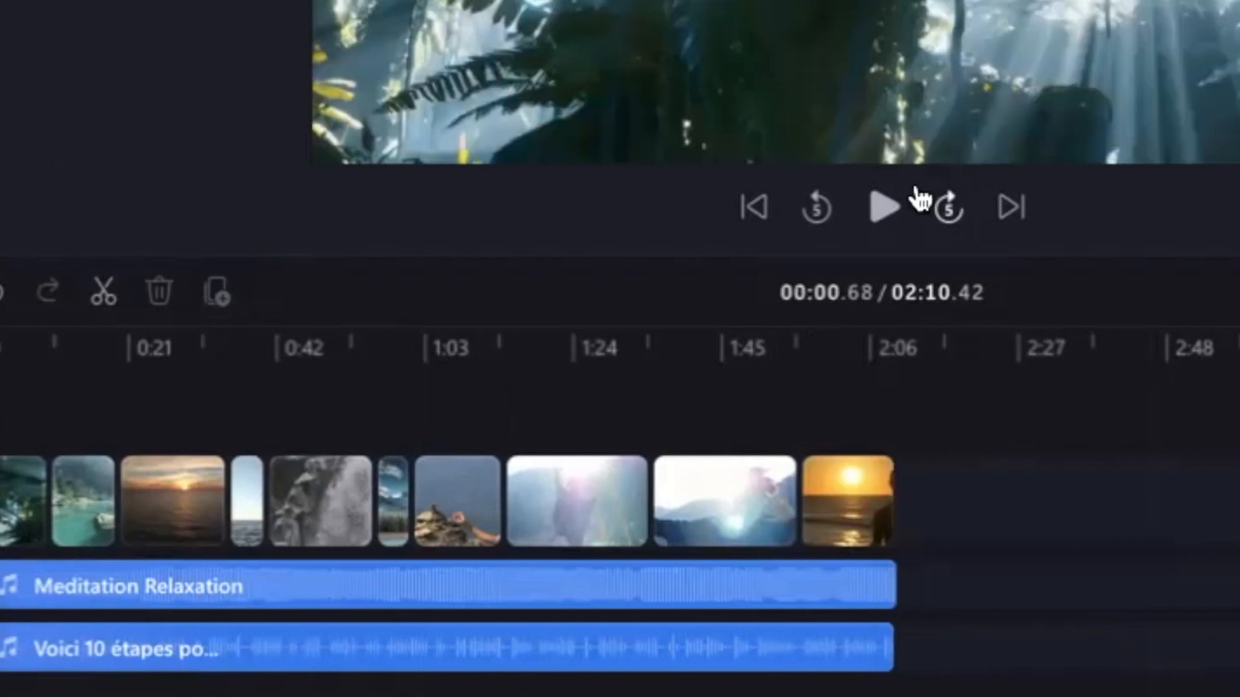
click(889, 206)
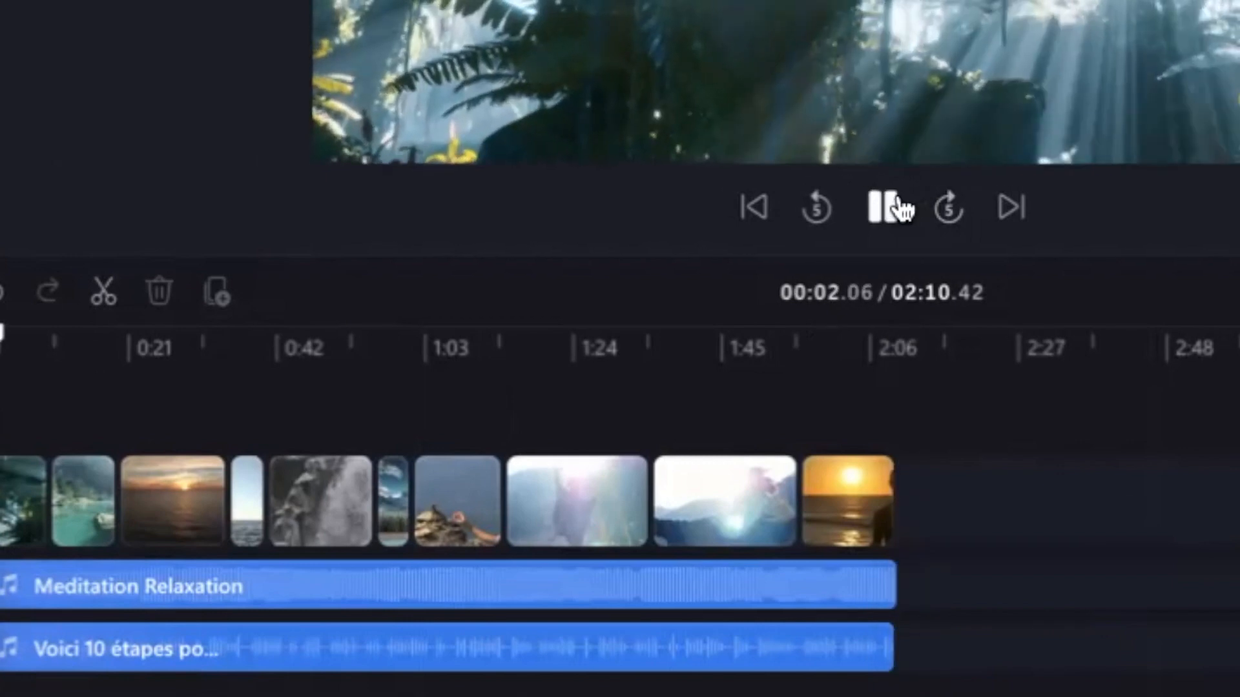
click(897, 206)
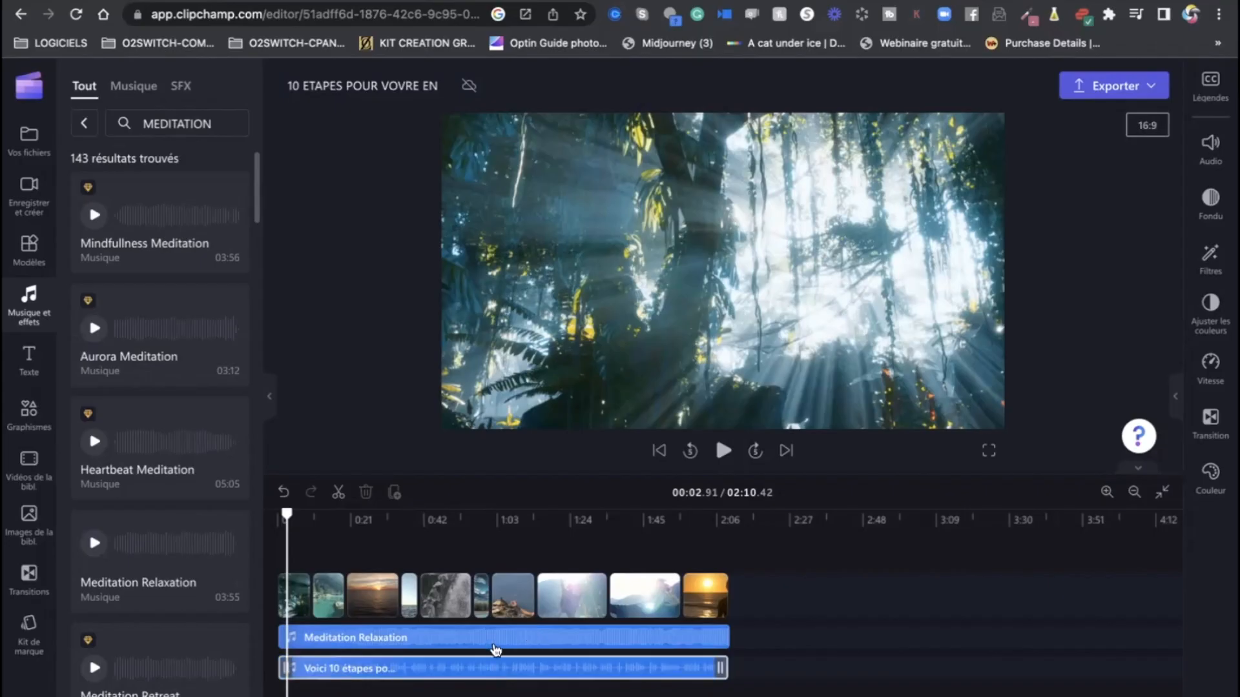
Lower the volume of the Meditation Relaxation track to 5%.
click(440, 588)
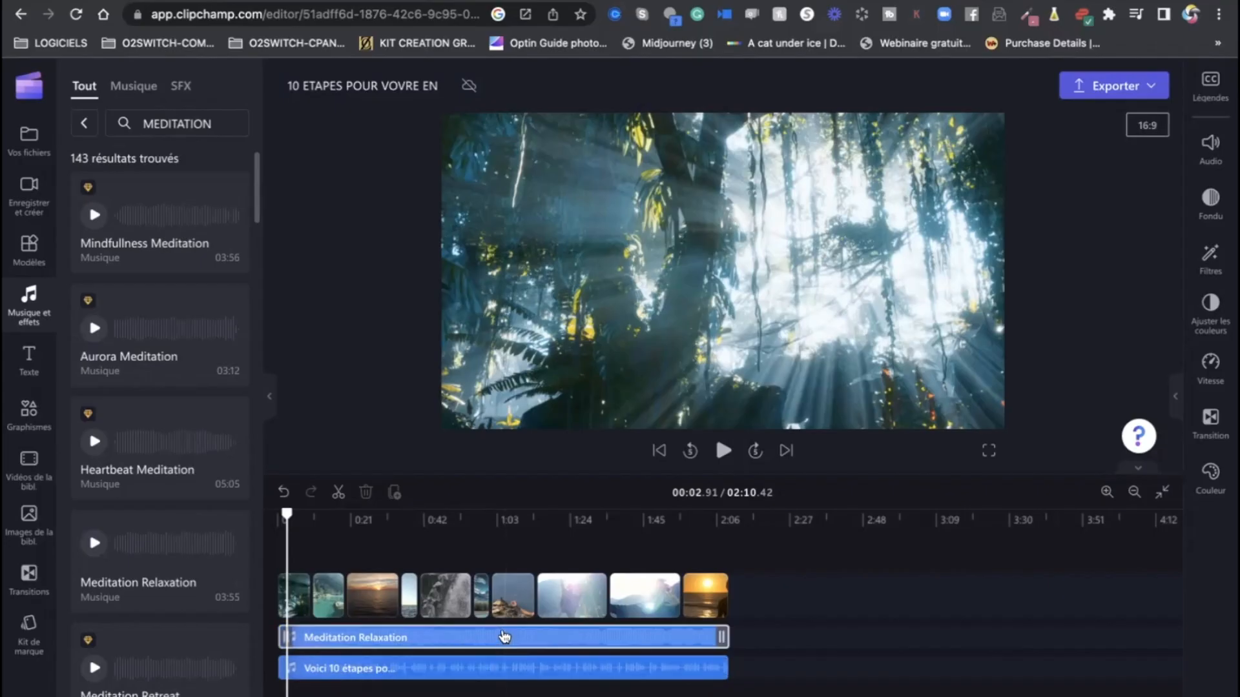
click(430, 641)
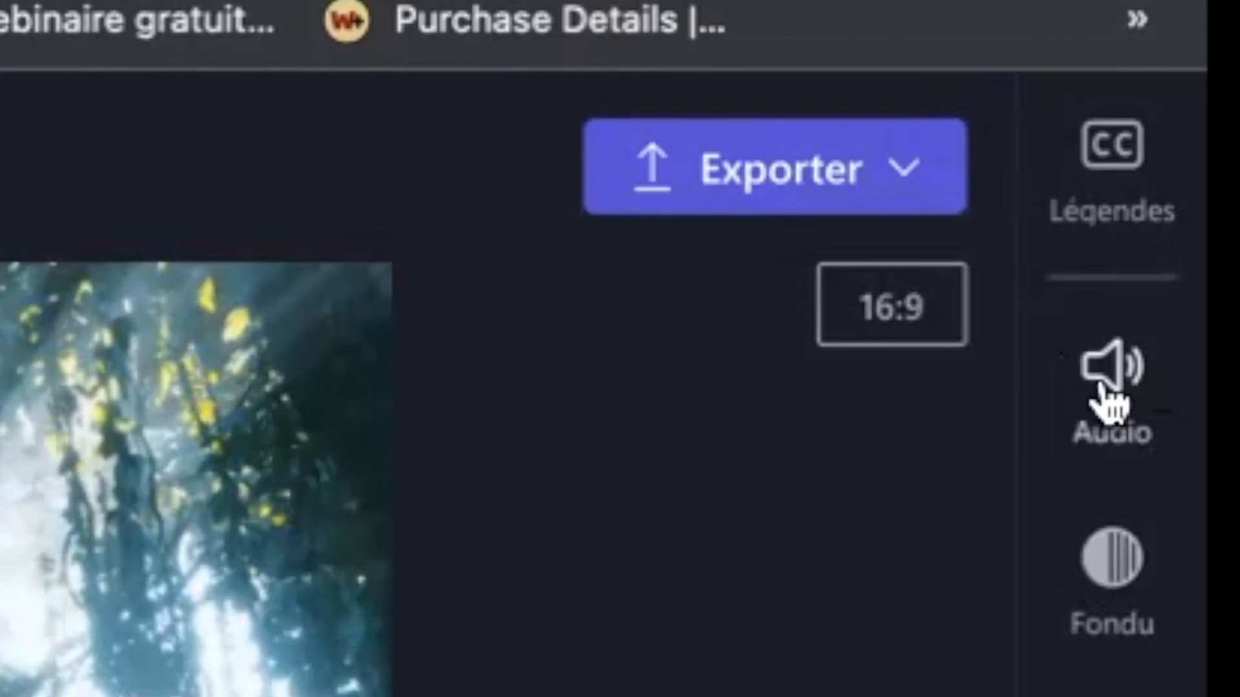
click(1210, 151)
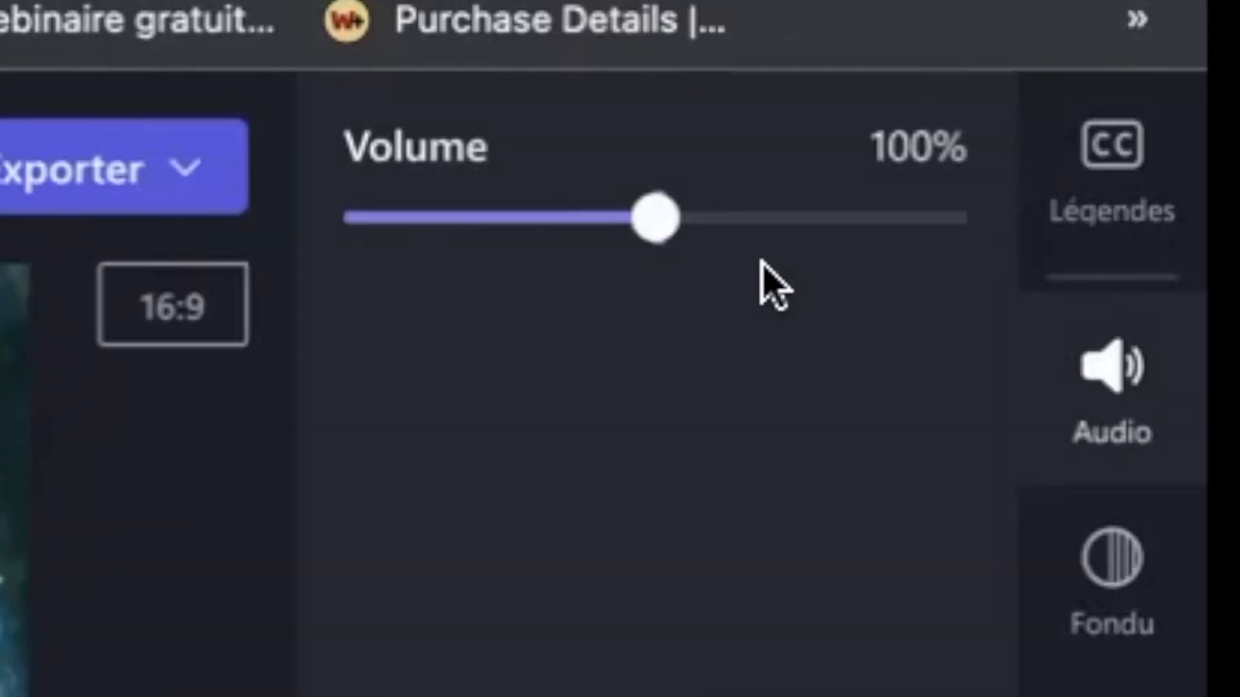
drag(655, 216, 357, 218)
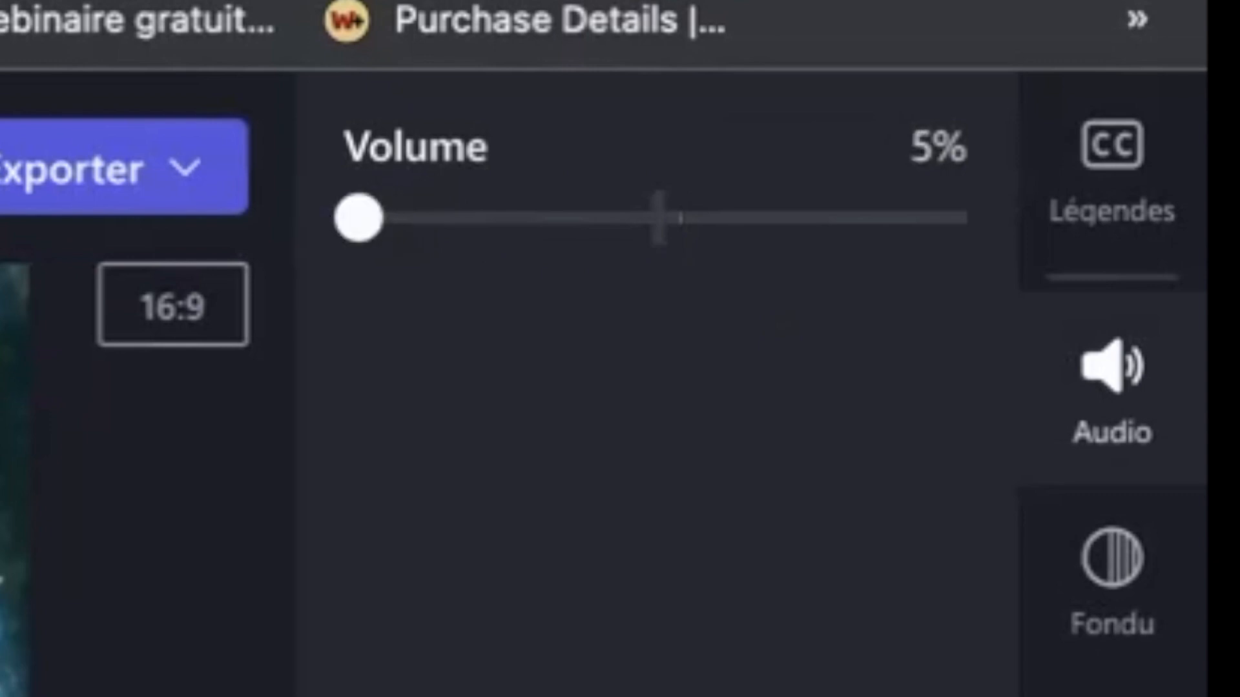
Play the video from the start to check the audio balance, and play its ending, pausing in the final beach sunset clip.
click(277, 553)
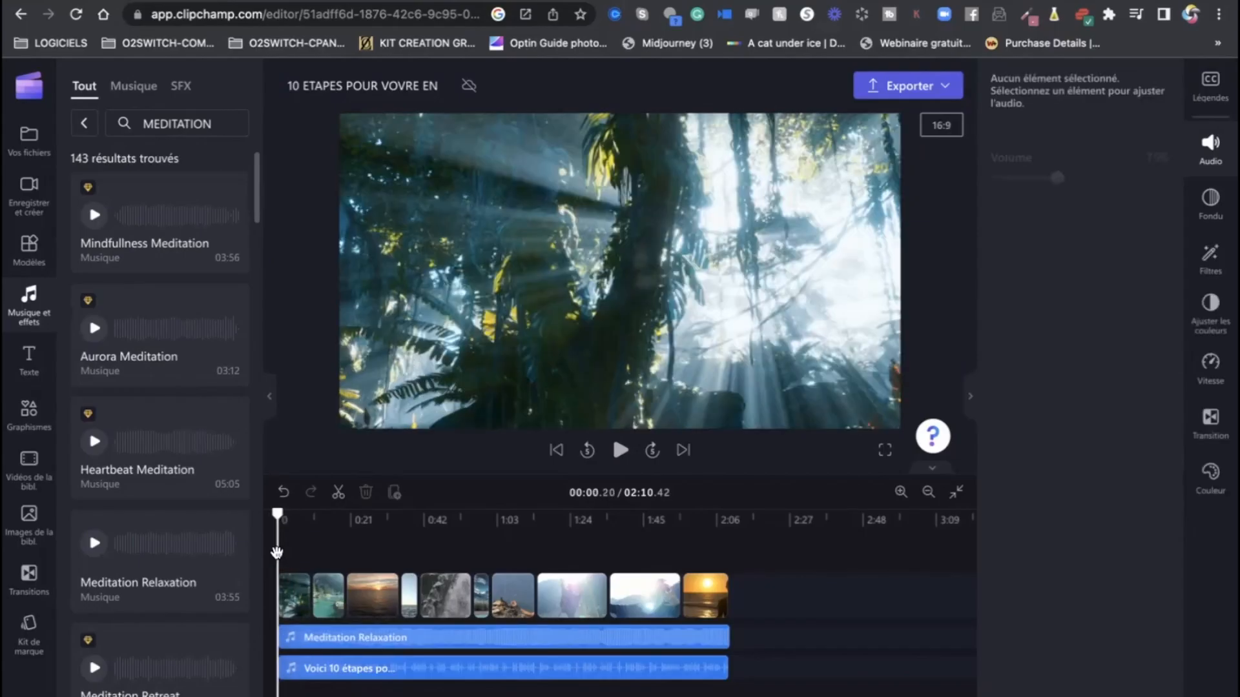
click(621, 452)
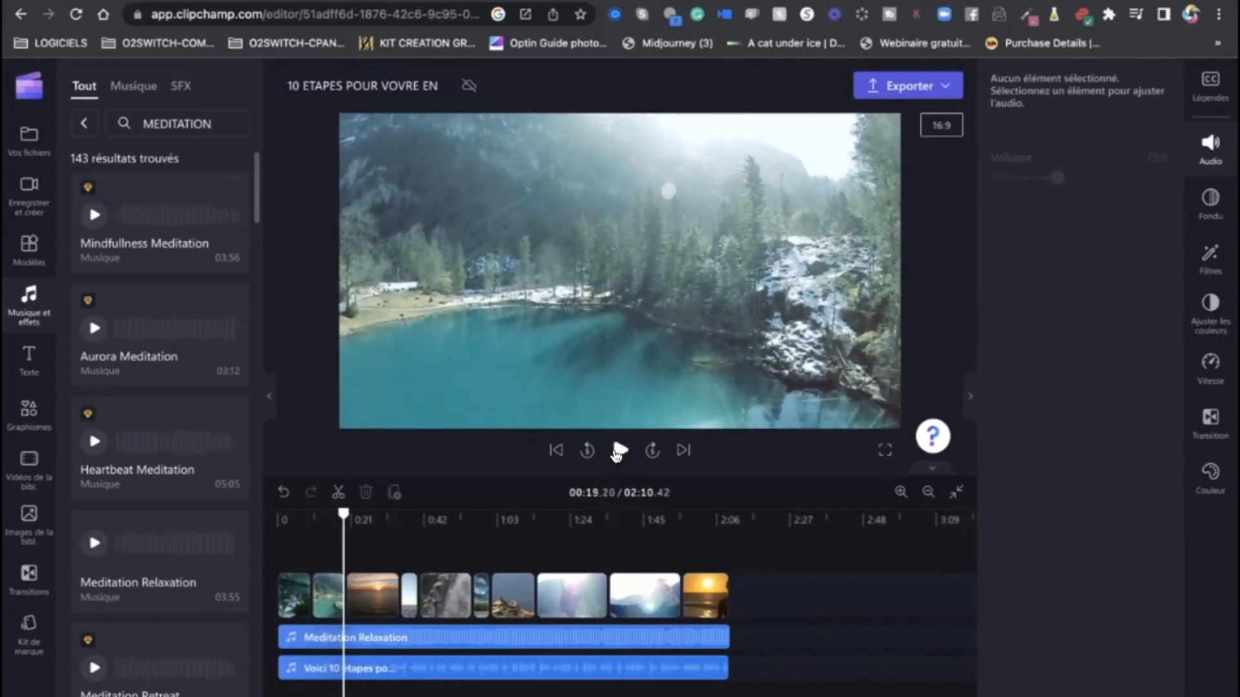
click(704, 601)
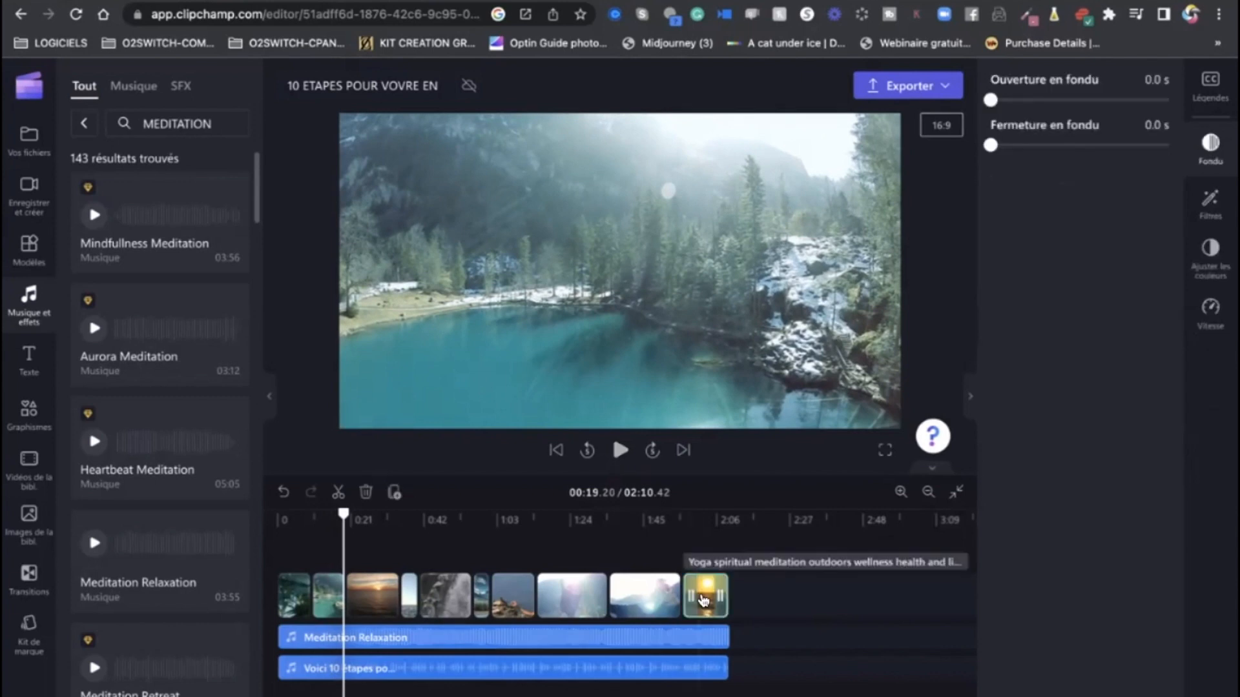
click(675, 555)
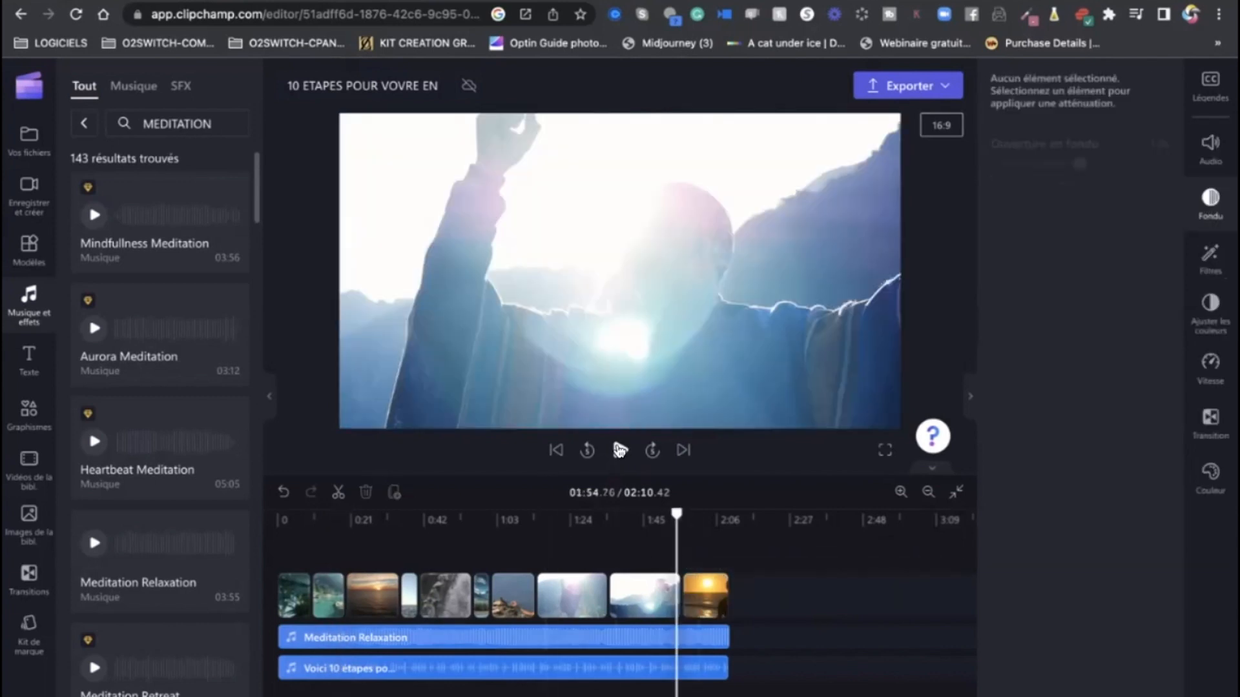
click(619, 450)
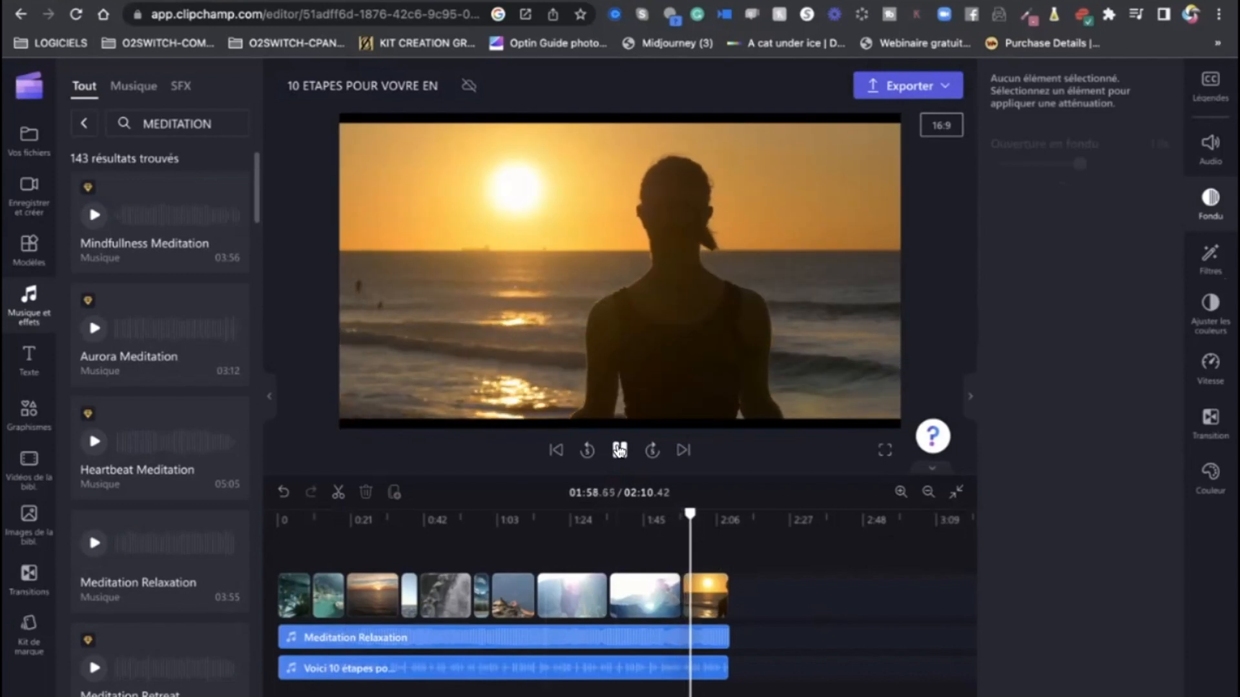
click(620, 450)
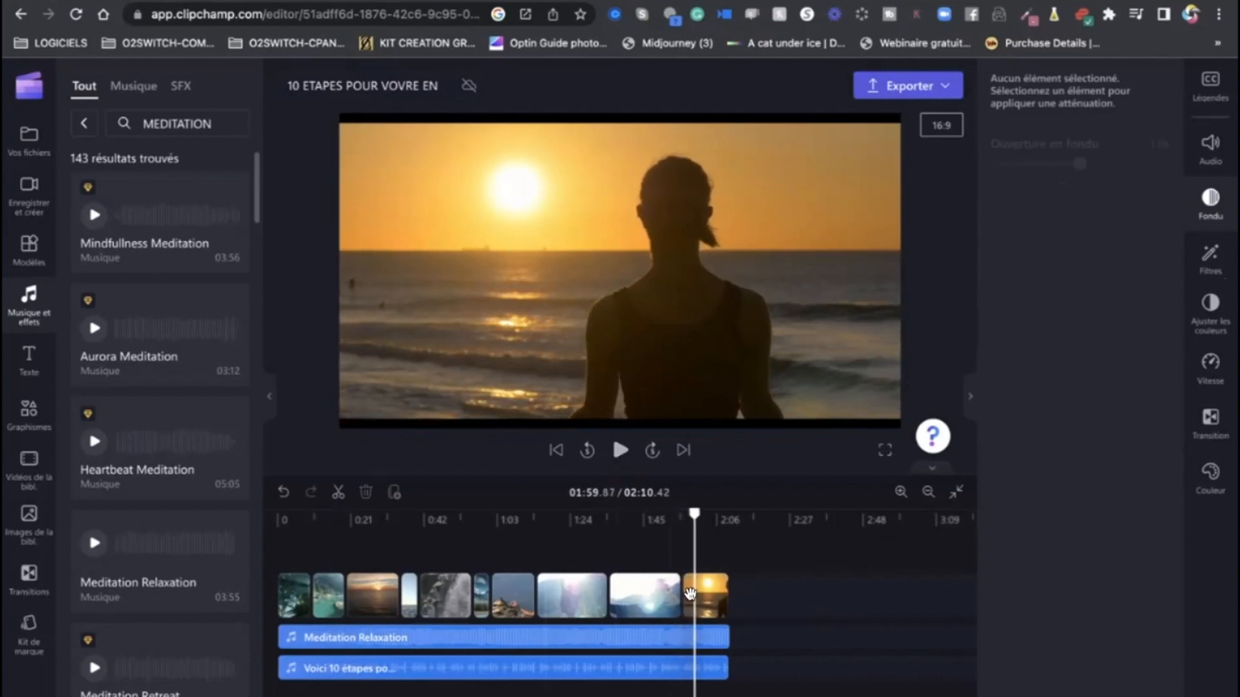
Add a Fade title over the final sunset clip, place it beside the woman's silhouette, and extend it to the video's end.
click(28, 355)
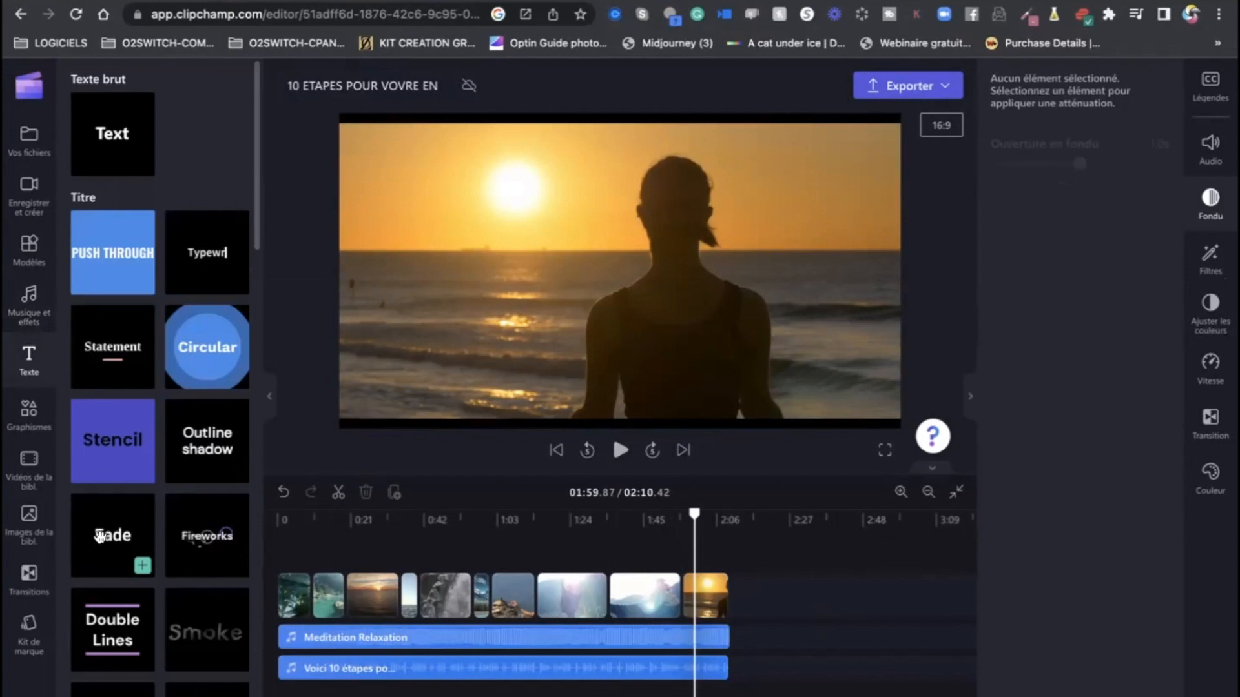
drag(100, 536, 411, 271)
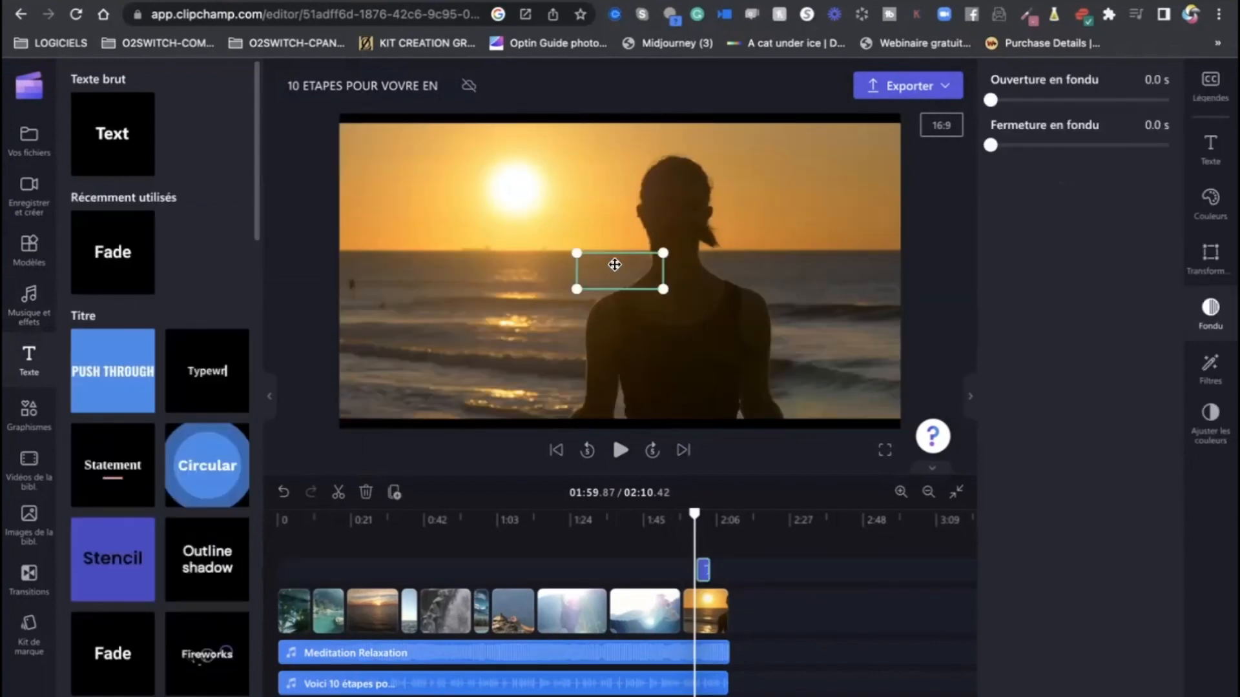
drag(609, 275, 451, 282)
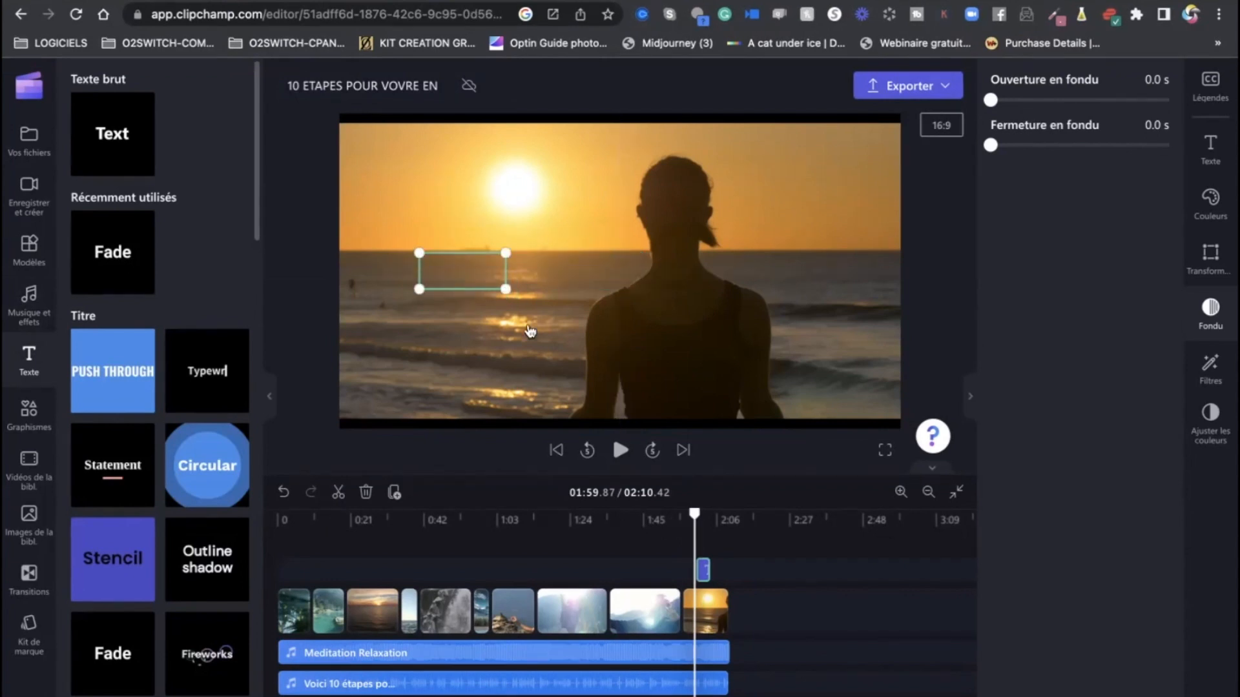
drag(709, 563, 729, 565)
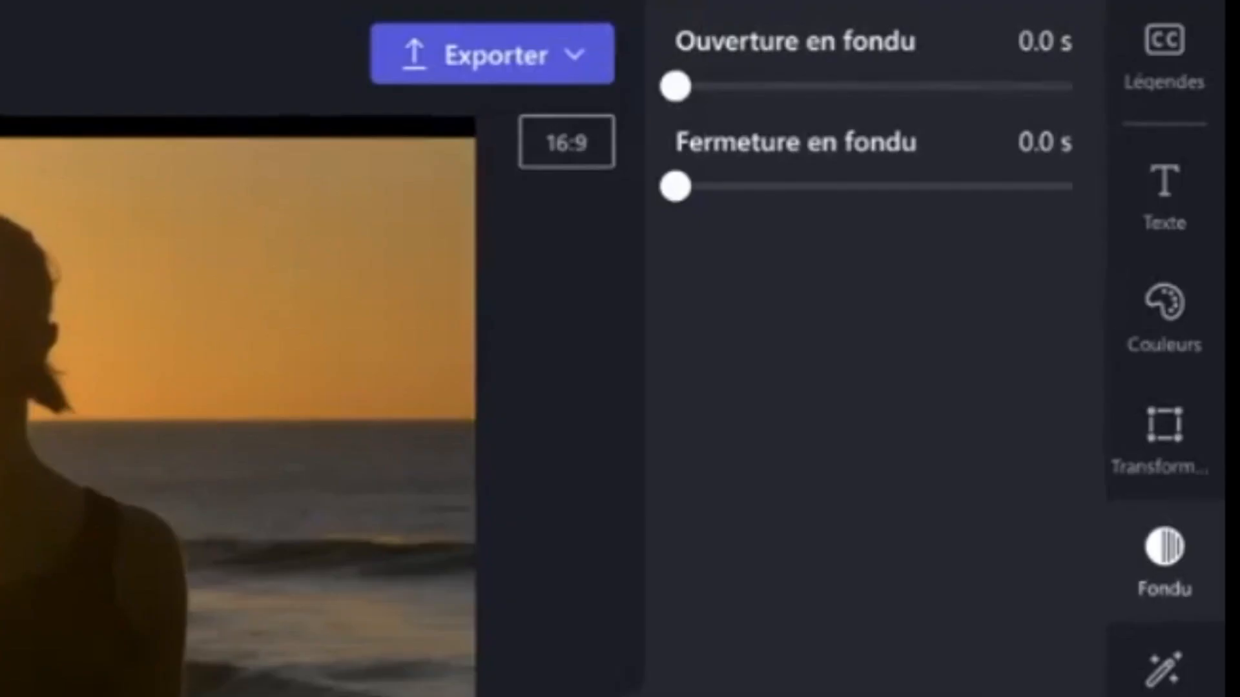
click(1178, 206)
click(783, 296)
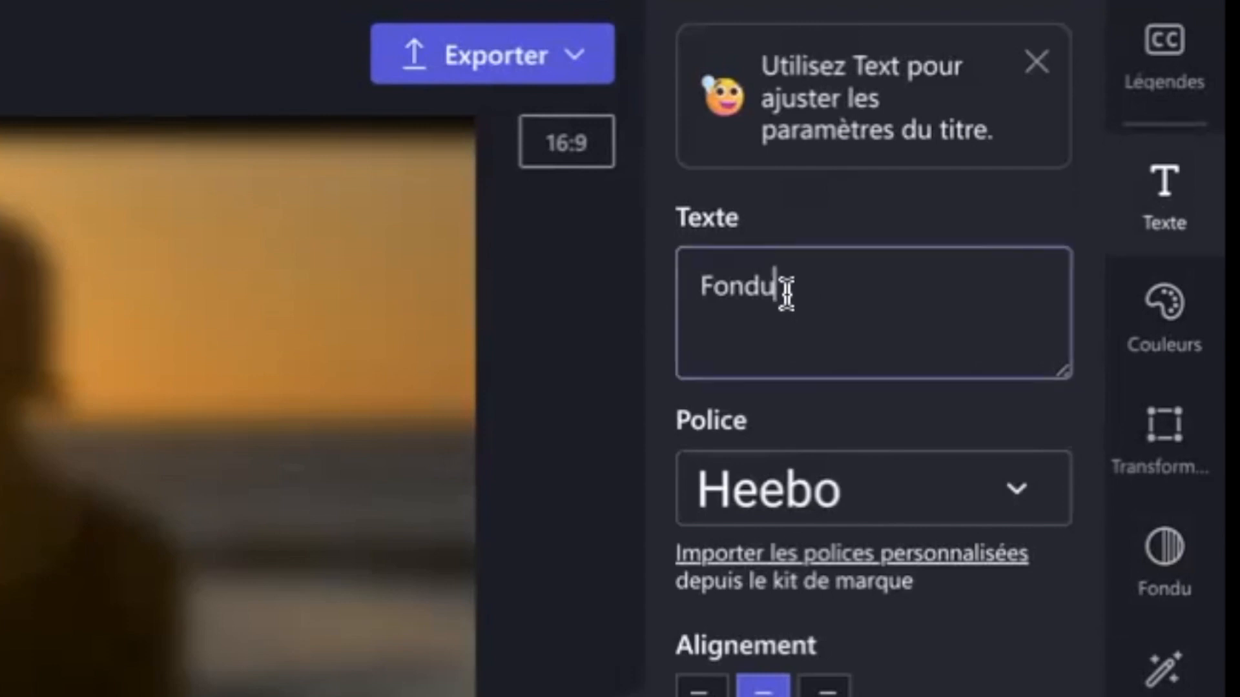
key(Return)
key(Return)
key(Return)
key(Return)
key(BackSpace)
key(BackSpace)
key(BackSpace)
key(BackSpace)
key(BackSpace)
key(BackSpace)
key(BackSpace)
key(BackSpace)
key(BackSpace)
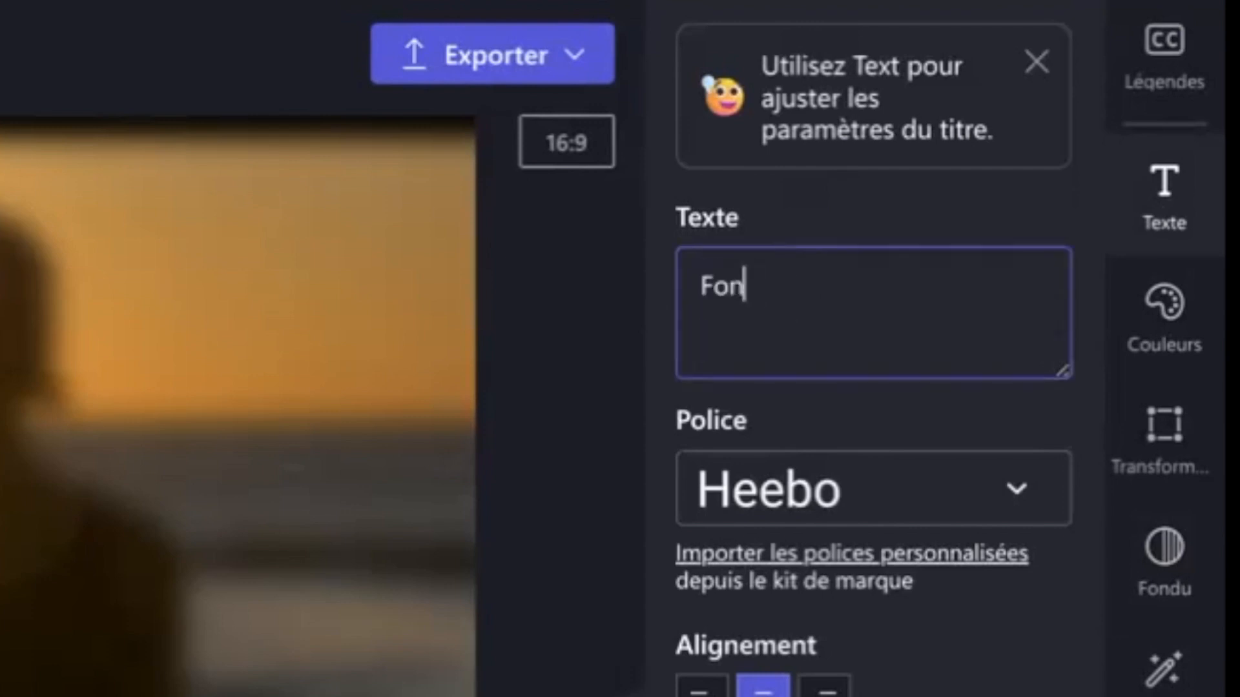
text(www)
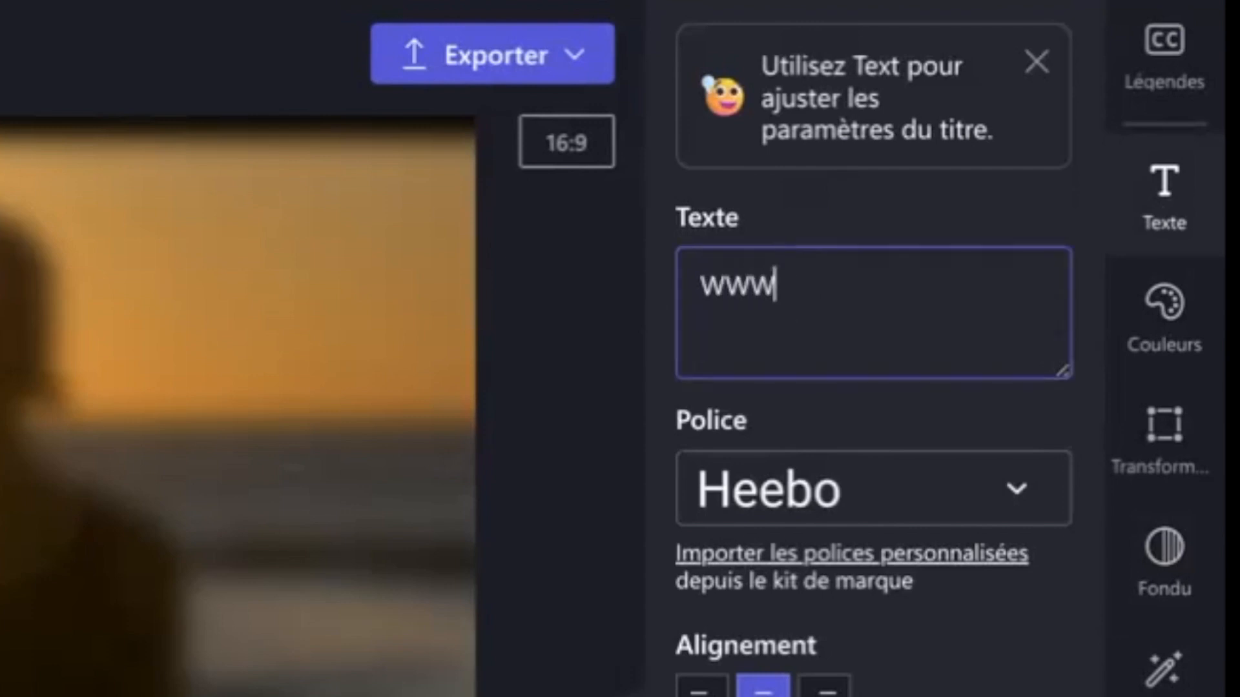
key(BackSpace)
key(BackSpace)
key(BackSpace)
text(www)
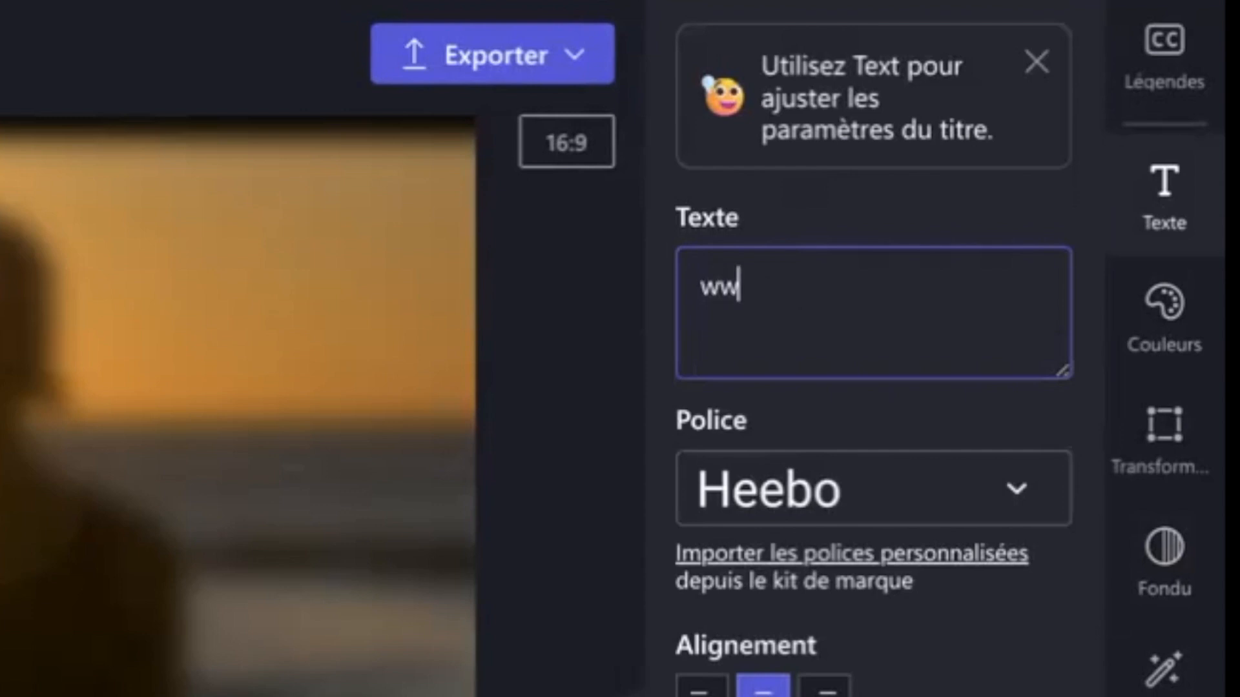
text(.zerotec)
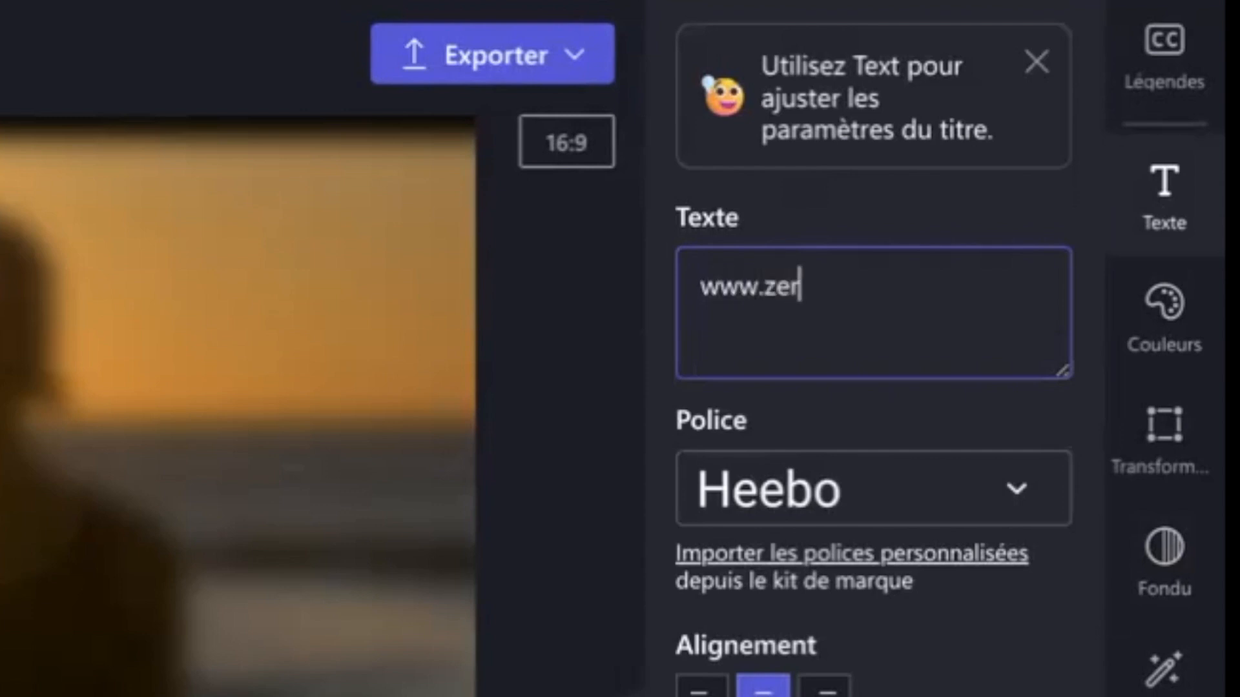
text(hno.com)
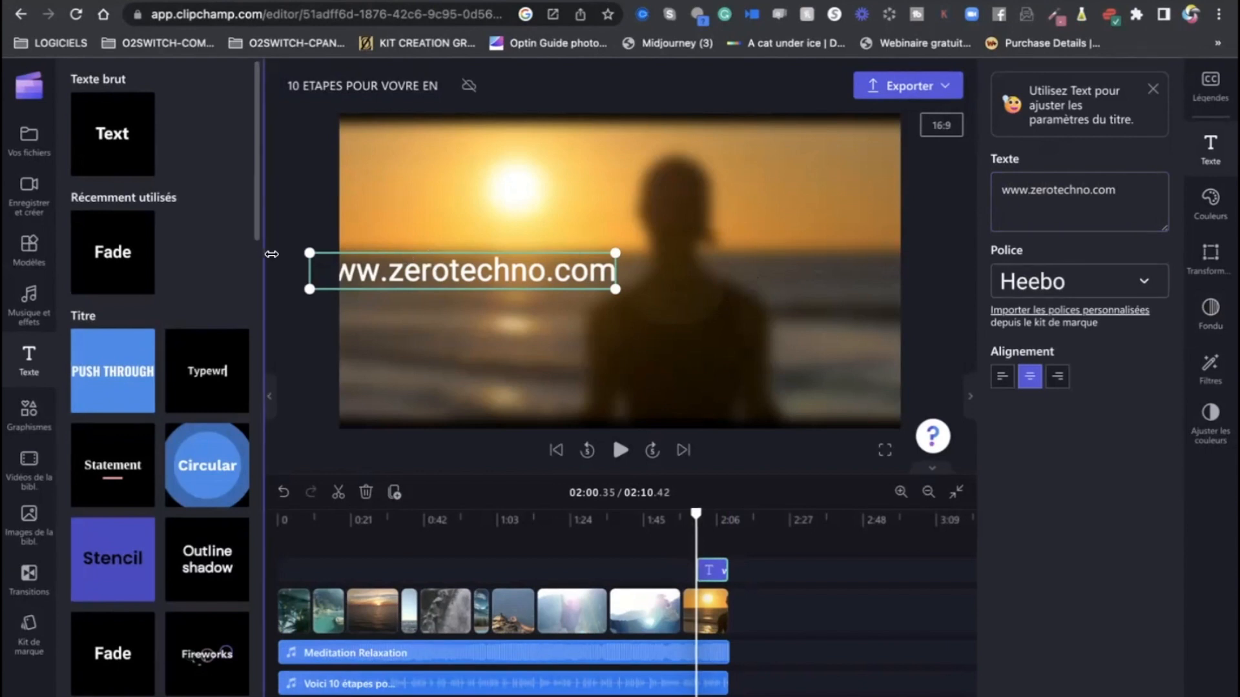
drag(615, 254, 585, 283)
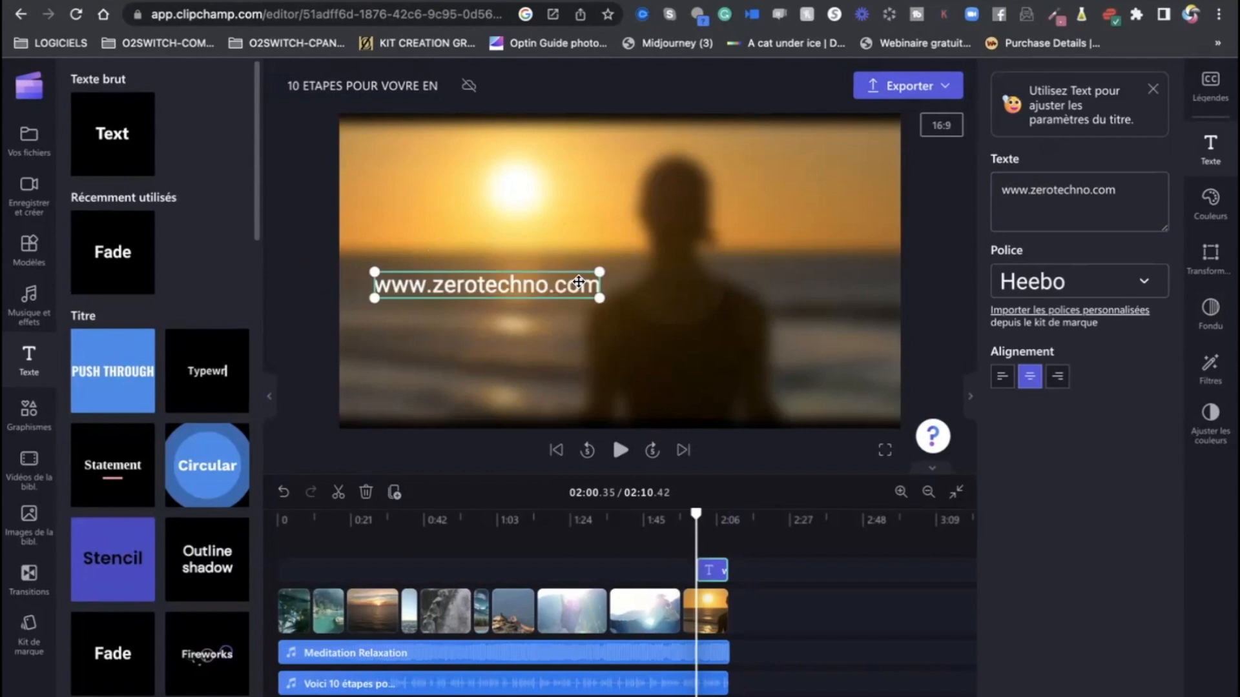
click(665, 572)
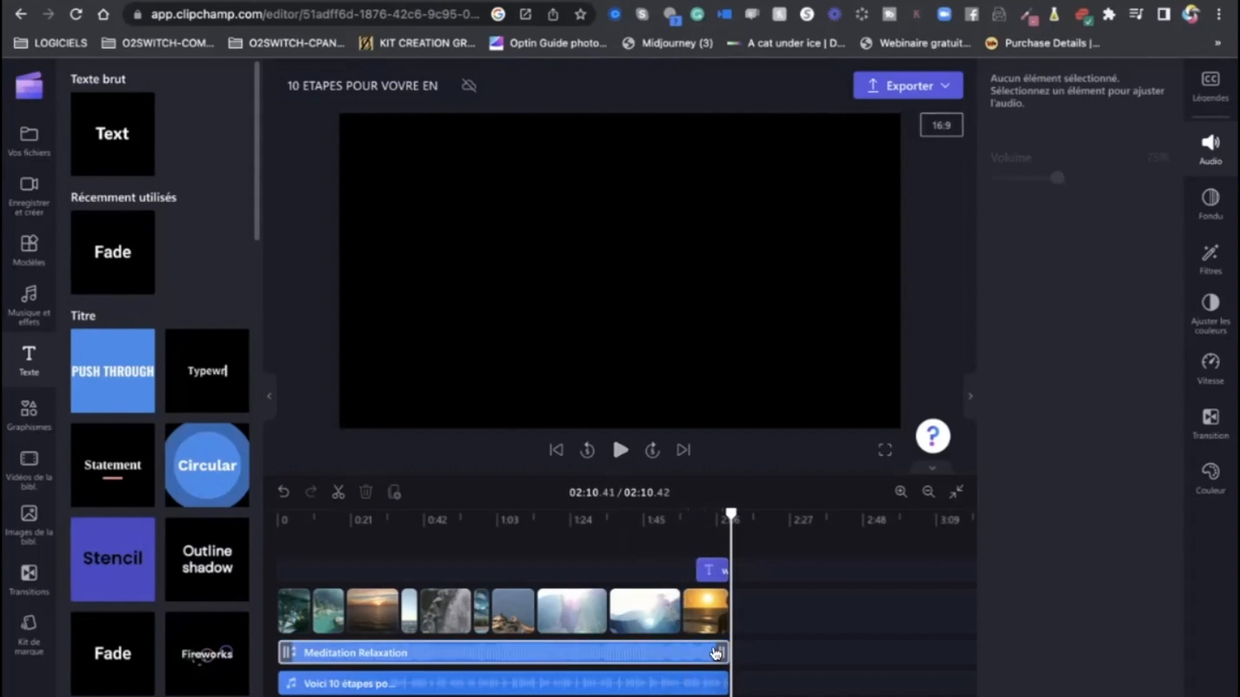
Set a fade-out of 1.2 s on the final sunset clip and 1.0 s on both the background music and the voice-over.
click(714, 607)
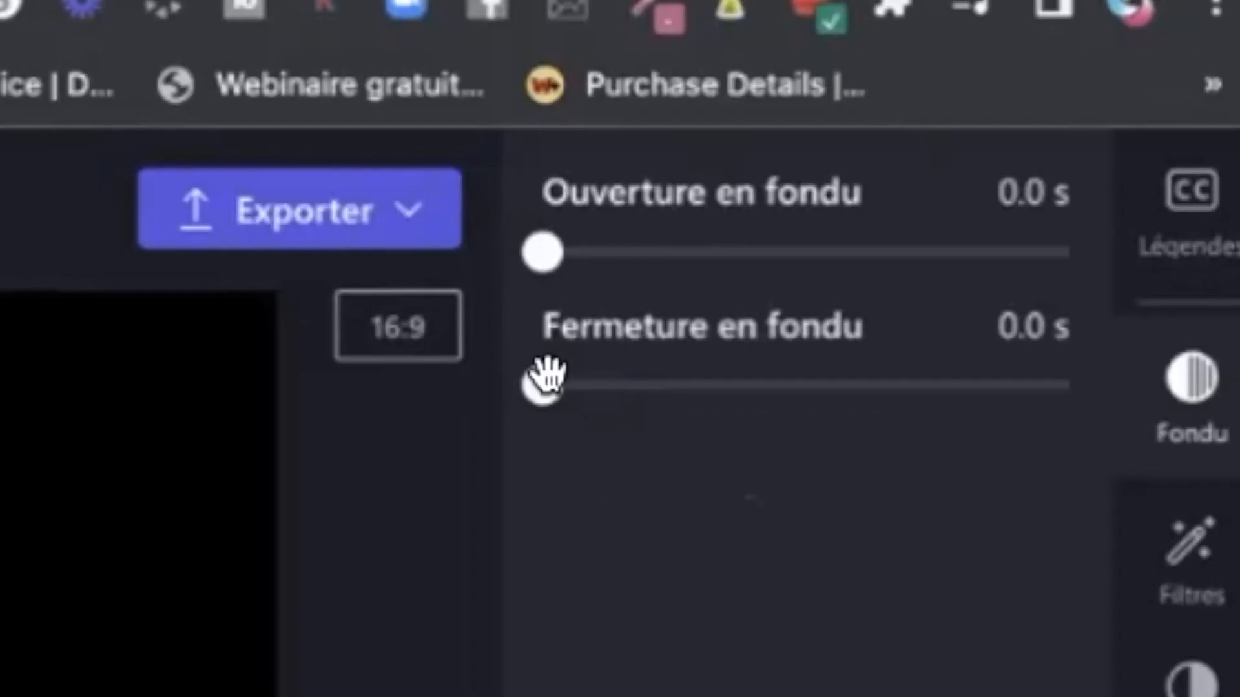
drag(991, 145, 1095, 136)
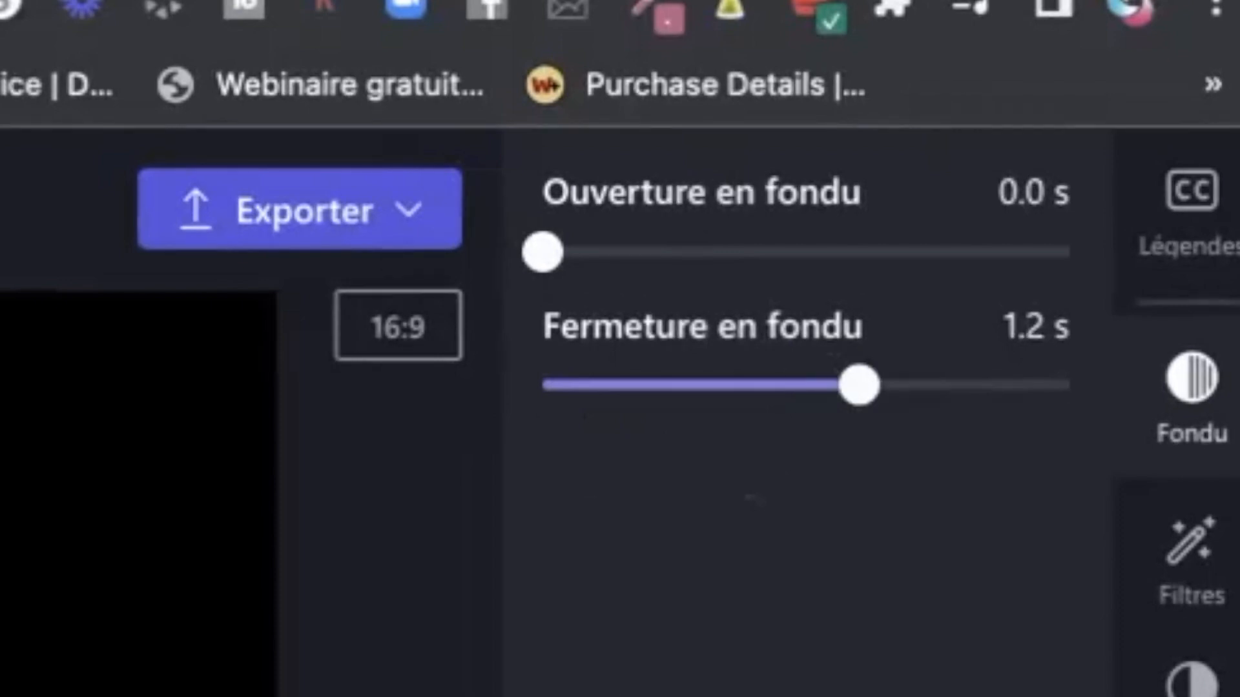
drag(542, 385, 807, 385)
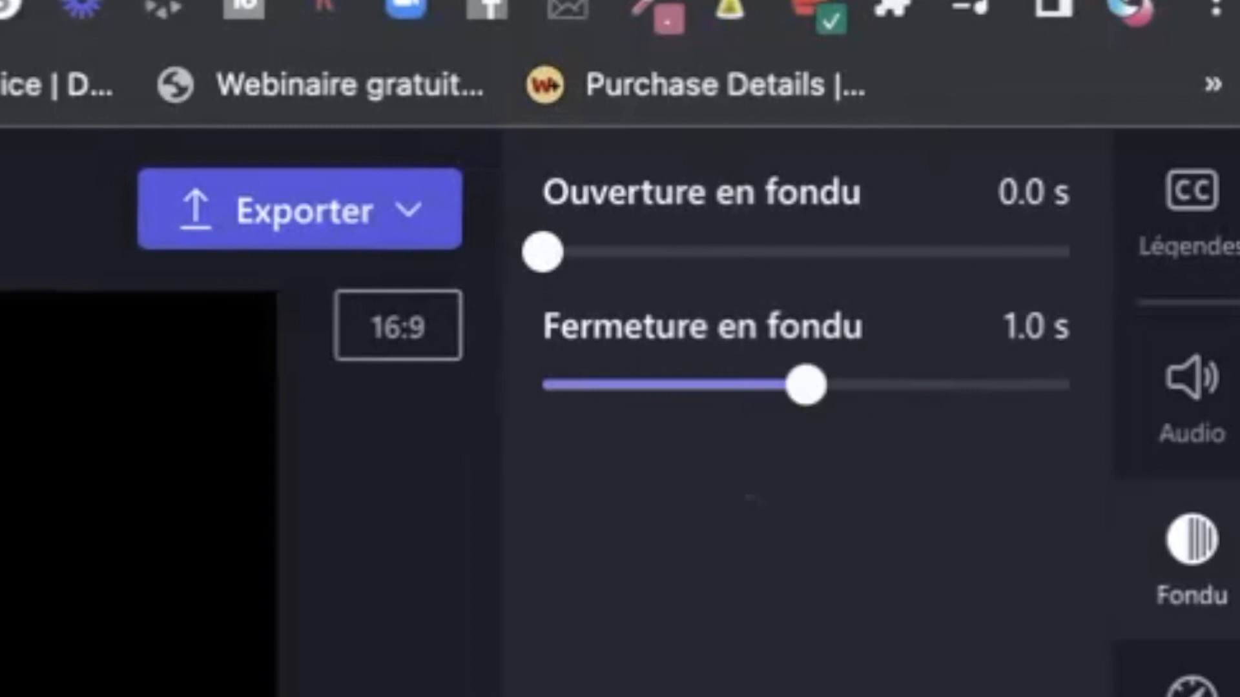
drag(543, 384, 806, 386)
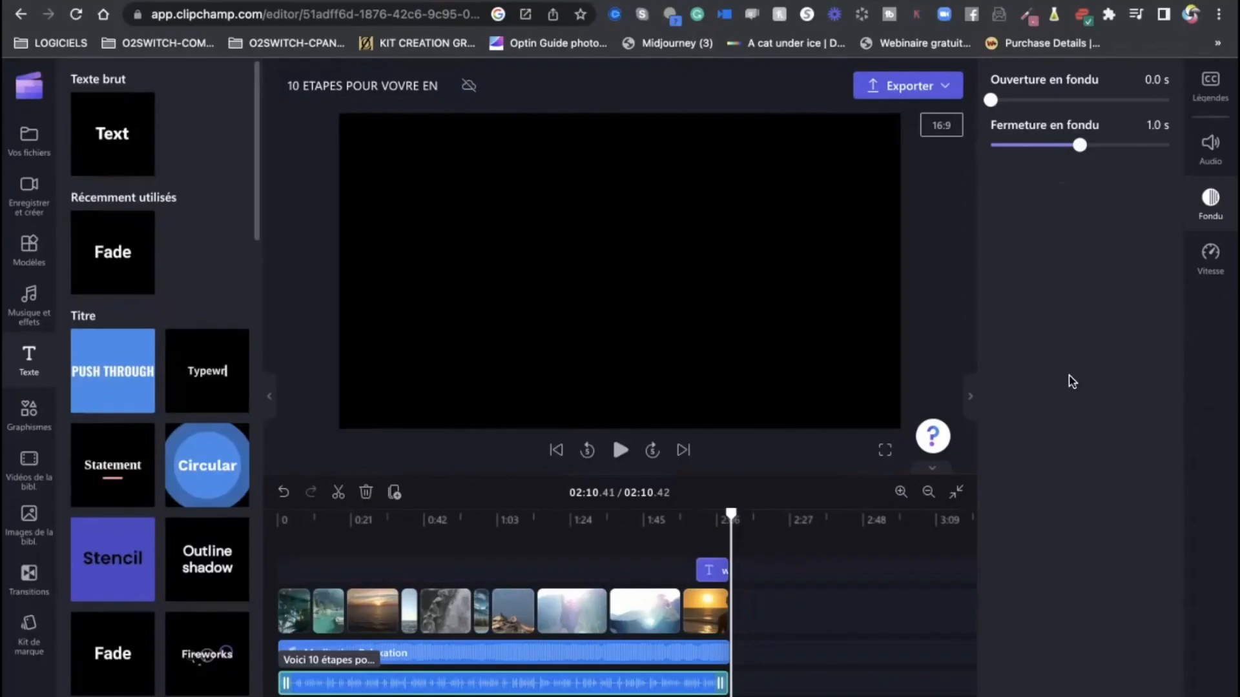
Export the video in 1080p quality and look through the saving and sharing options while it renders.
click(910, 87)
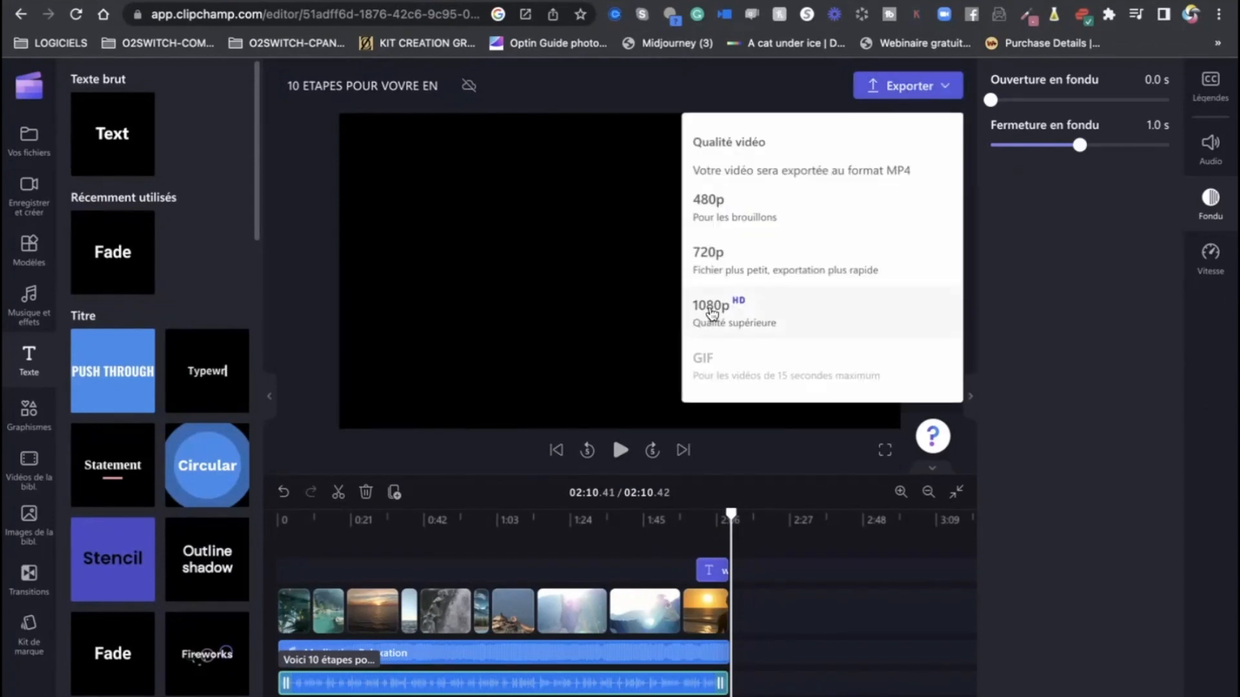
click(710, 313)
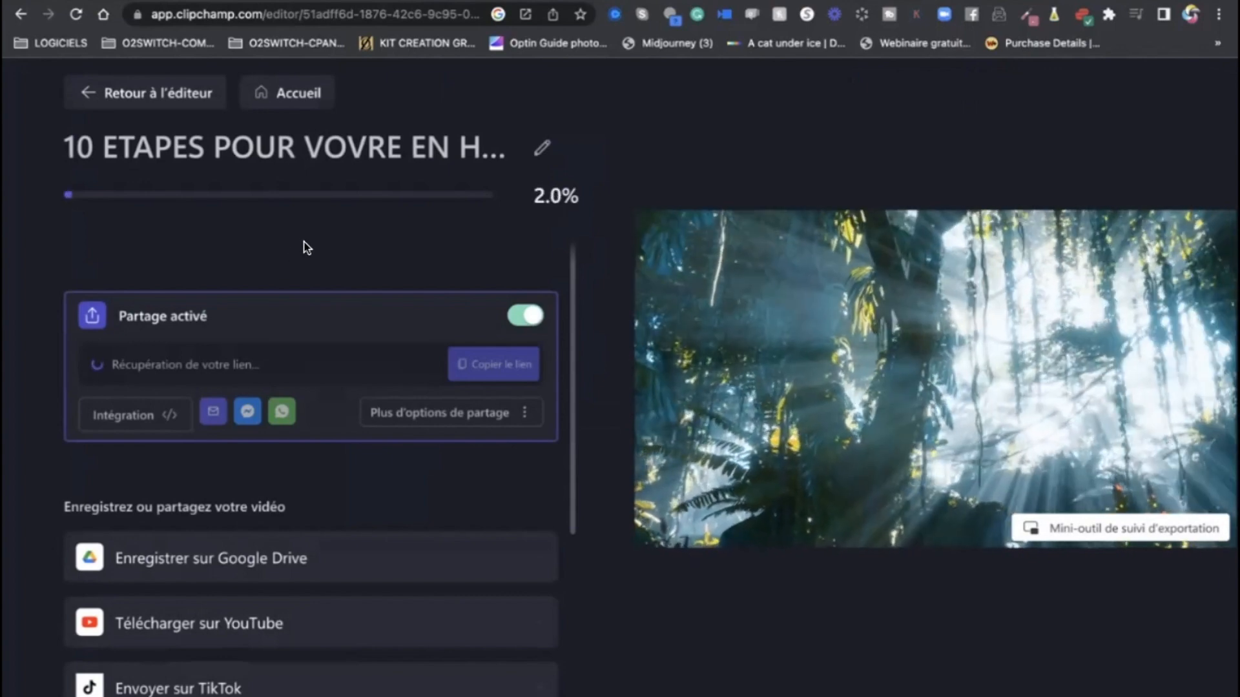
scroll(335, 521, down, 2)
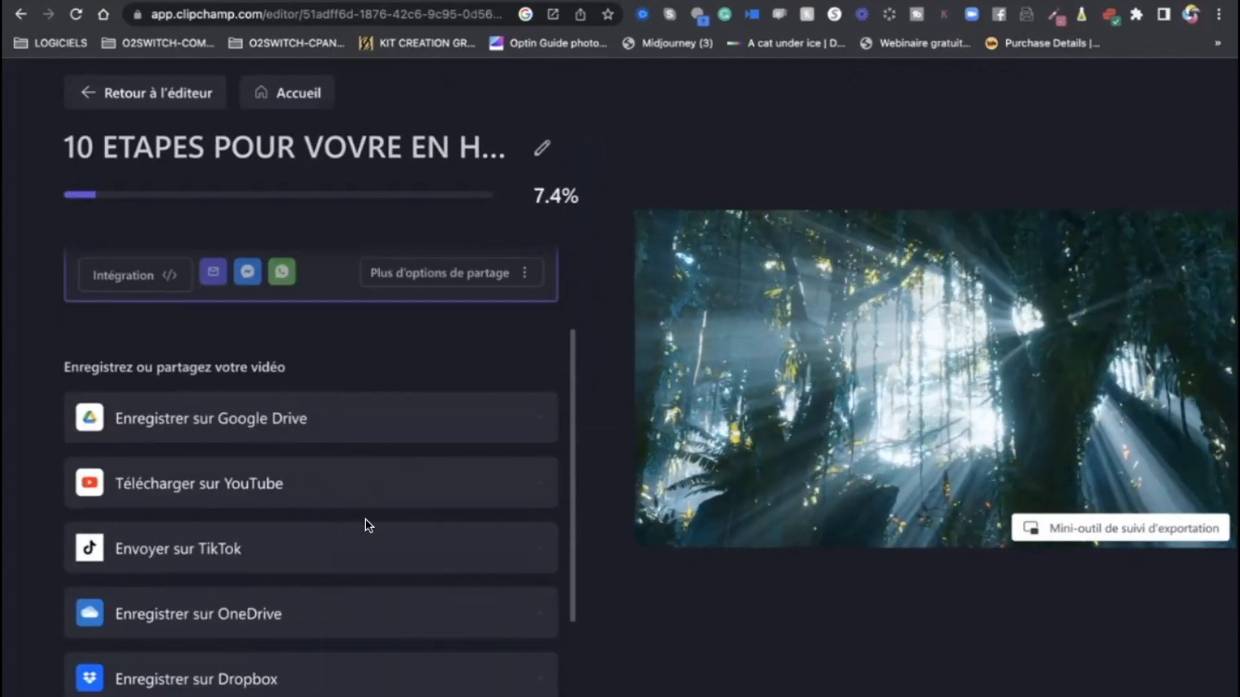
scroll(365, 521, down, 2)
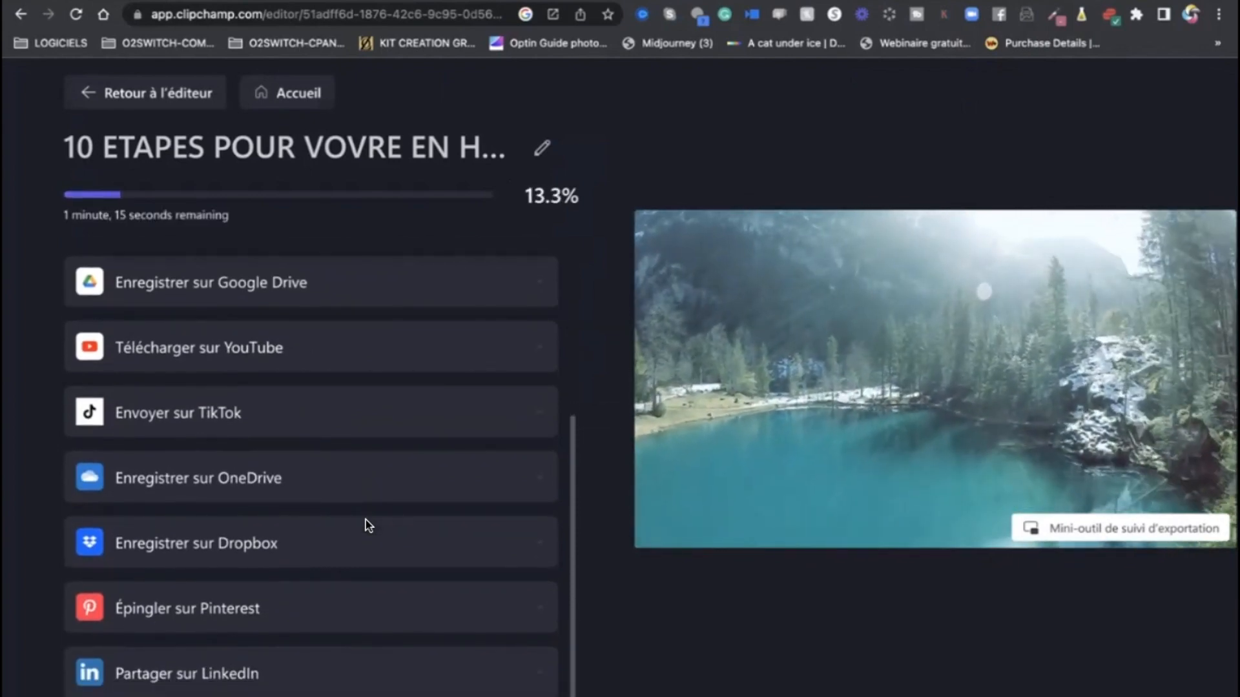
scroll(366, 520, up, 1)
scroll(366, 520, up, 3)
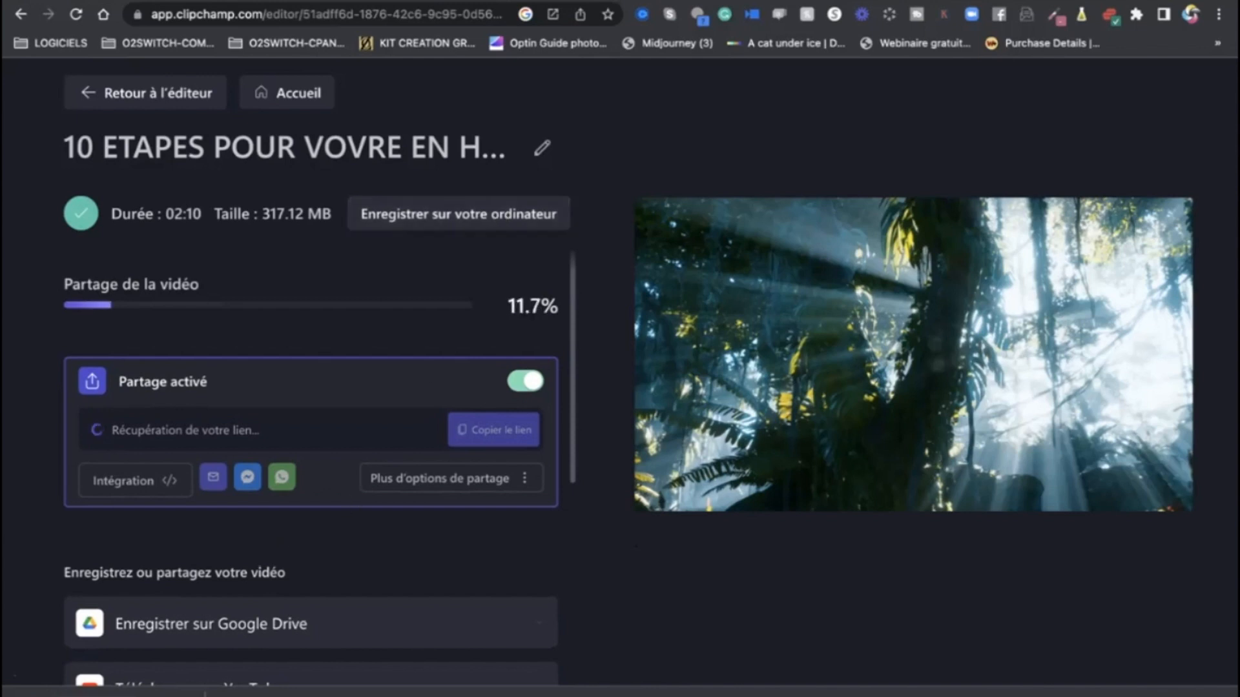
mouse_move(97, 1)
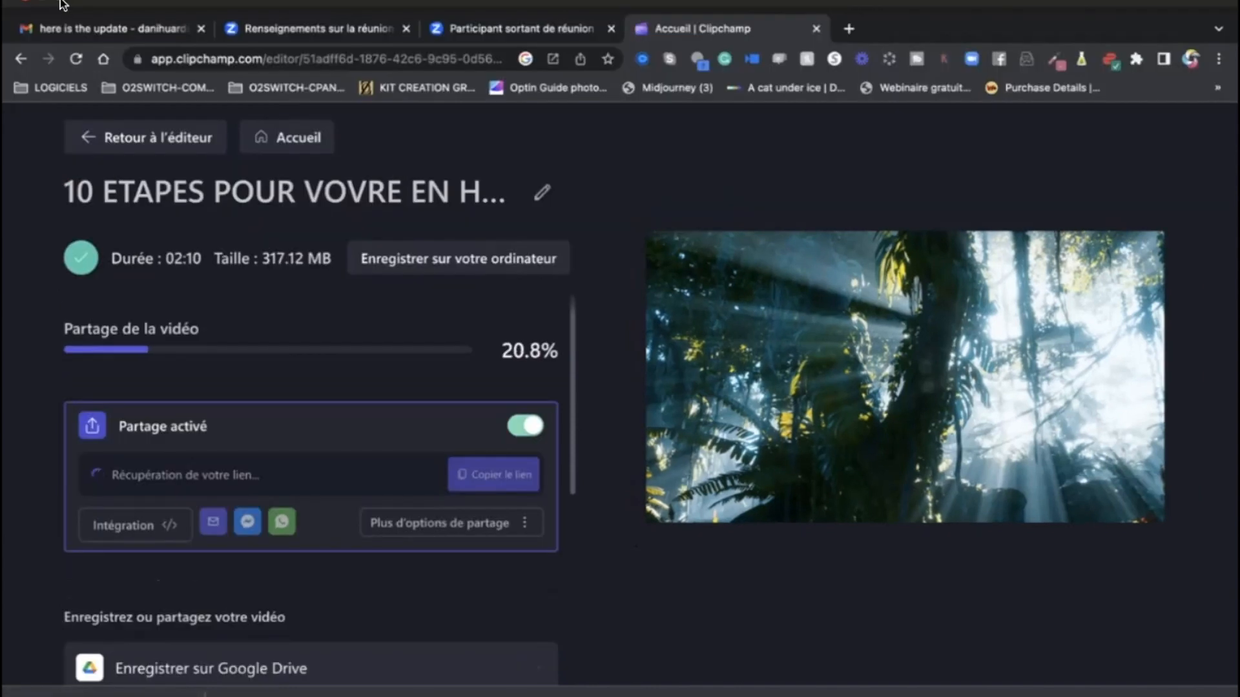